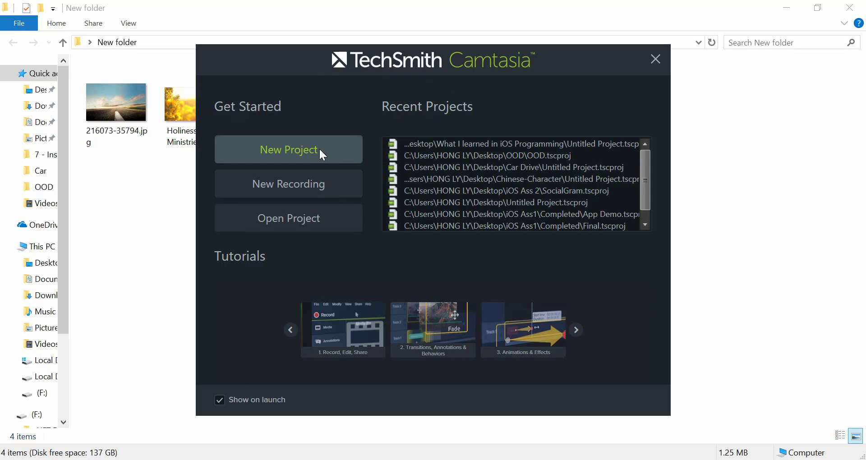
- Create a new project and place the four images from New folder one after another on Track 1
click(282, 152)
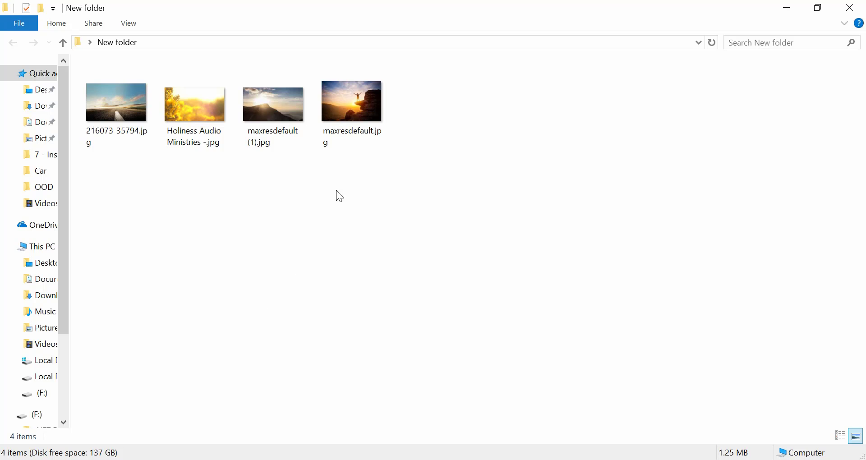
drag(394, 217, 93, 107)
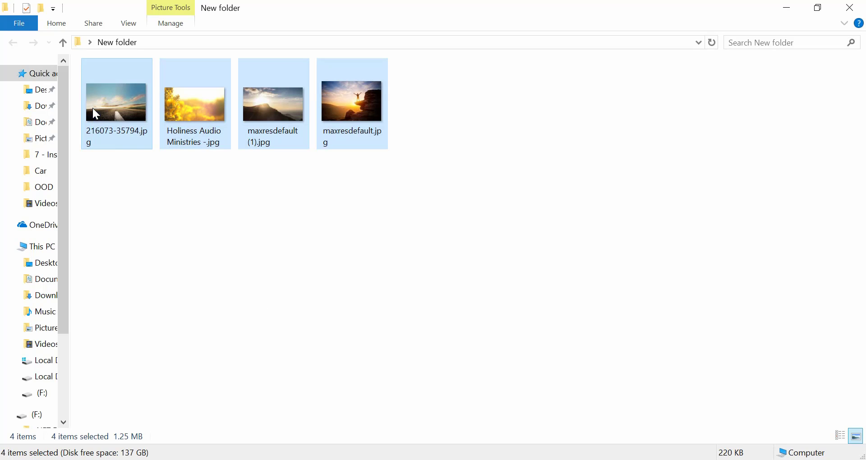
click(275, 254)
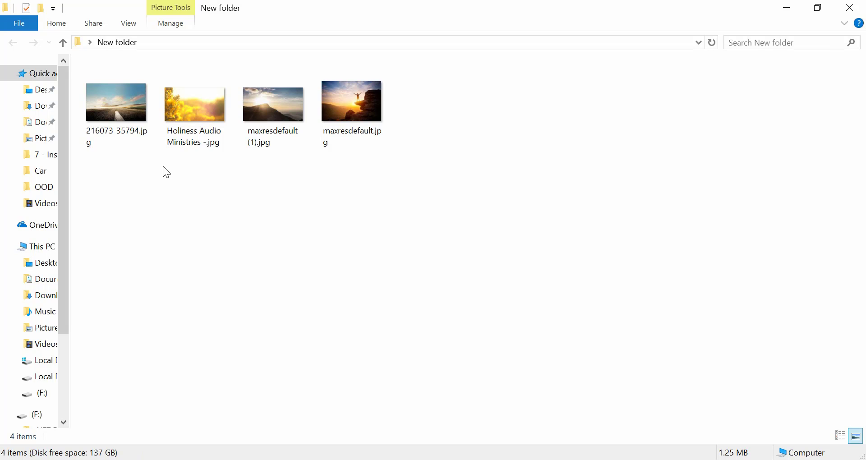
drag(404, 195, 109, 99)
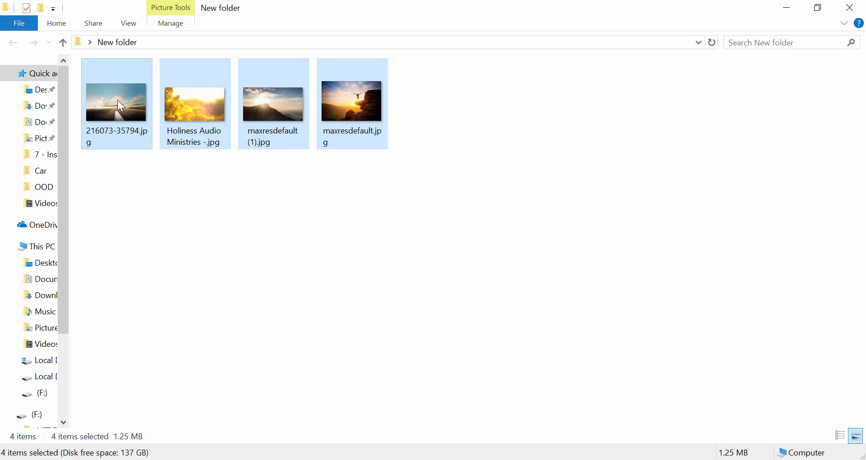
drag(112, 94, 71, 436)
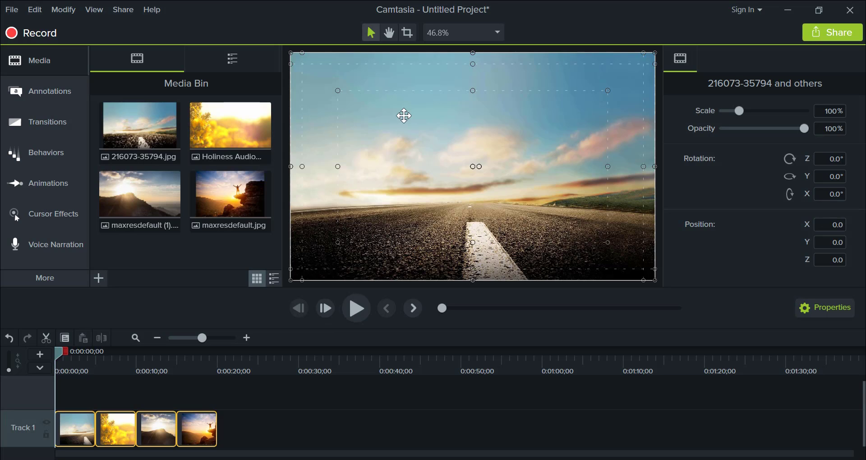
- Set the project's canvas dimensions to 1080p HD (1920x1080) and apply the setting
right_click(404, 116)
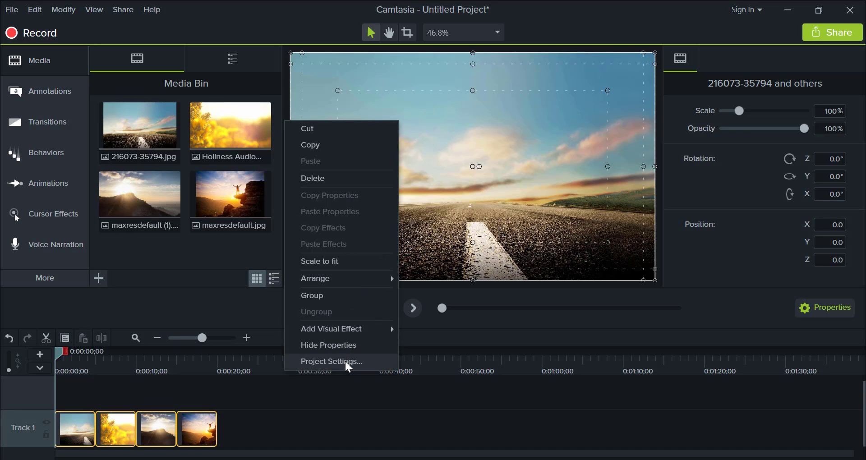
click(332, 361)
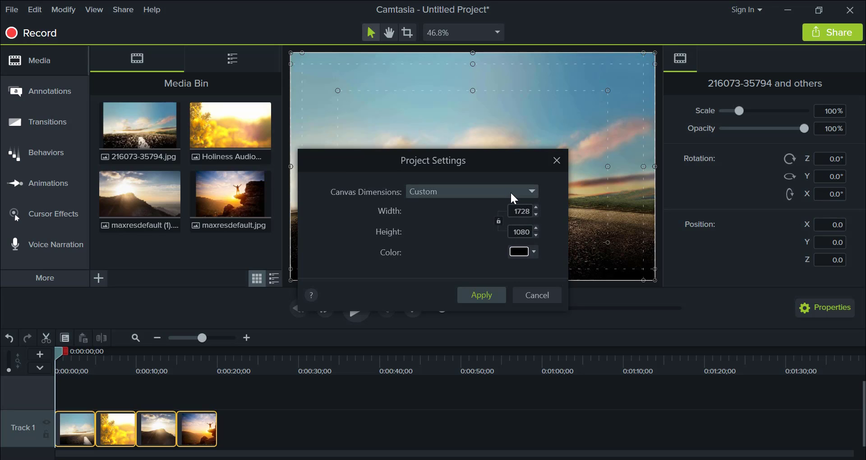
click(436, 197)
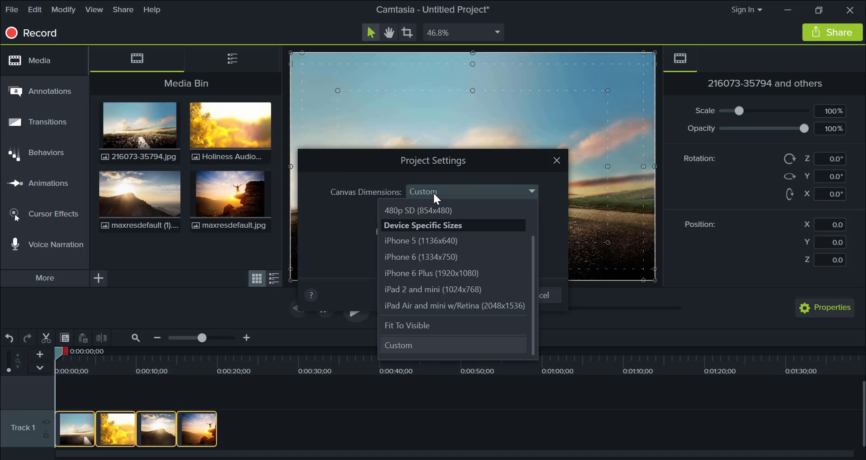
scroll(448, 245, up, 1)
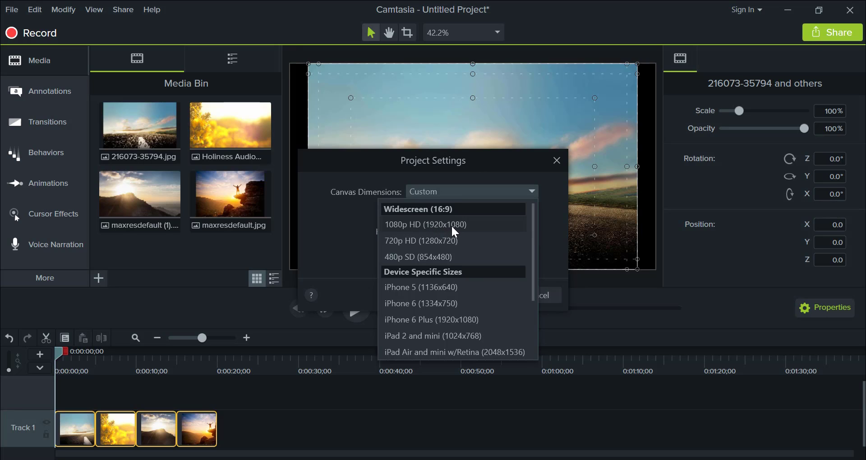
click(354, 230)
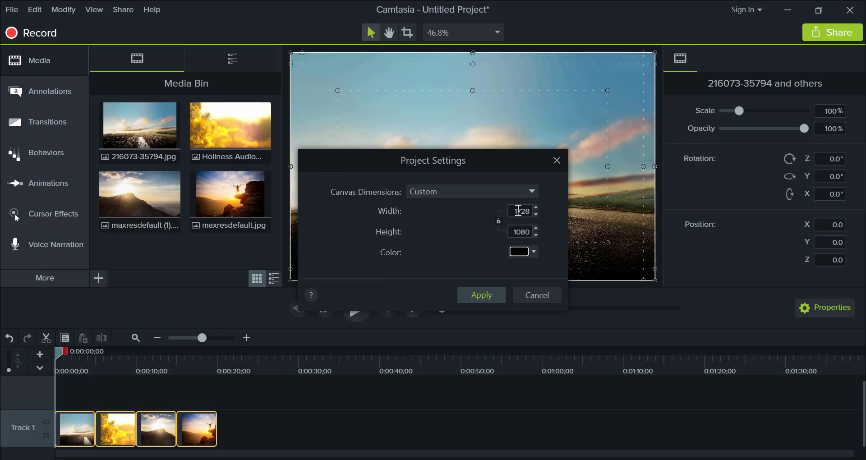
click(499, 194)
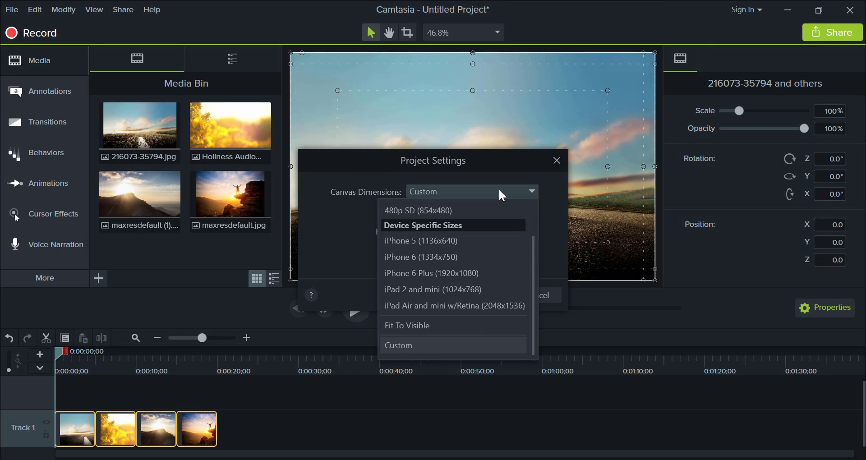
scroll(482, 257, up, 1)
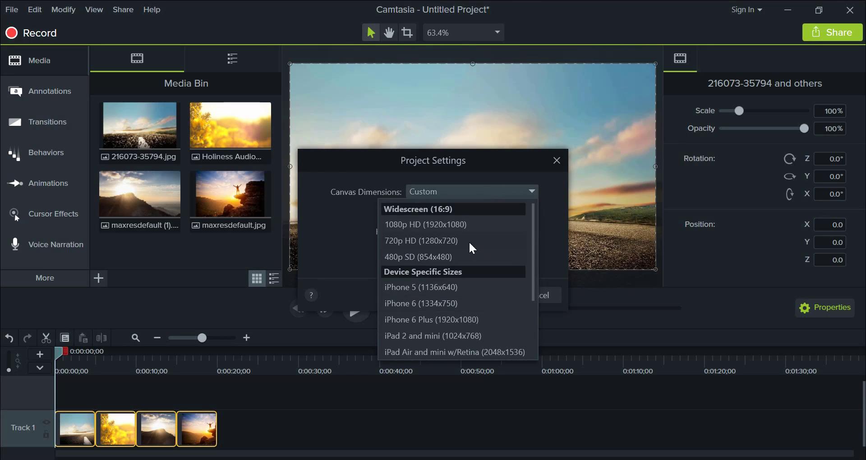
click(407, 225)
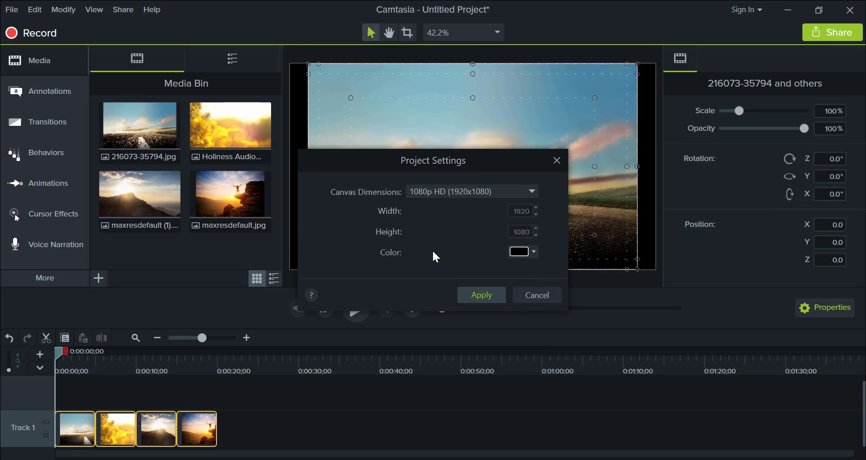
click(477, 297)
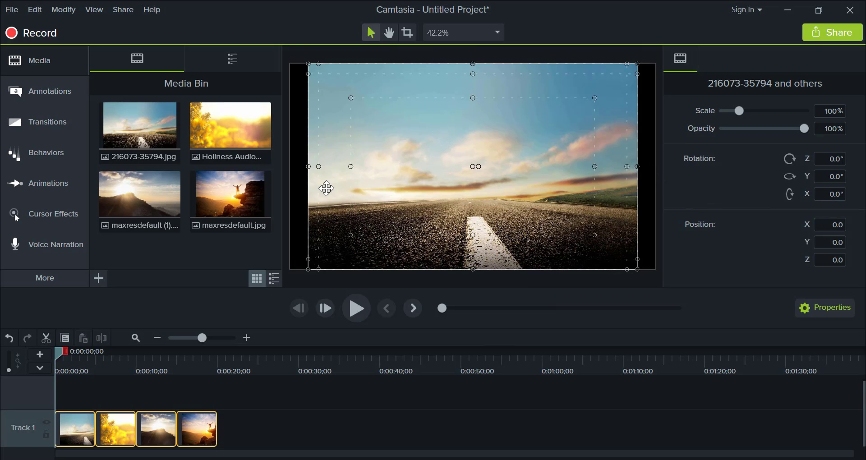
click(373, 199)
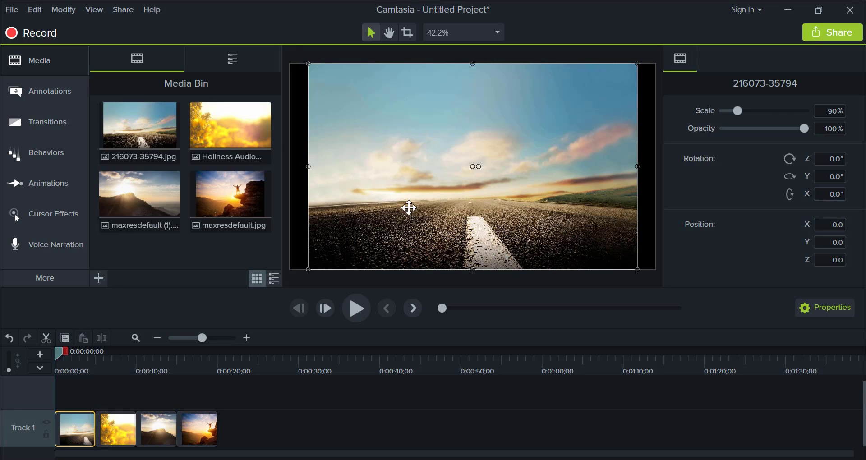
drag(400, 189, 381, 192)
drag(619, 167, 657, 169)
mouse_move(603, 198)
mouse_down()
mouse_move(605, 190)
mouse_move(605, 199)
mouse_up()
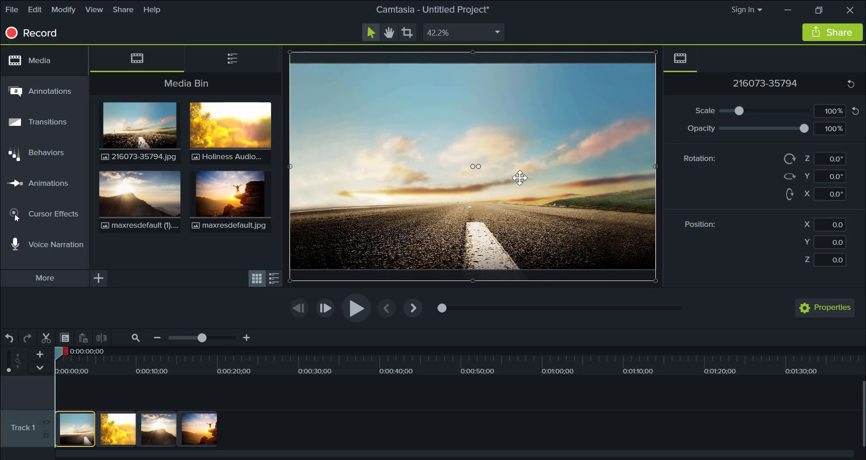
mouse_move(520, 177)
mouse_down()
mouse_move(524, 194)
mouse_move(536, 173)
mouse_move(535, 183)
mouse_move(540, 178)
mouse_move(526, 180)
mouse_move(536, 181)
mouse_up()
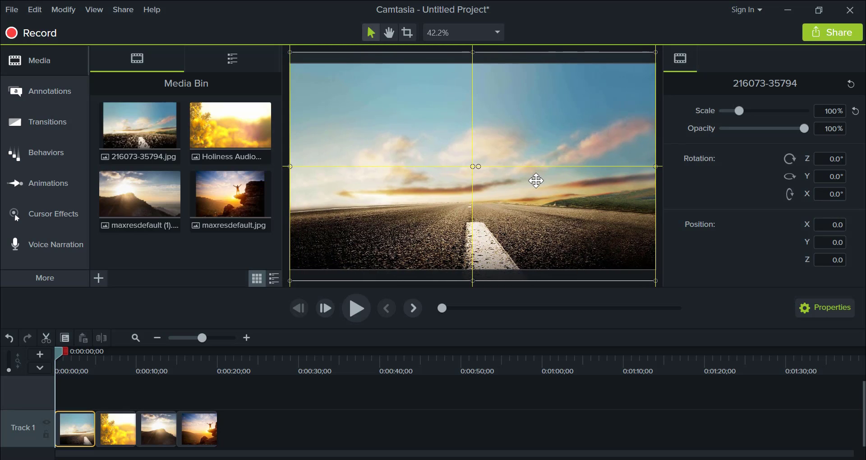
drag(537, 181, 534, 178)
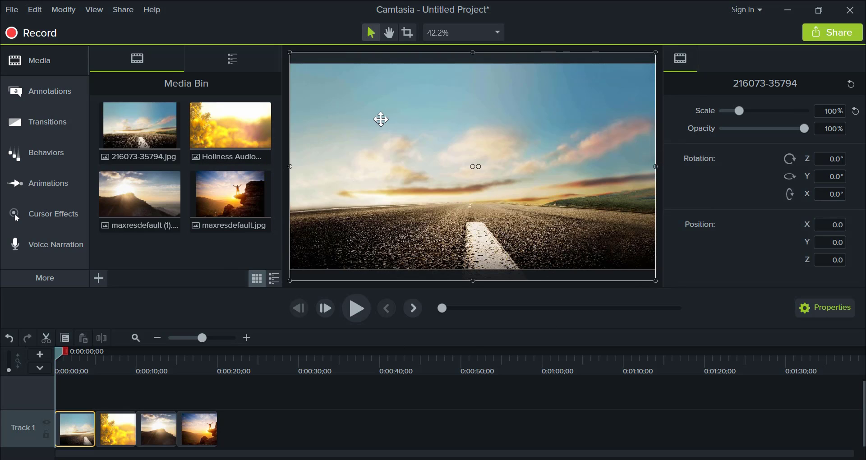
- Align the yellow flower image to the canvas corner and enlarge it to 100% scale to fill the canvas
click(125, 429)
click(126, 430)
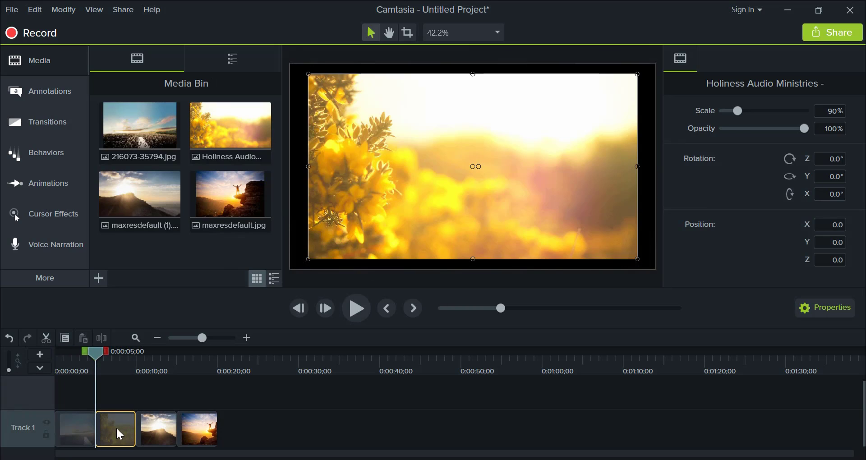
drag(410, 216, 391, 206)
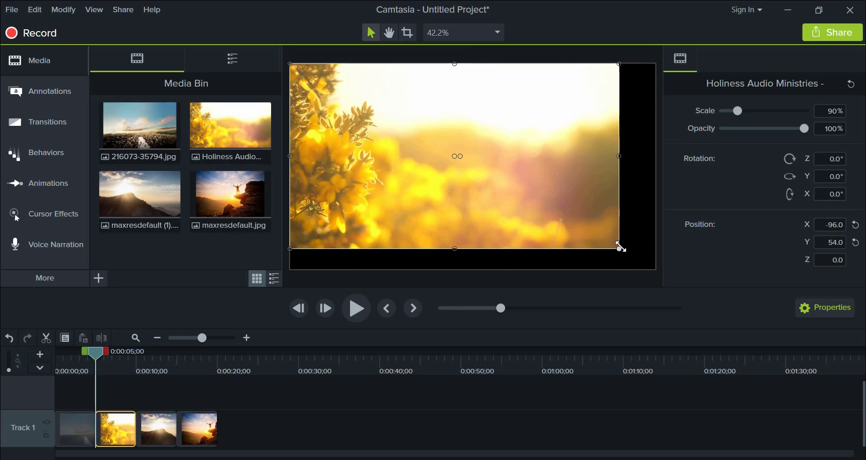
drag(619, 249, 654, 269)
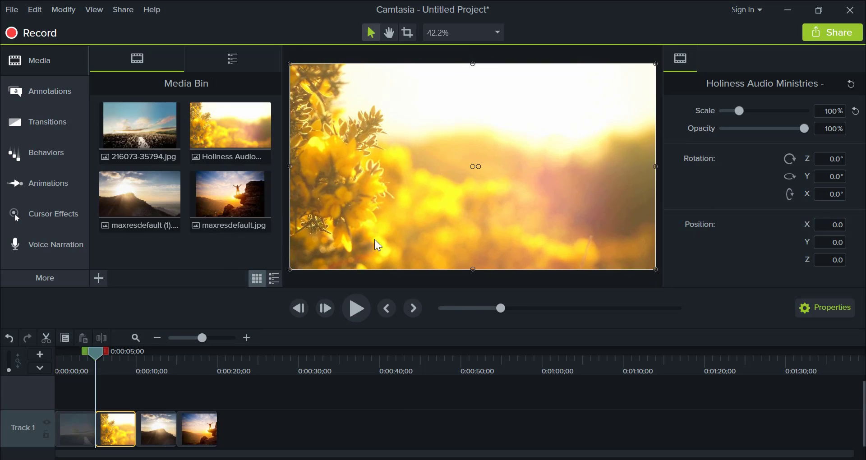
- Align the mountain image maxresdefault (1) to the canvas corner and enlarge it to 150% scale to fill the canvas
click(156, 432)
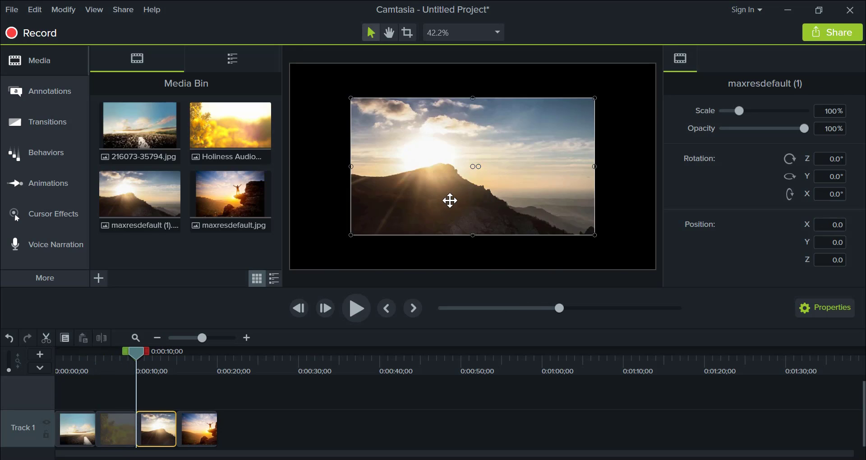
drag(450, 198, 389, 170)
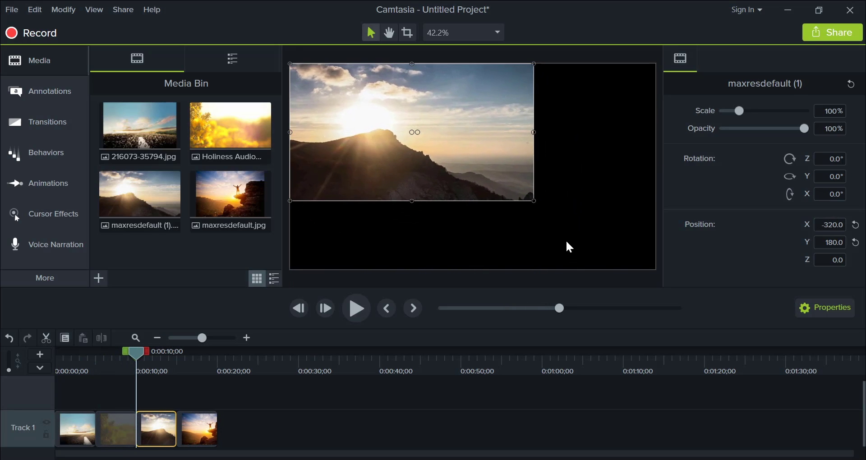
drag(534, 199, 653, 271)
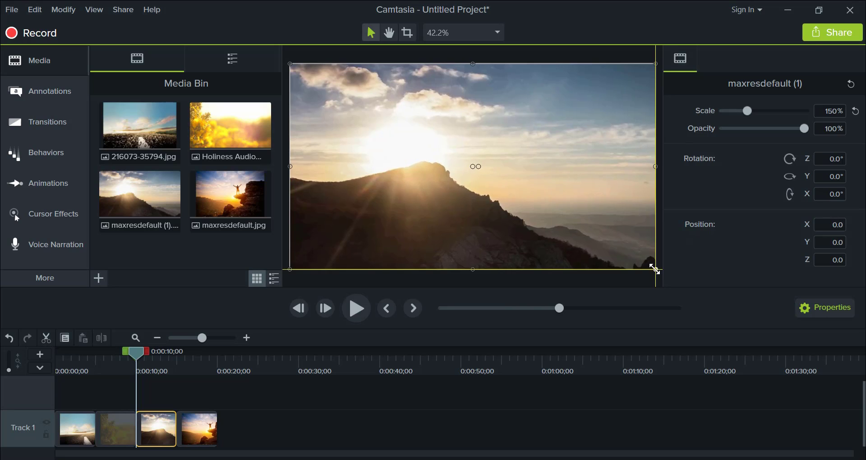
- Enlarge the cliff image maxresdefault to about 110.9% scale, centred, so that it spans the full canvas width
click(205, 440)
drag(434, 155, 405, 155)
drag(599, 168, 655, 168)
mouse_move(593, 211)
mouse_down()
mouse_move(590, 194)
mouse_move(589, 213)
mouse_up()
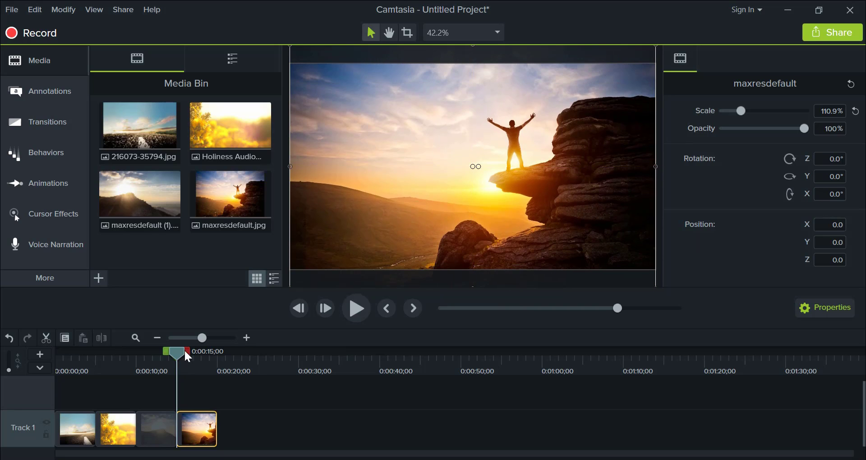
- Add a plain white ABC text callout at the start of the timeline, placed over the sky in the road image
drag(177, 353, 53, 371)
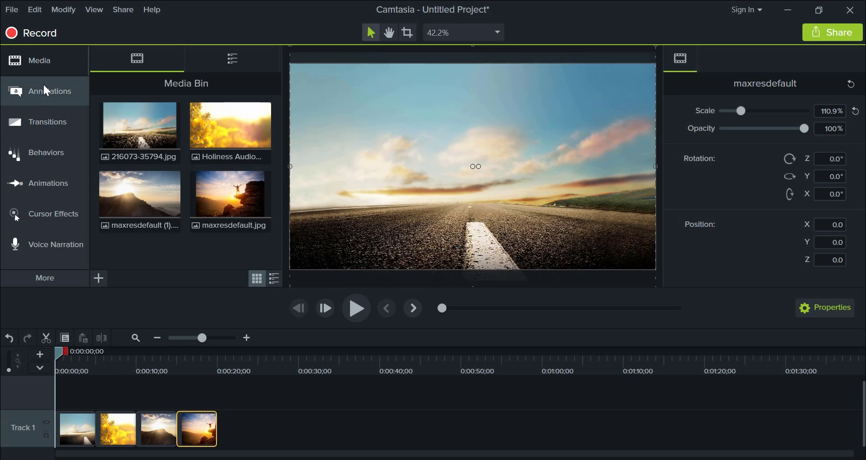
click(53, 91)
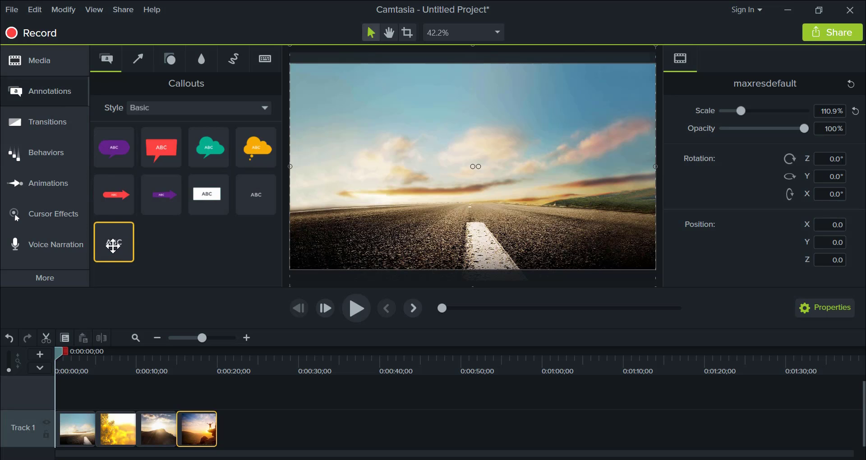
drag(112, 255, 426, 166)
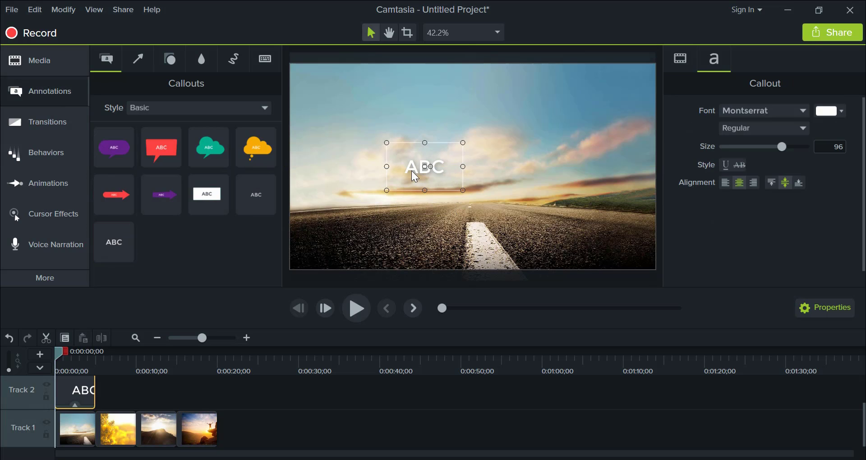
drag(228, 200, 448, 224)
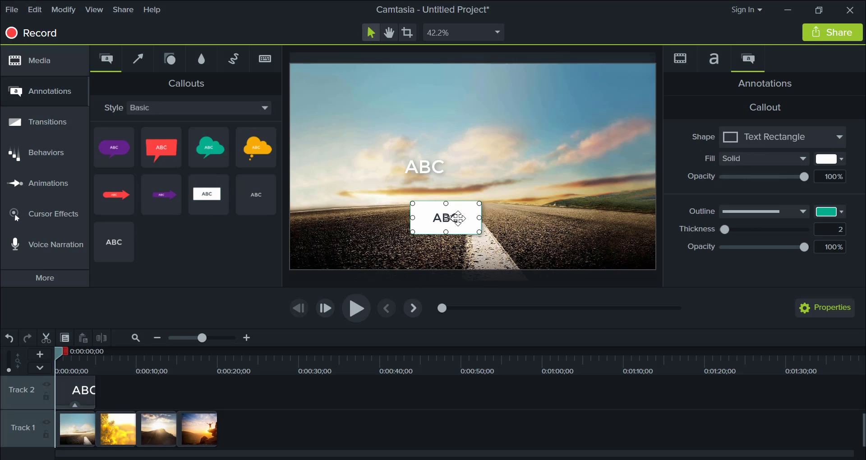
key(Delete)
drag(430, 172, 420, 171)
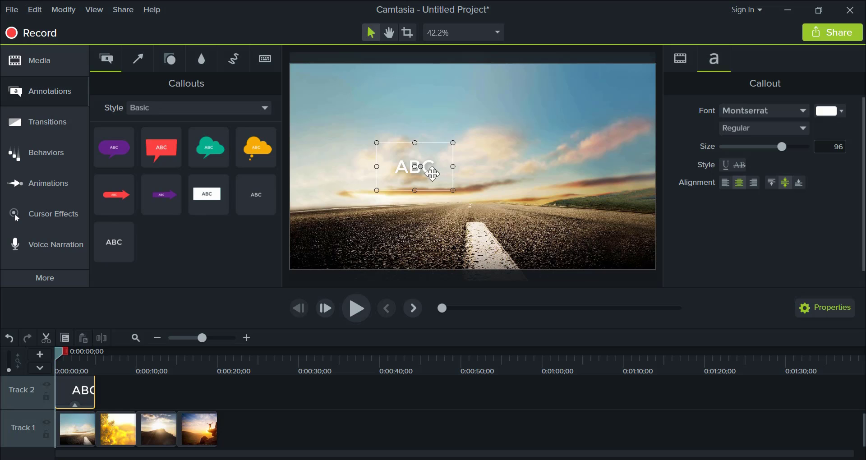
- Switch to Notepad, copy the first Khmer line, and return to Camtasia
key(alt+Tab)
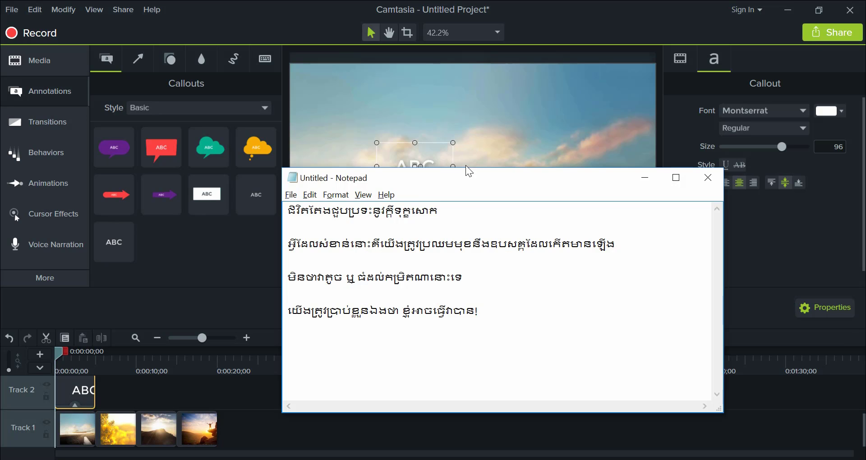
drag(453, 180, 400, 124)
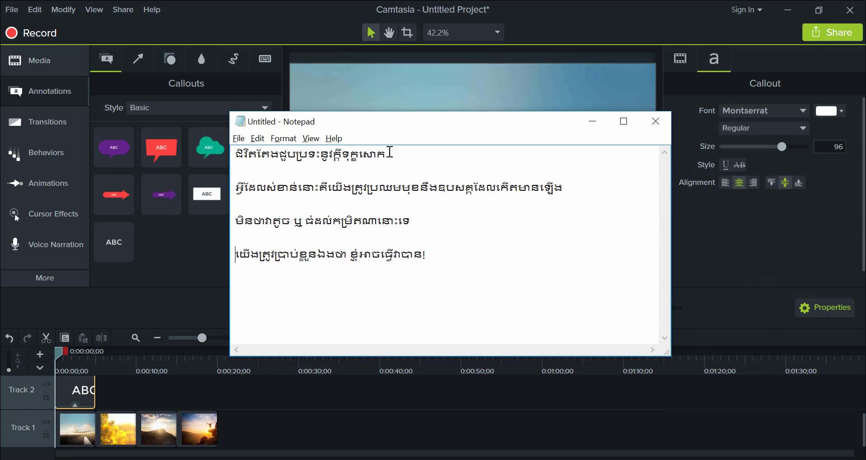
drag(391, 153, 235, 154)
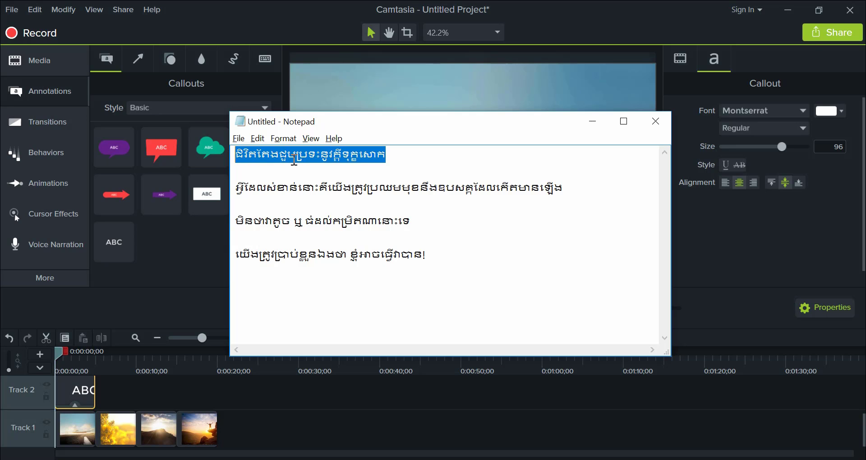
key(alt+Tab)
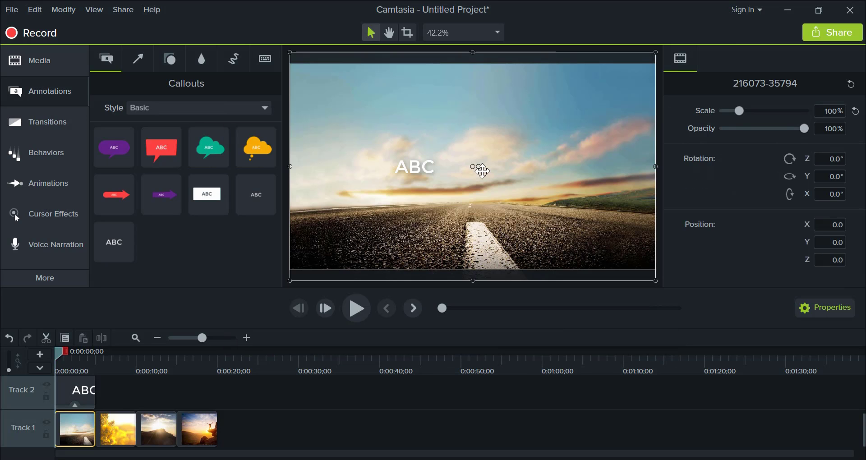
- Replace the ABC callout text with the copied Khmer line and widen the callout so it fits on one line
double_click(414, 168)
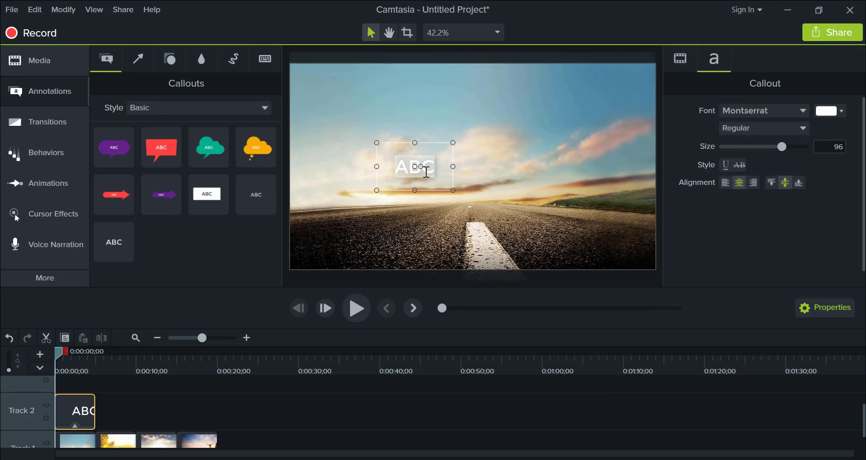
key(ctrl+v)
drag(453, 166, 564, 172)
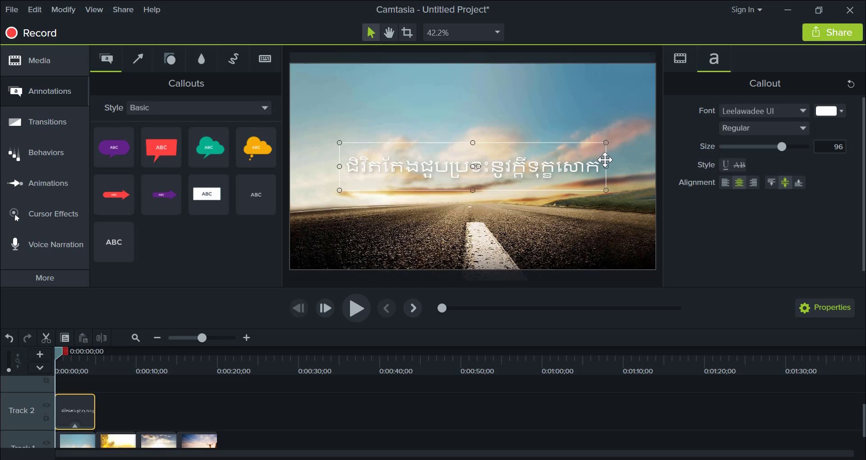
- Change the font of the whole Khmer caption to Khmer OS Muol Light
double_click(589, 165)
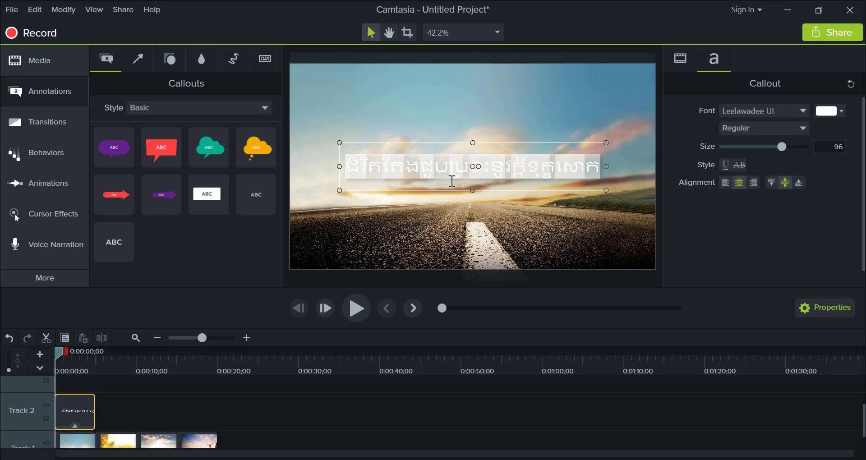
click(789, 113)
scroll(765, 185, down, 5)
scroll(767, 187, up, 4)
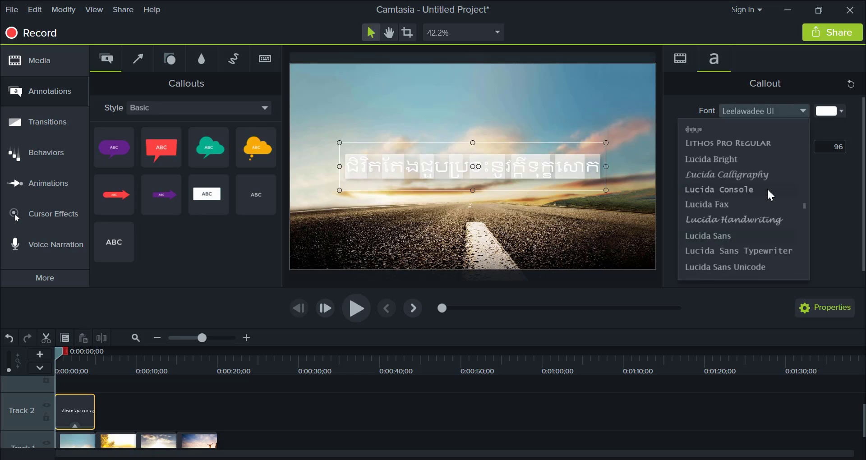
scroll(767, 188, up, 10)
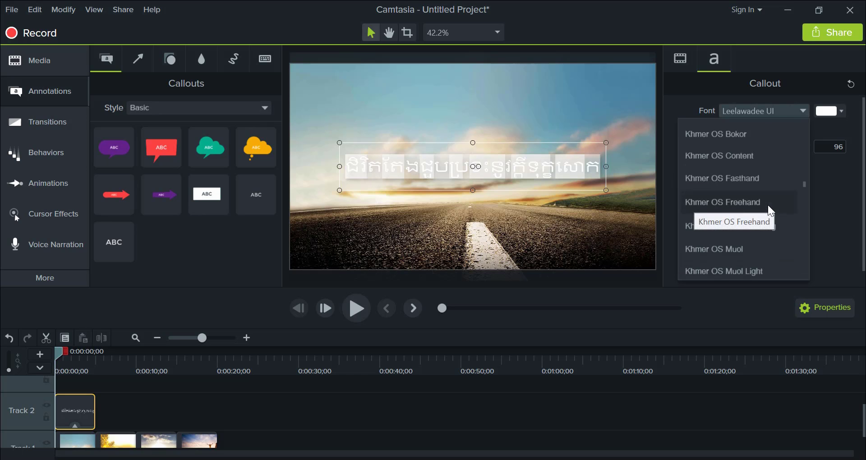
scroll(782, 197, down, 3)
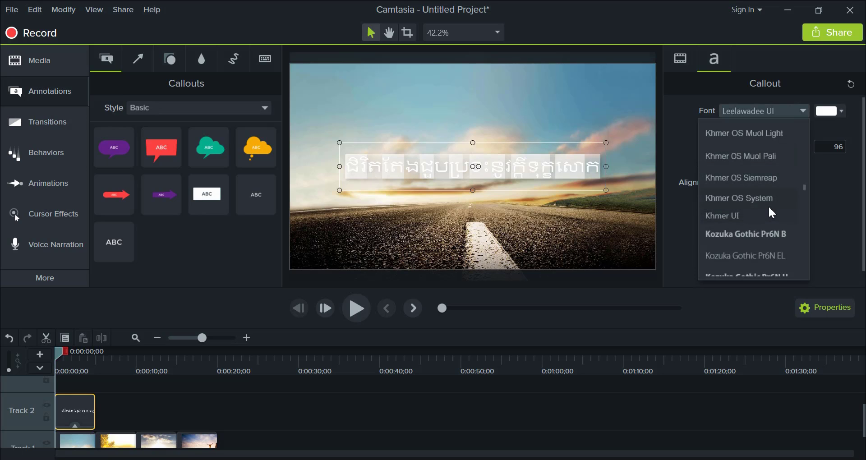
click(773, 134)
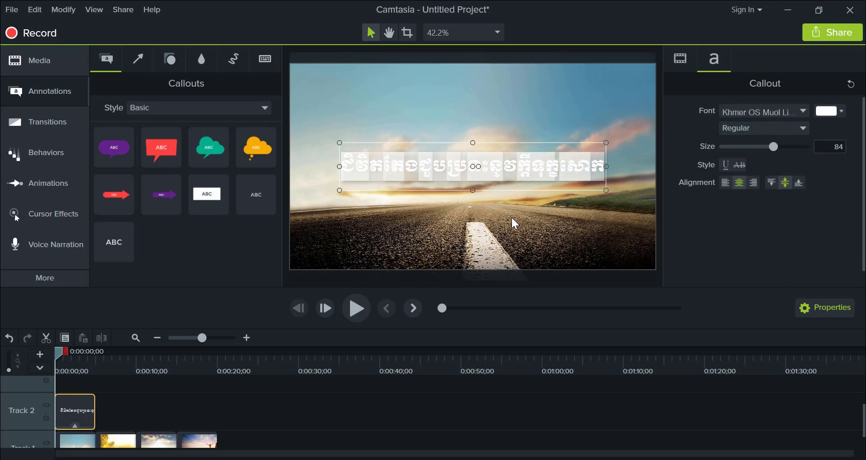
- Try the Bold style on the Khmer caption, return it to Regular, and leave text editing
click(801, 131)
click(740, 173)
click(788, 129)
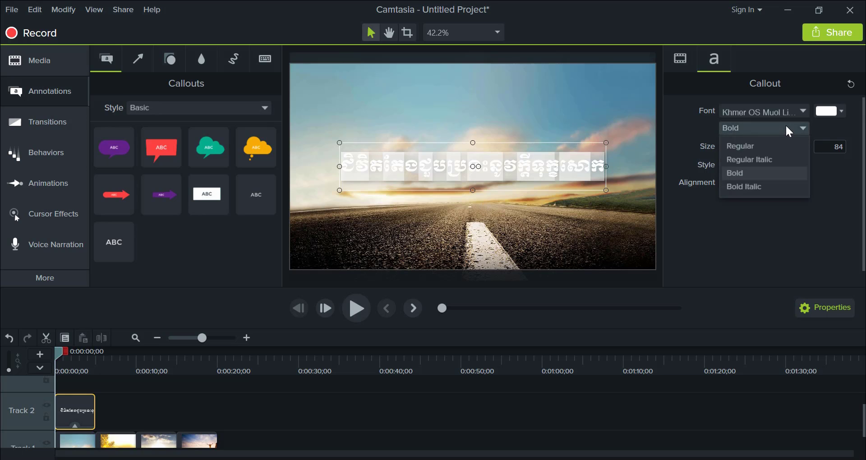
click(772, 147)
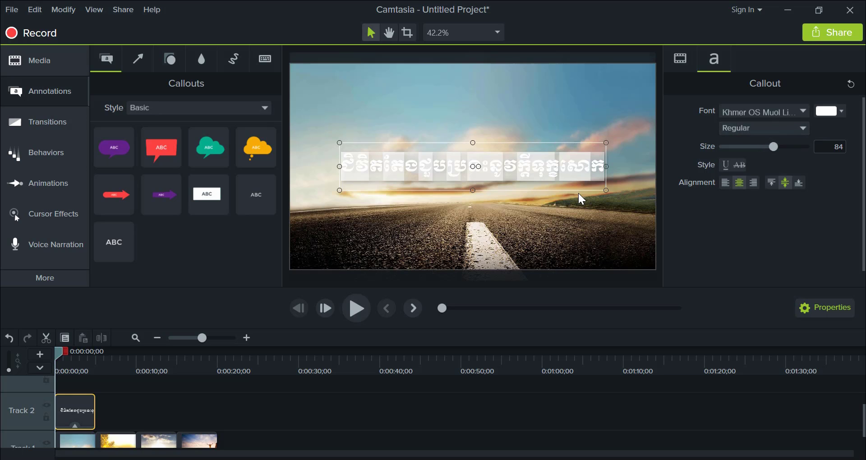
click(564, 218)
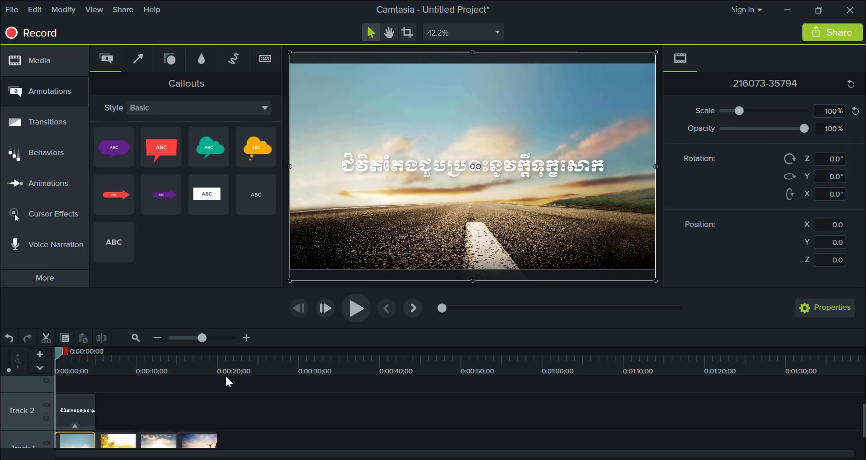
- Play the captioned road image from the start of the timeline, then bring the playhead back to the beginning
scroll(166, 420, down, 1)
drag(59, 352, 5, 373)
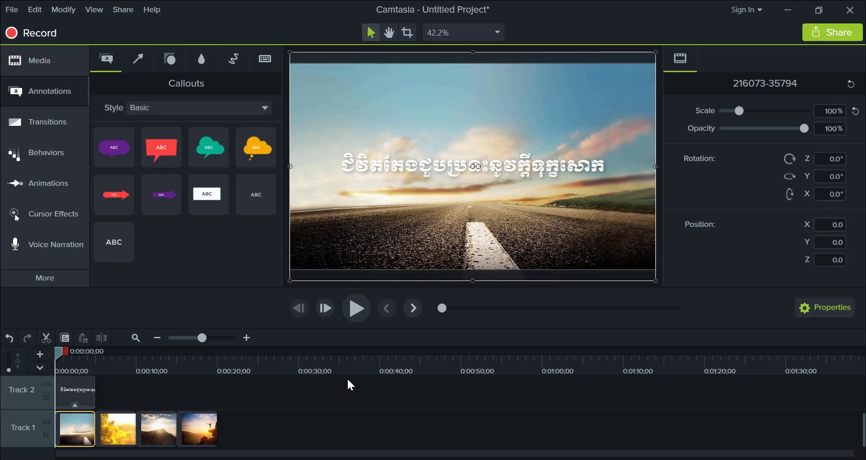
key(space)
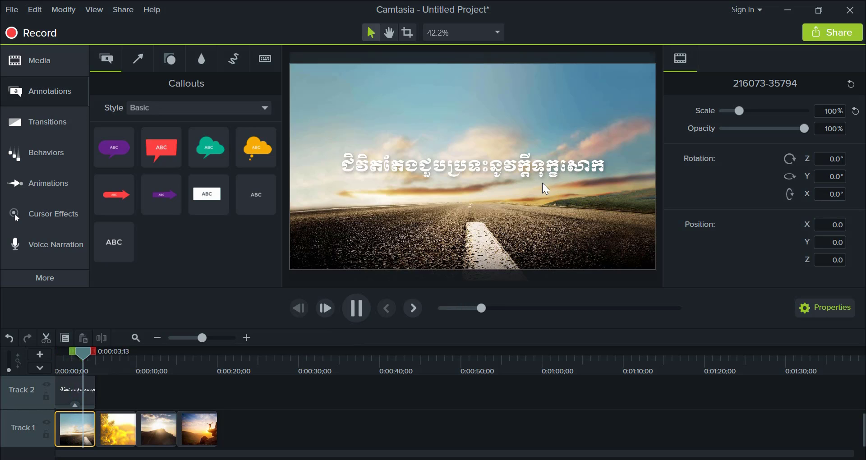
key(space)
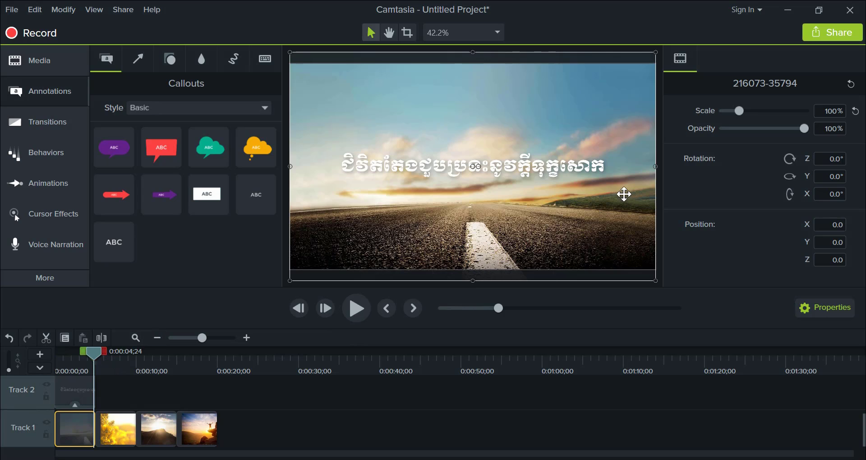
drag(95, 352, 56, 354)
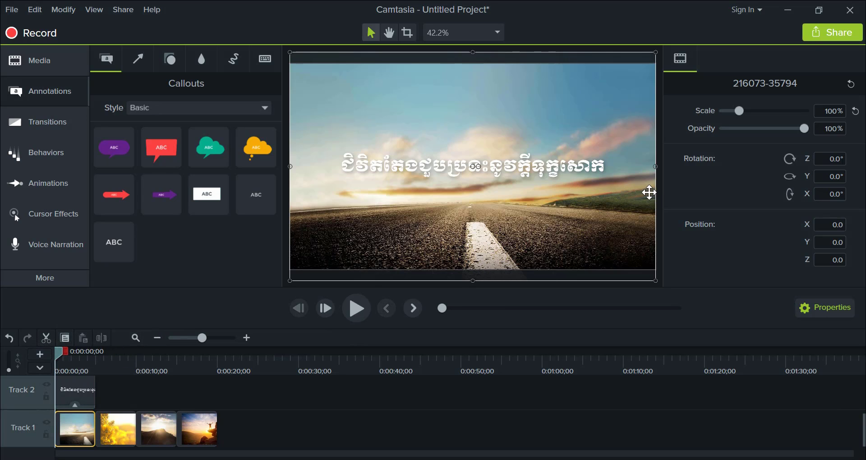
- Apply the Reveal behavior to the Khmer caption clip on Track 2
click(60, 183)
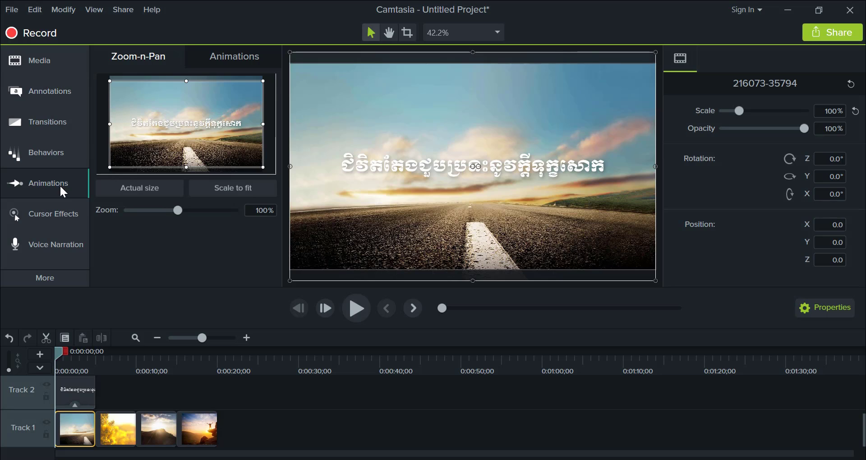
click(53, 154)
scroll(180, 169, down, 2)
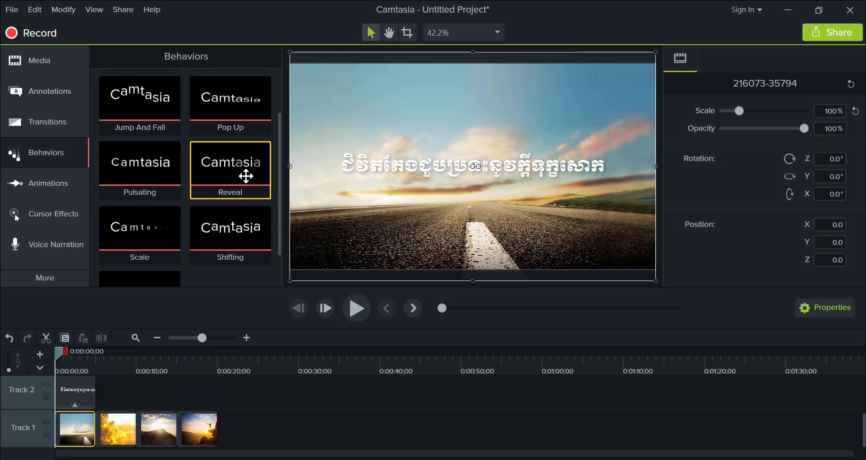
scroll(246, 192, up, 1)
scroll(170, 155, up, 1)
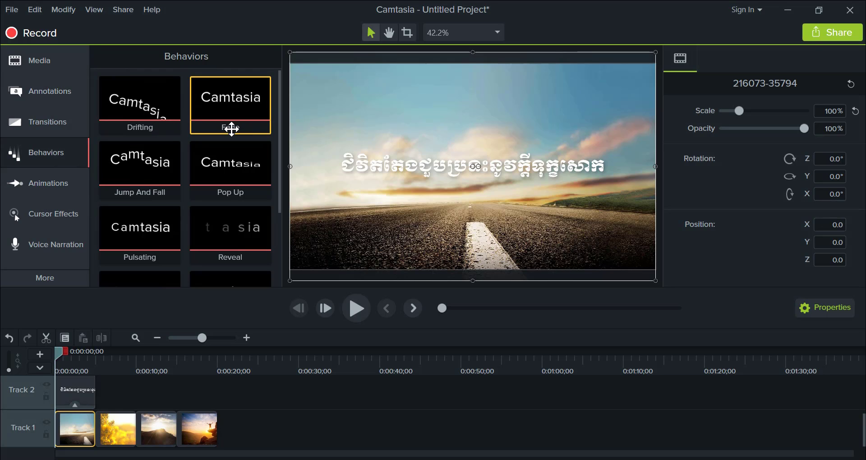
scroll(231, 160, down, 2)
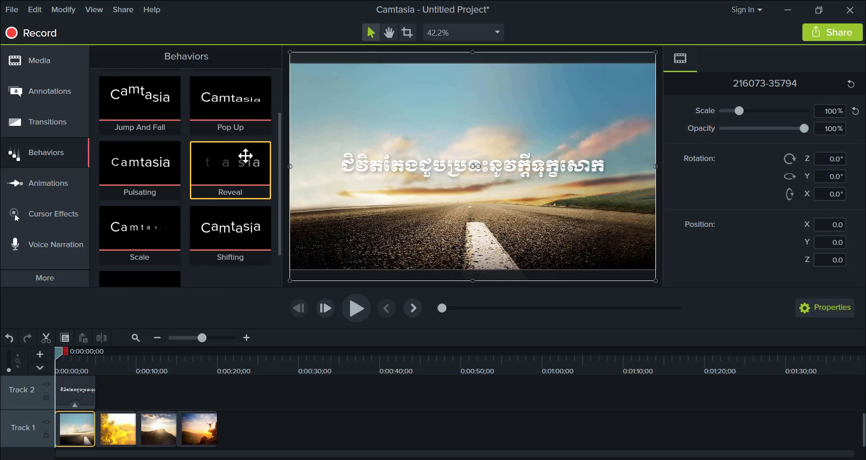
drag(228, 176, 77, 394)
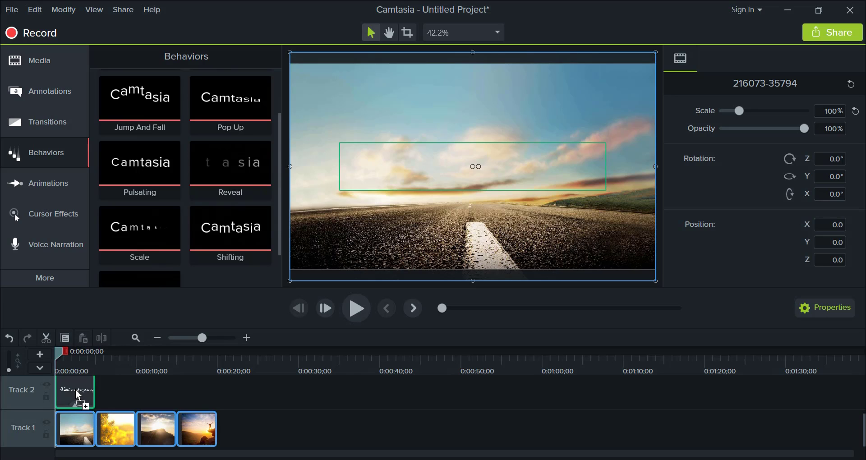
drag(78, 396, 76, 395)
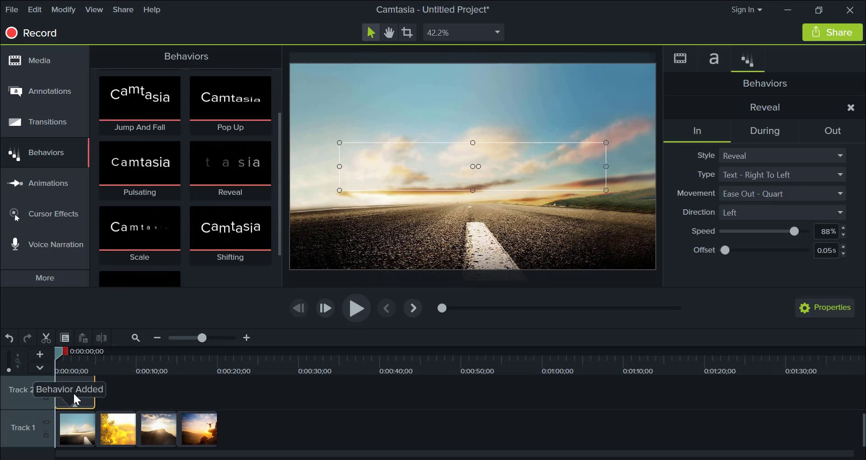
- Preview the caption's Reveal animation from the start of the timeline and stop once the text has appeared
scroll(85, 395, up, 2)
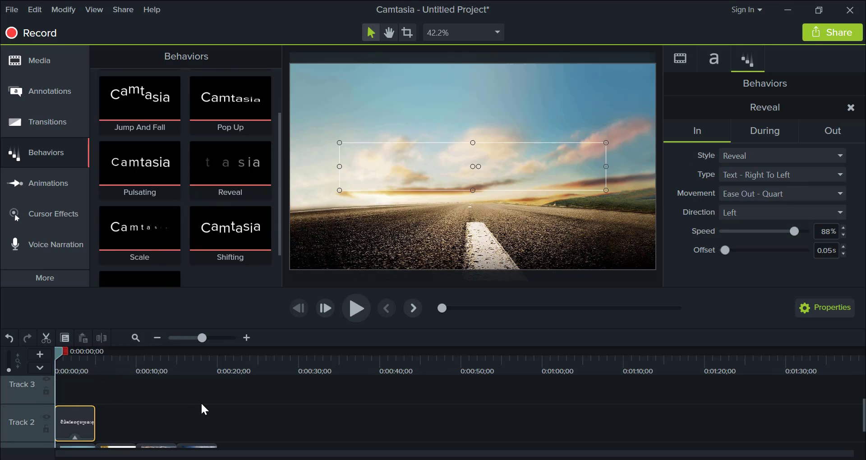
key(space)
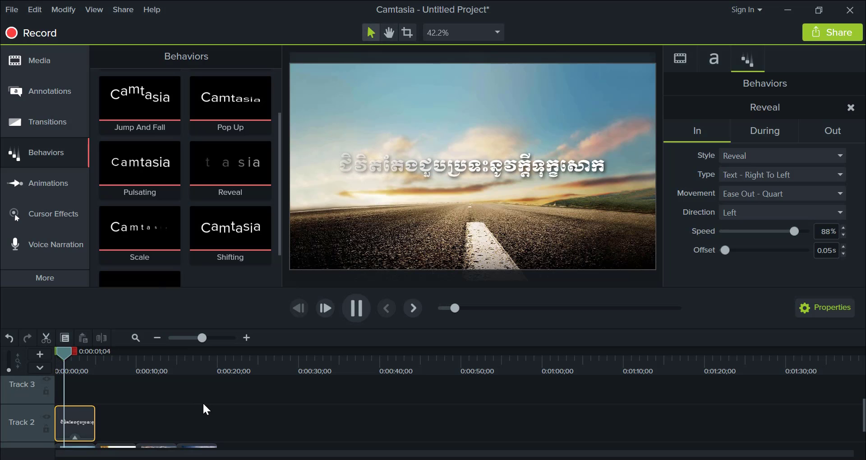
key(space)
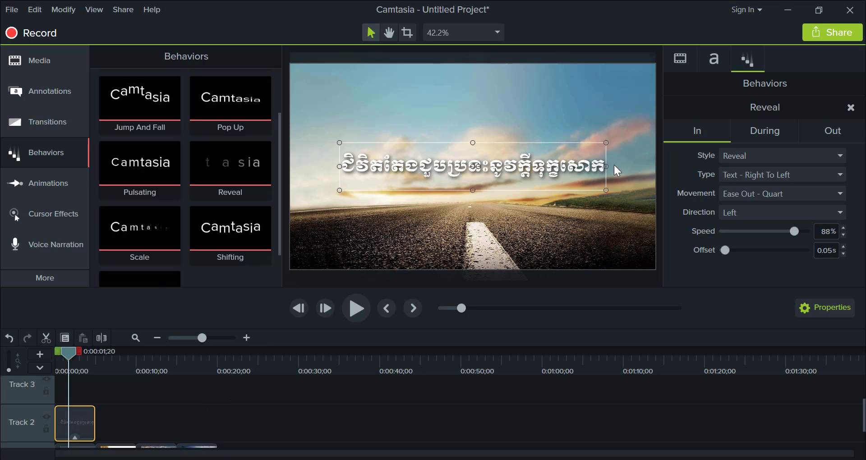
- Set the caption's Reveal In type to Text - First To Last and its movement to Linear
click(777, 174)
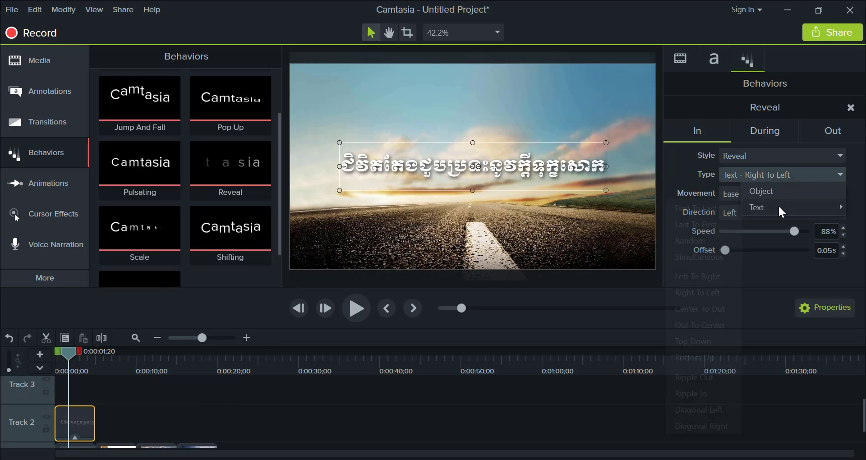
mouse_move(779, 207)
click(760, 172)
click(775, 168)
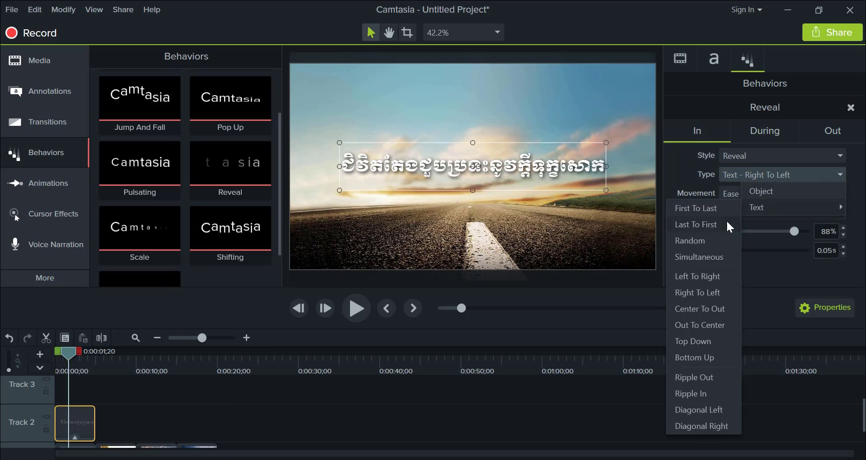
click(699, 207)
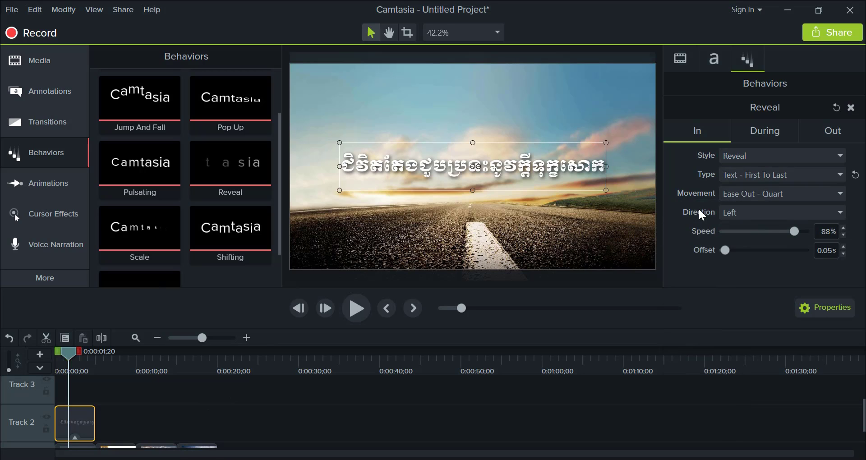
click(758, 194)
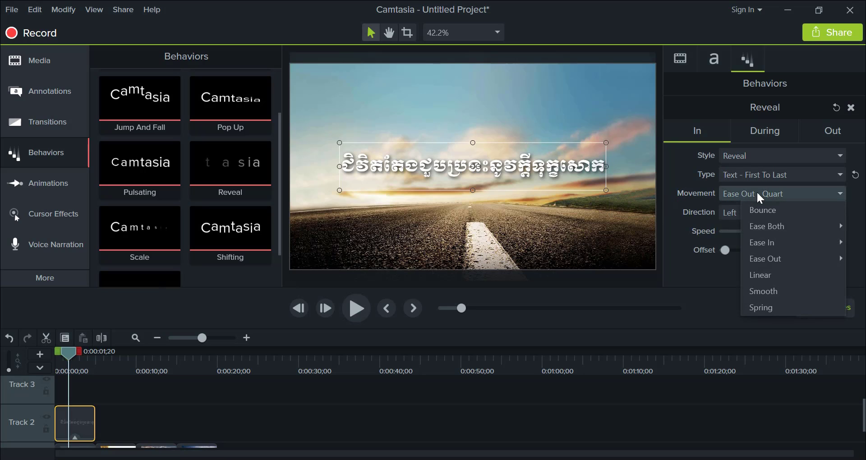
click(769, 274)
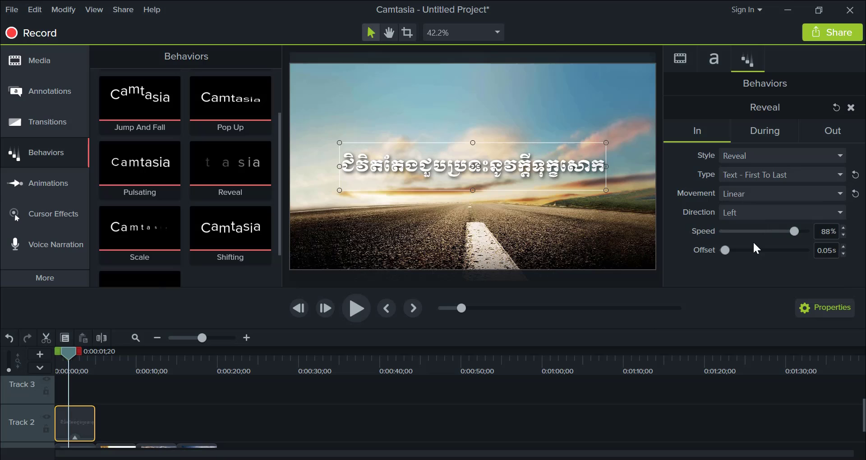
- Set the Reveal In direction to Left, with speed 100% and offset 2.00 s
click(738, 213)
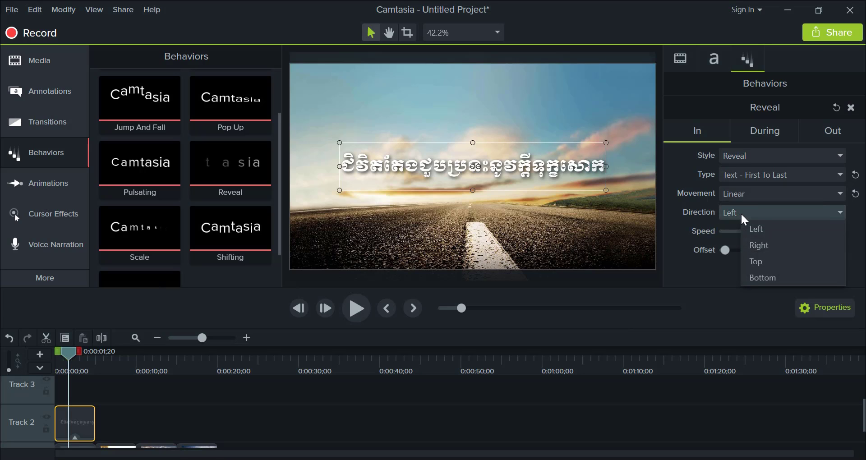
click(761, 232)
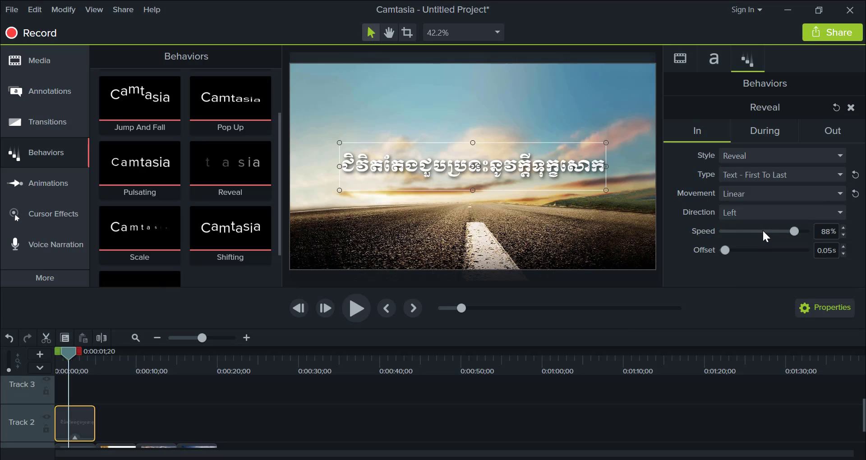
drag(731, 252, 812, 257)
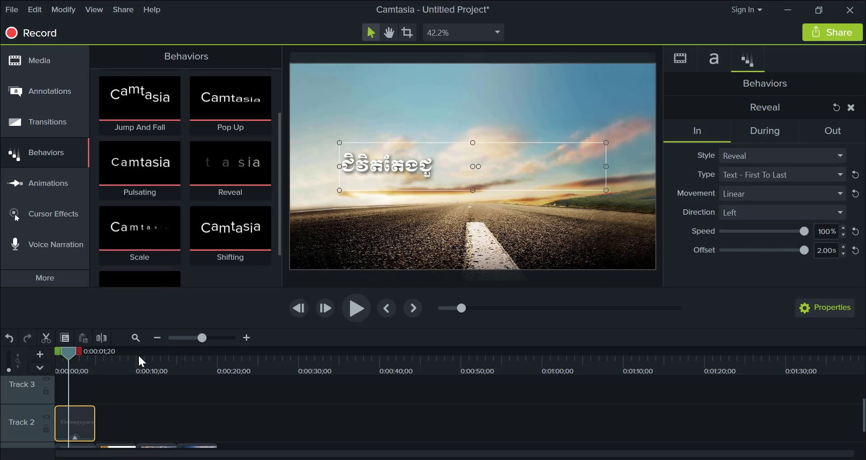
- Preview the caption's Reveal animation from the start of the timeline, stopping near the end of the clip
drag(71, 356, 54, 359)
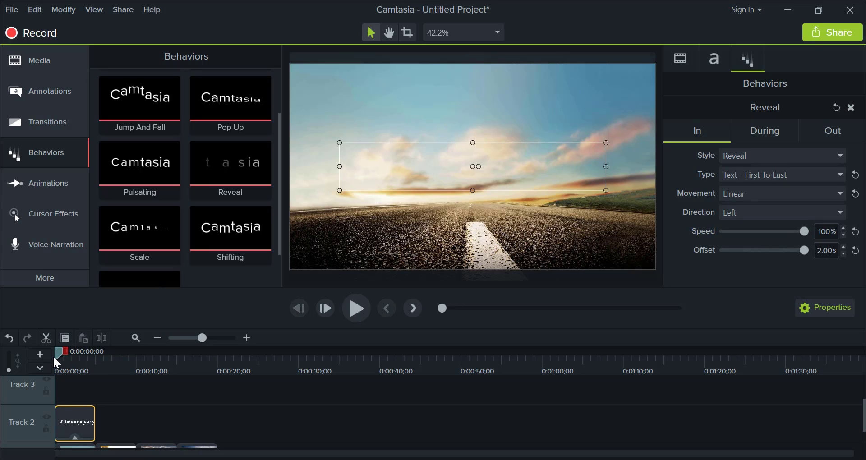
key(space)
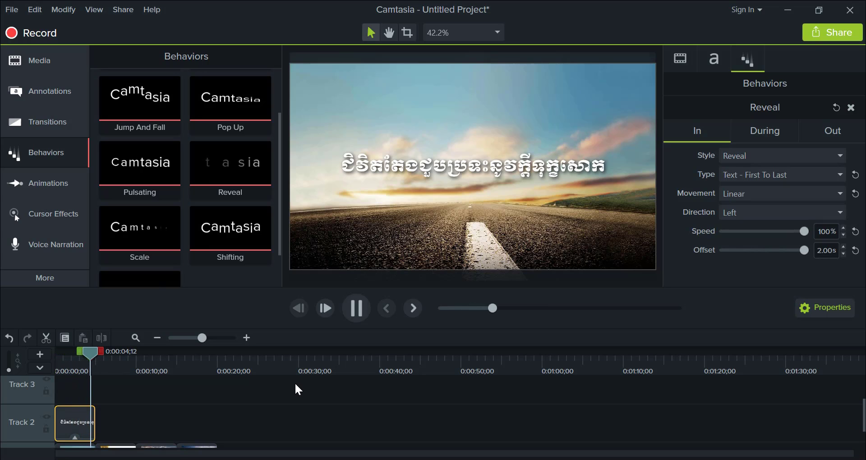
key(space)
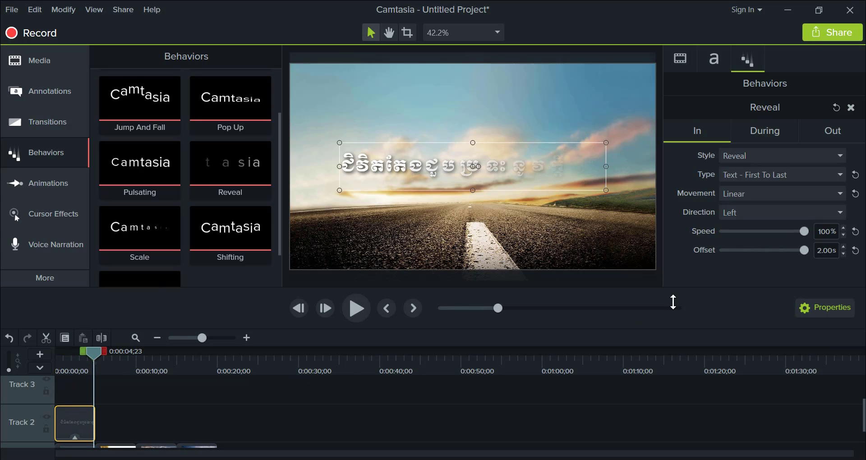
- Set the caption's Reveal In offset to 1.28 s and preview it from the start of the timeline
click(779, 253)
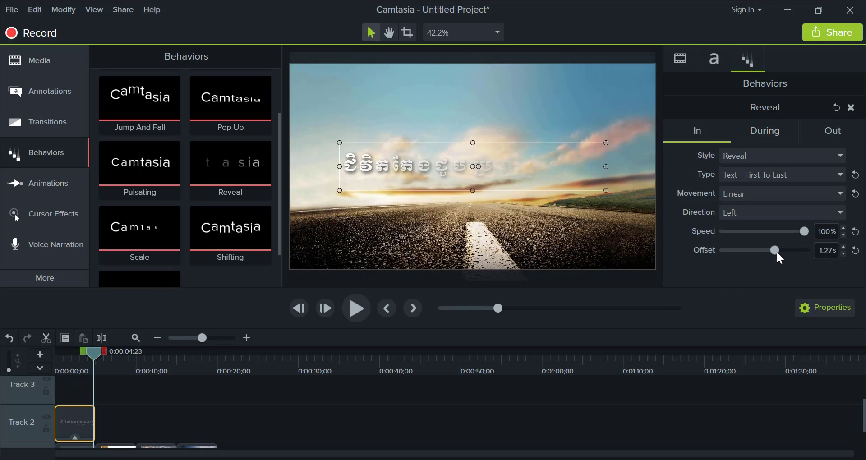
drag(96, 348, 37, 361)
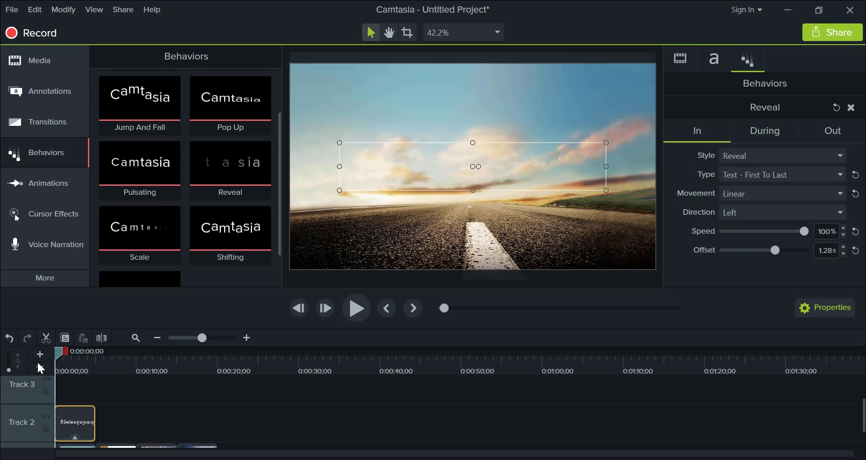
key(space)
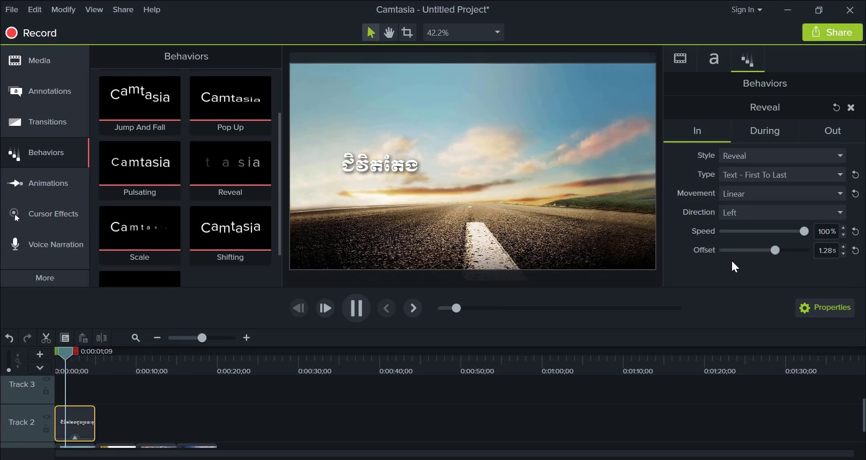
key(space)
- Reduce the Reveal In speed to 73% and preview the caption from the start of the timeline
click(783, 232)
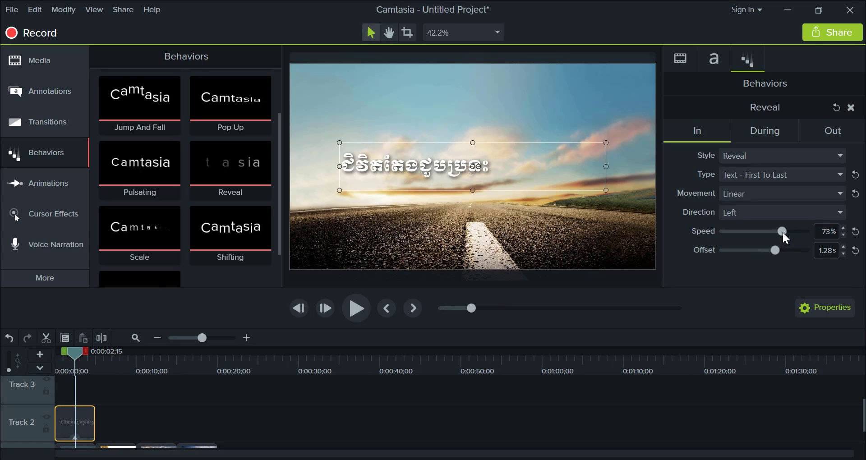
drag(80, 359, 59, 355)
key(space)
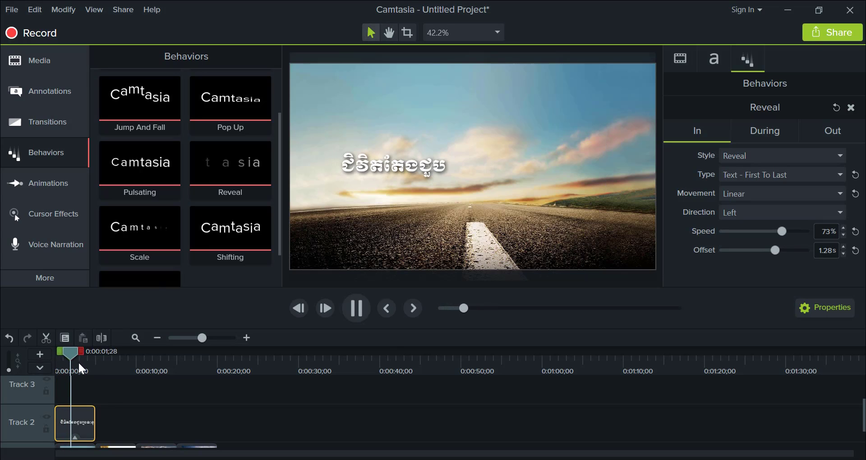
key(space)
- Lower the Reveal In speed to 36% and play the caption animation from the start
click(753, 232)
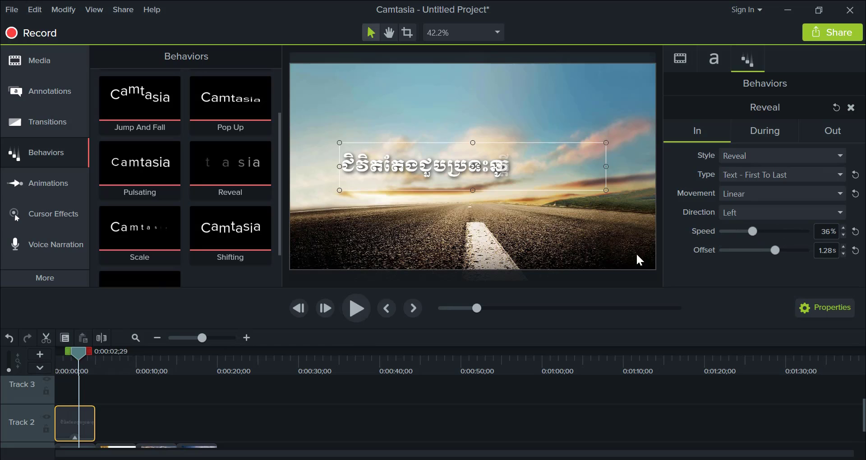
drag(78, 356, 58, 361)
key(space)
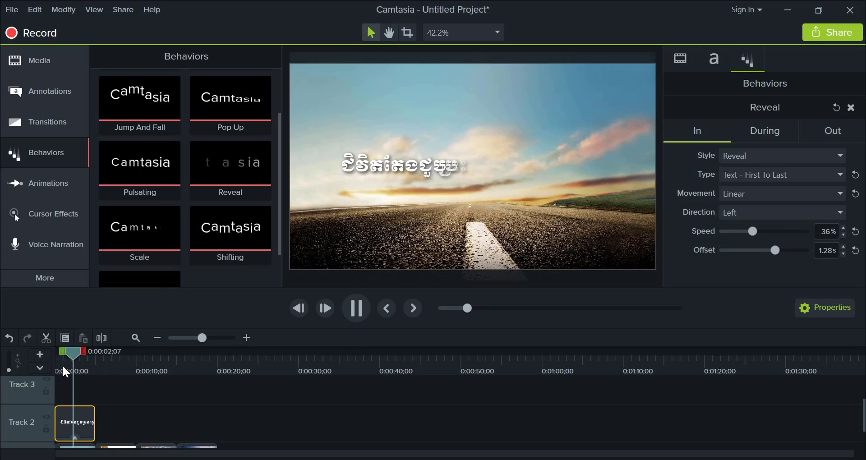
key(space)
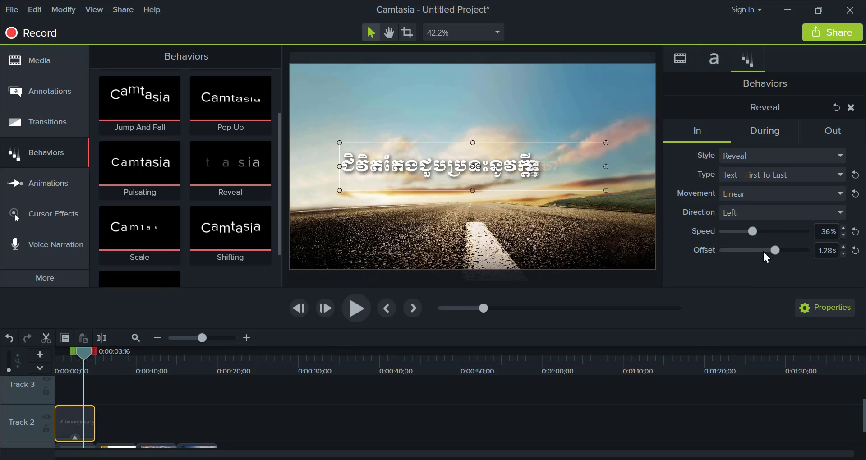
- Reduce the Reveal In offset to 0.88 s and play the caption animation from the start
drag(764, 254, 761, 254)
drag(83, 354, 58, 356)
key(space)
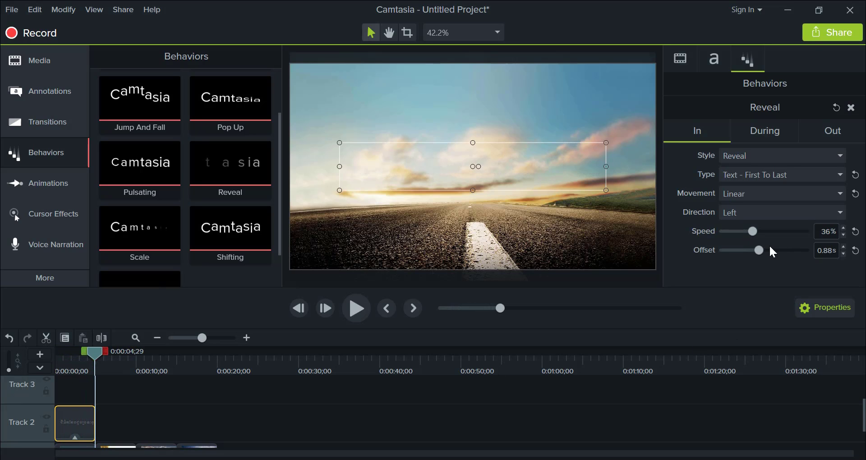
- Set the Reveal In offset to 1.43 s and play the first slide through to the second image
drag(785, 252, 783, 253)
drag(95, 352, 43, 356)
key(space)
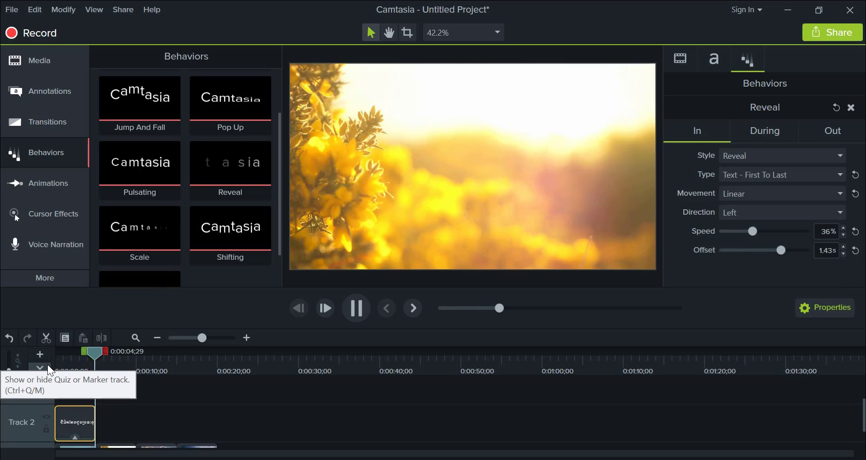
key(space)
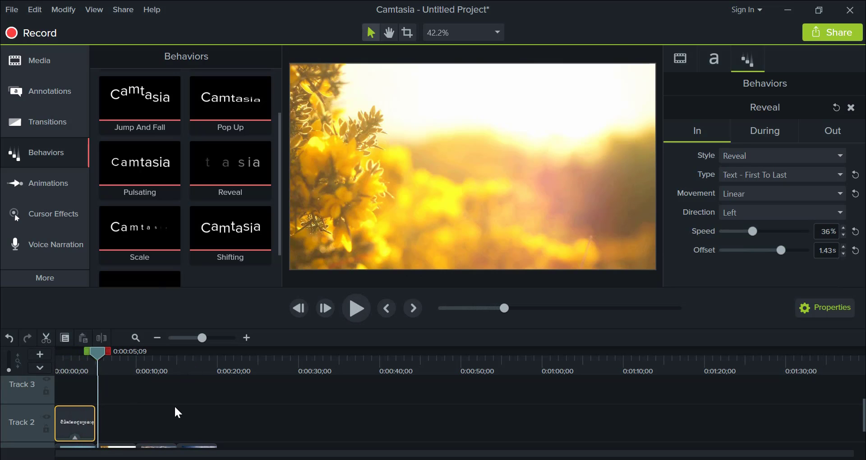
- Duplicate the Khmer caption clip onto Track 2 at 0:00:05;09, over the second image, and preview the copy's reveal
scroll(175, 407, down, 2)
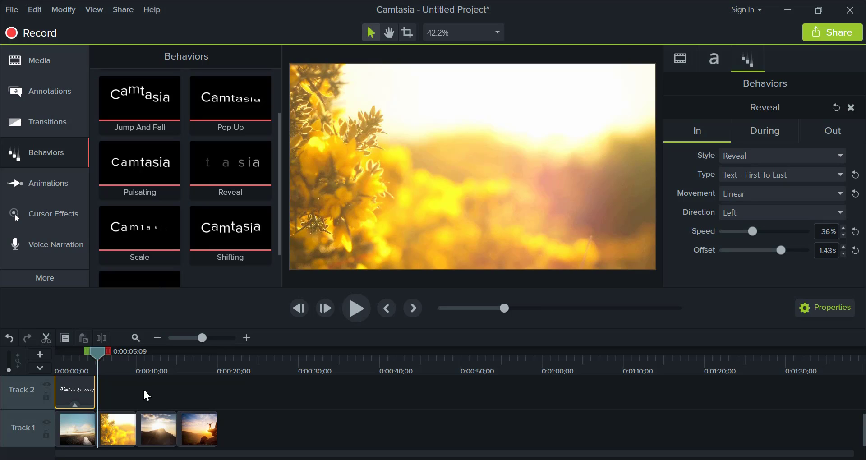
scroll(129, 403, up, 1)
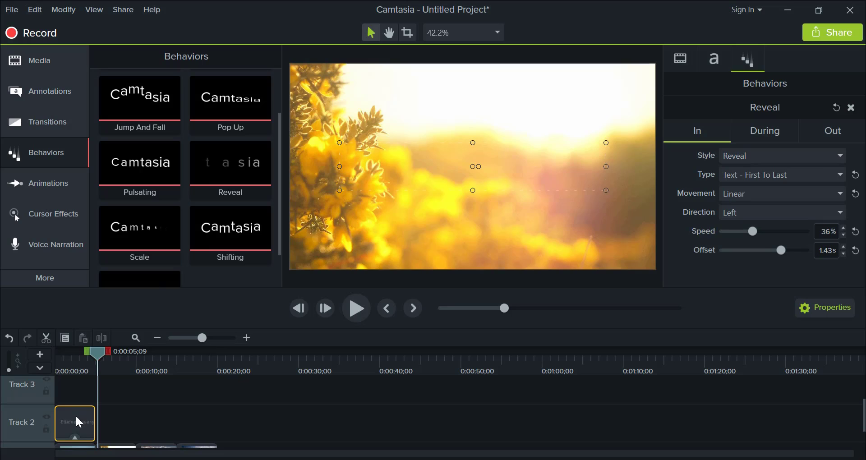
key(ctrl+c)
key(ctrl+v)
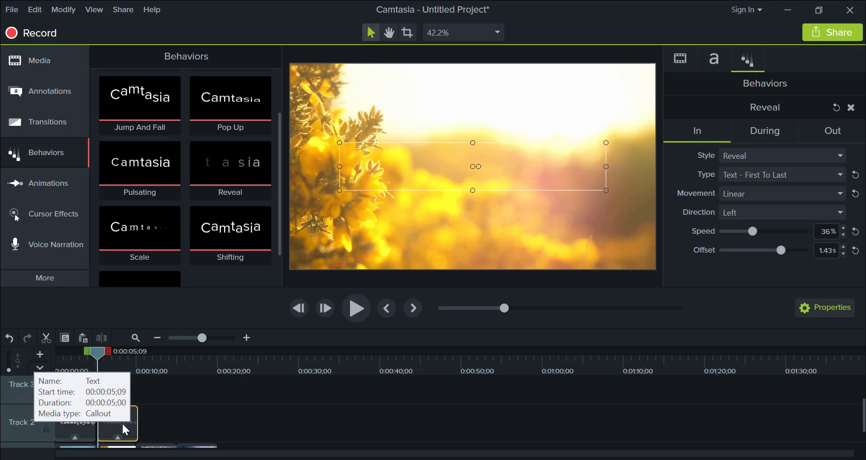
key(space)
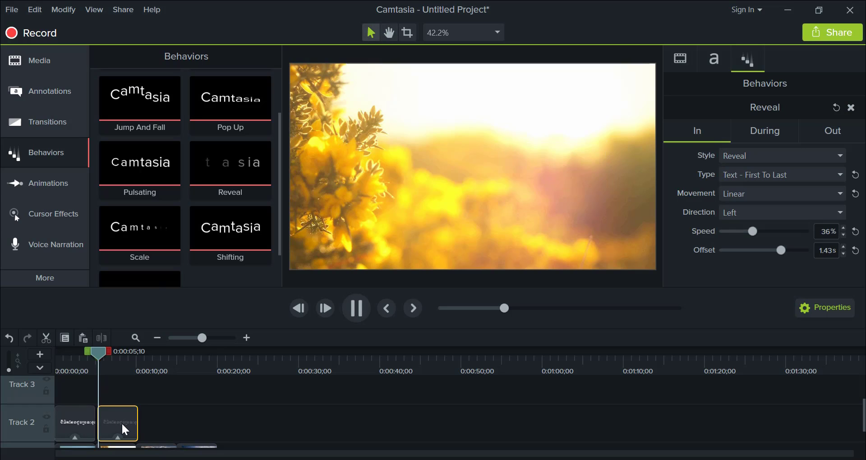
key(space)
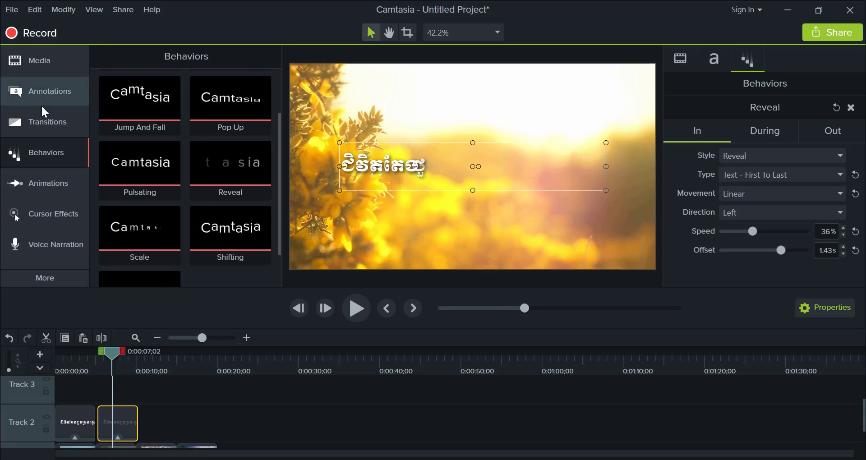
- Shift the copied caption clip about one second later on Track 2 and preview its reveal over the second image
click(45, 92)
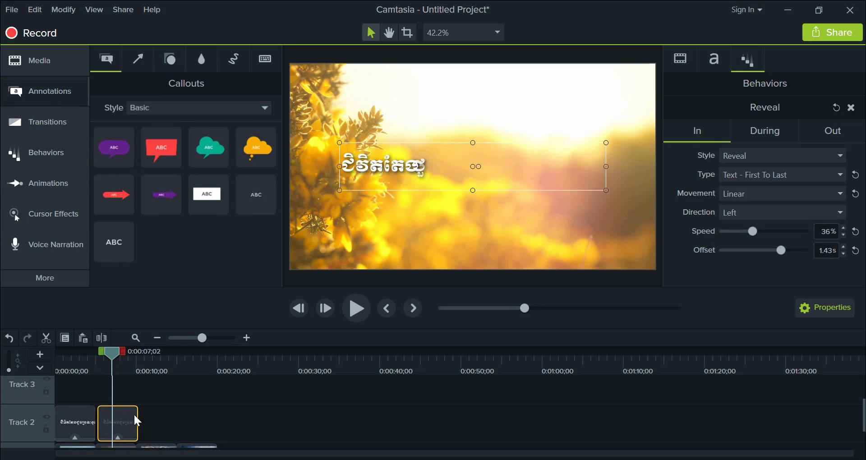
mouse_move(125, 426)
mouse_down()
mouse_move(153, 429)
mouse_move(104, 433)
mouse_move(136, 436)
mouse_up()
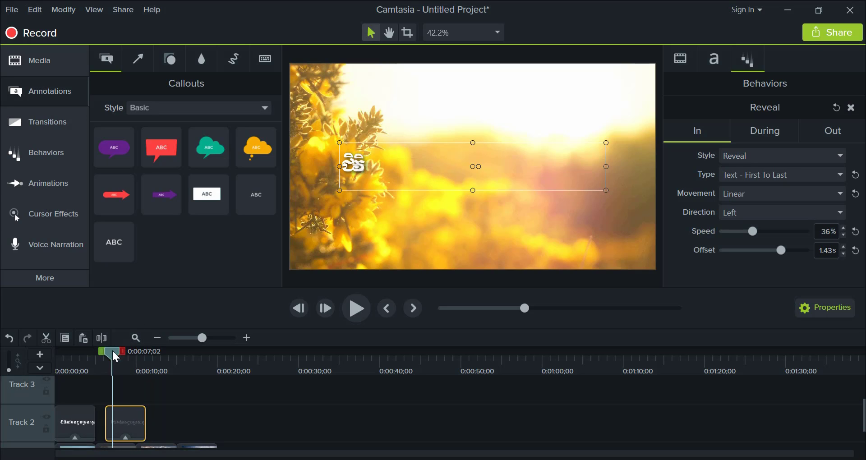
drag(115, 358, 93, 357)
key(space)
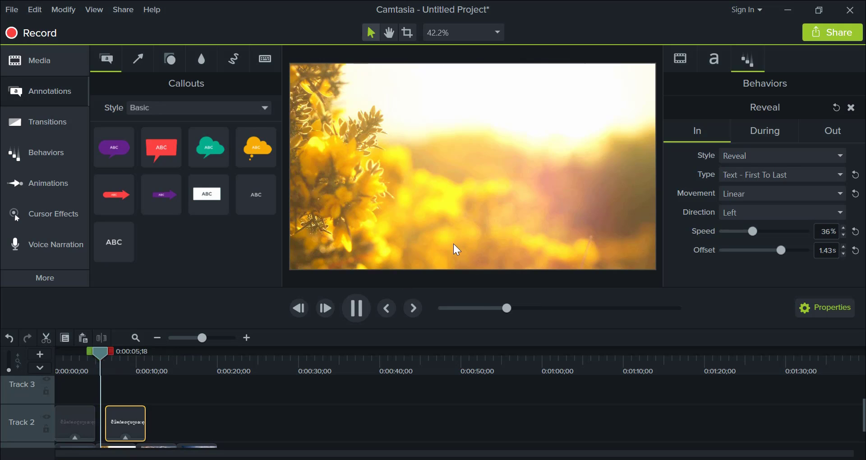
key(space)
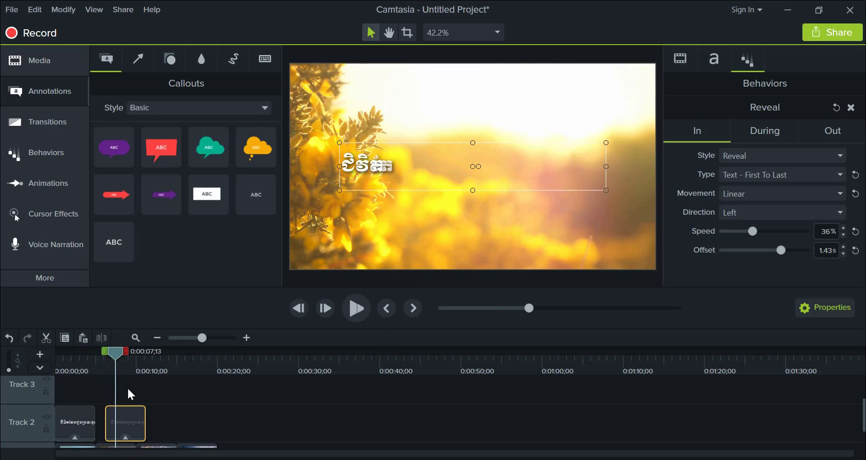
- Move the copied caption clip to start at 0:00:05;00, directly after the first caption and aligned with the second image
mouse_move(139, 426)
mouse_down()
mouse_move(120, 426)
mouse_move(130, 424)
mouse_up()
scroll(151, 419, down, 1)
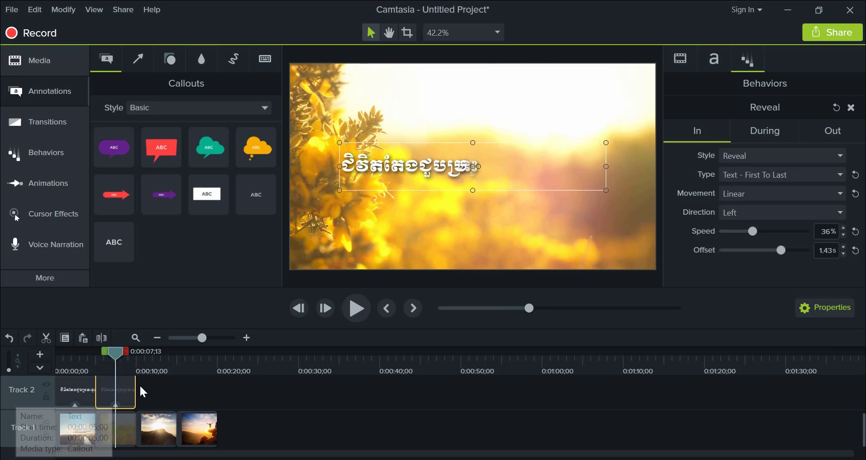
double_click(124, 387)
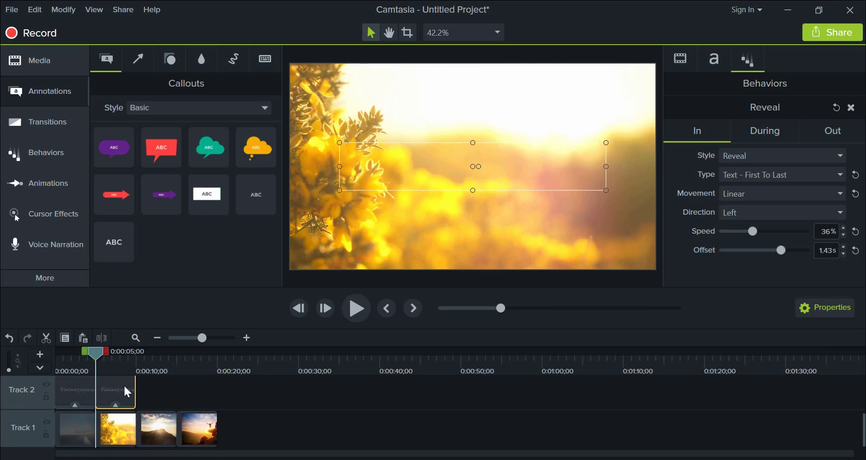
scroll(184, 411, up, 1)
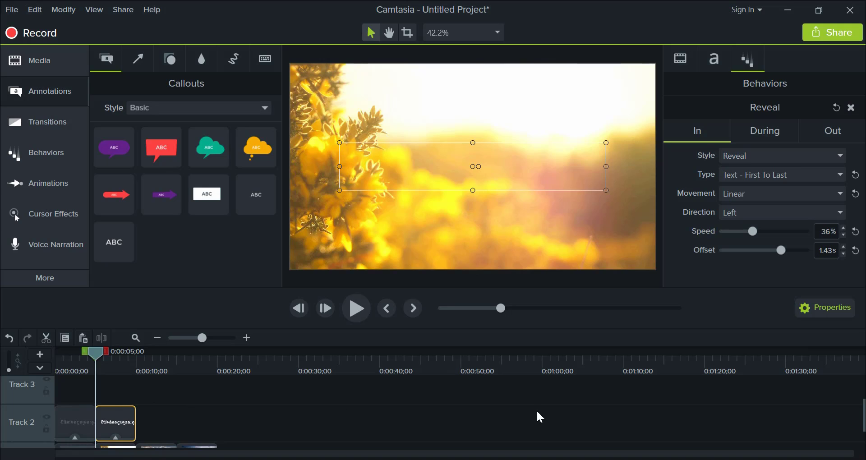
- Replace the copied caption's text at 0:00:06;15 with the second Khmer line copied from the Notepad file
drag(96, 352, 109, 356)
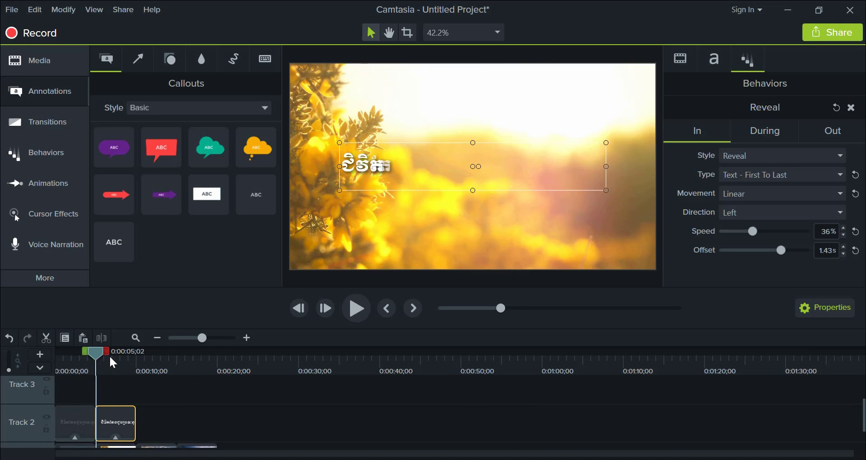
key(alt+Tab)
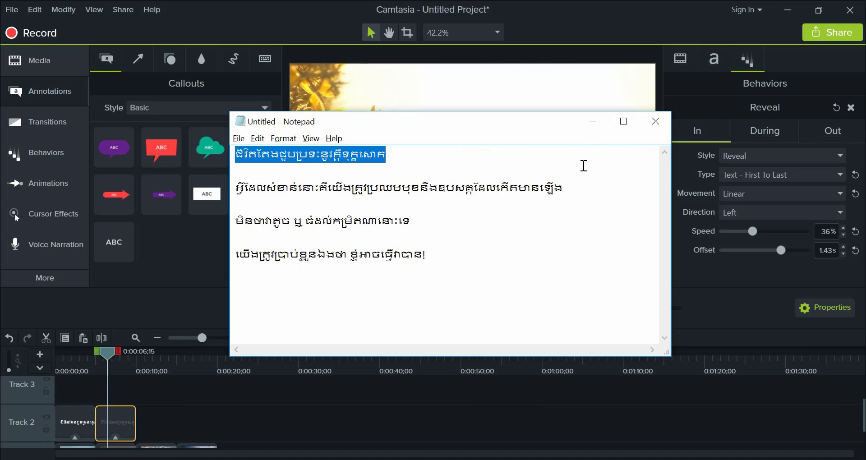
drag(565, 187, 235, 192)
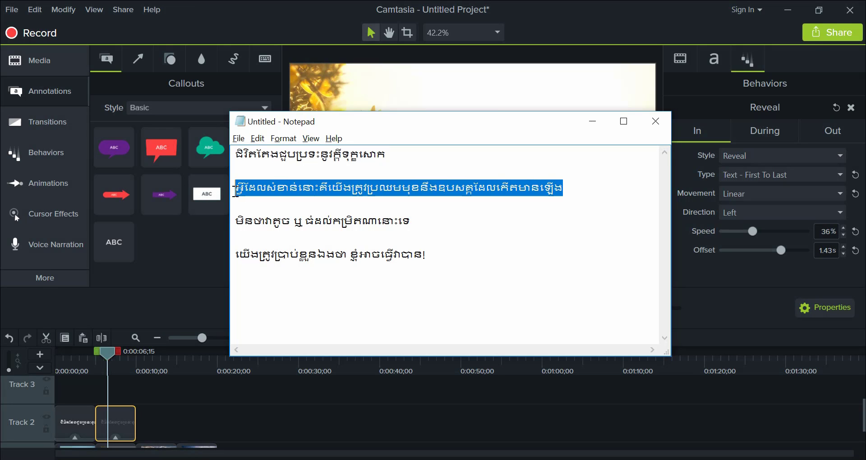
key(alt+Tab)
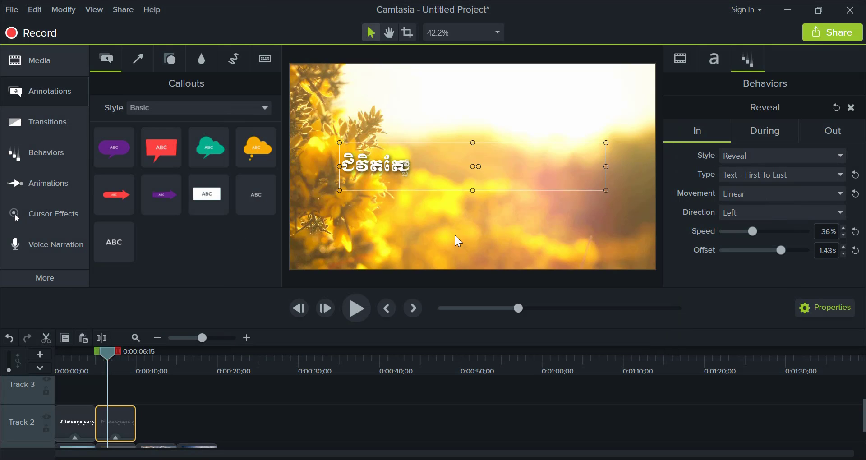
double_click(417, 173)
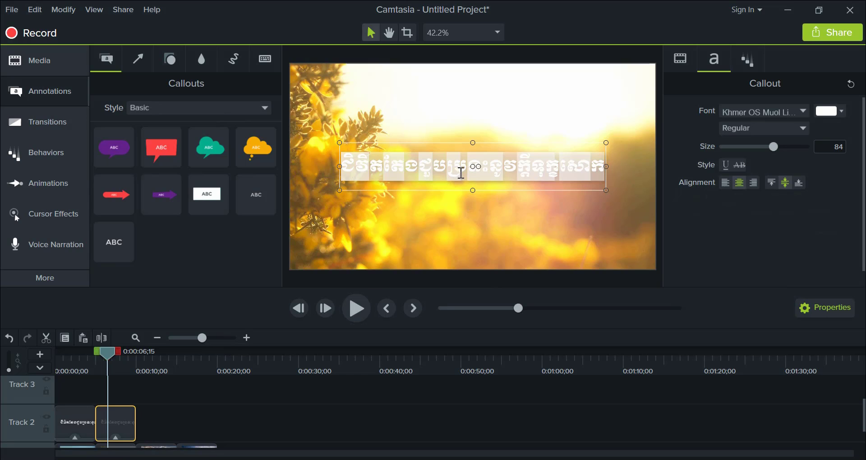
key(ctrl+v)
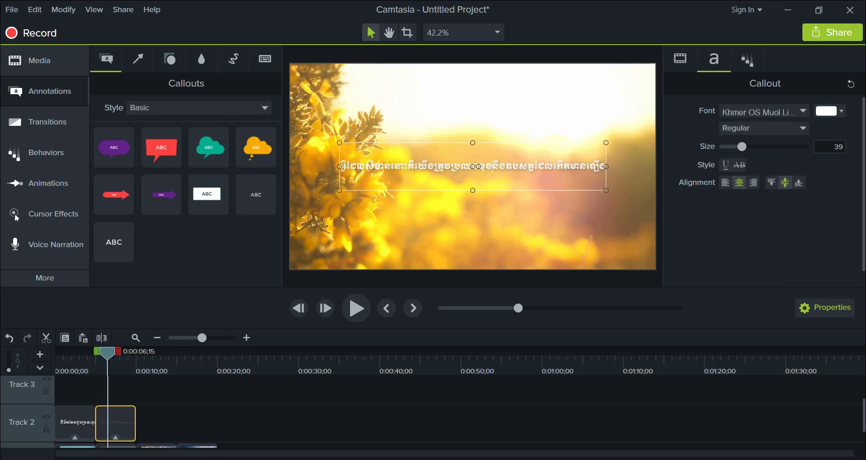
- Split the second caption into two consecutive lines before "នឹងឧបសគ្គ", without a blank line between them, and finish text editing
key(Return)
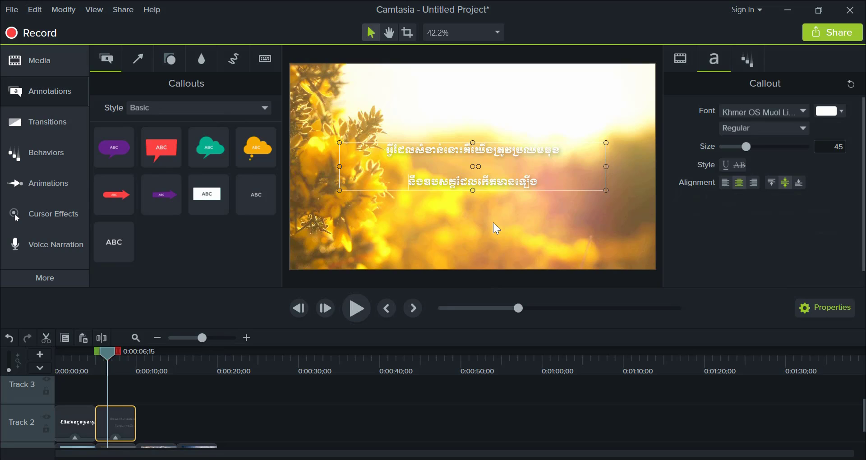
key(BackSpace)
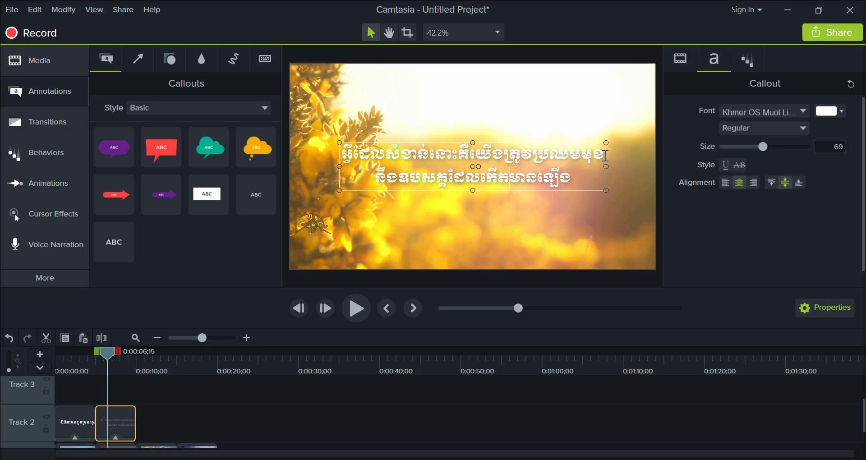
click(473, 229)
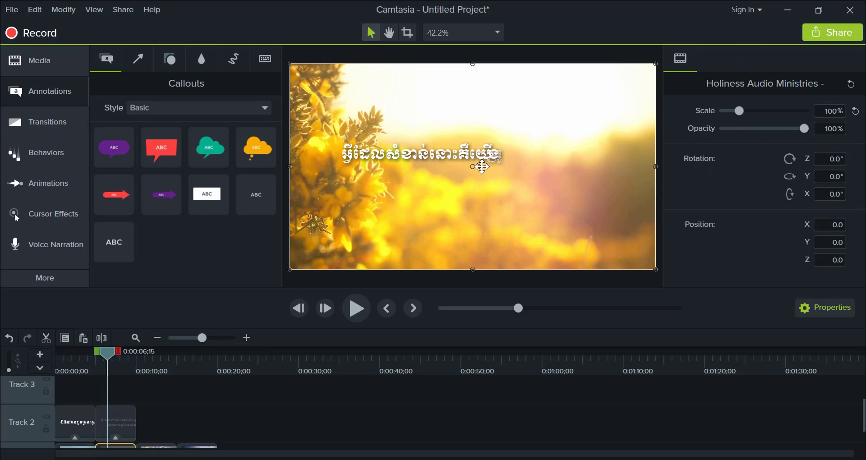
- Select the second caption and preview its reveal from about 0:00:05 through the end of the second image
click(496, 153)
mouse_move(495, 154)
mouse_down()
mouse_move(501, 128)
mouse_move(494, 154)
mouse_up()
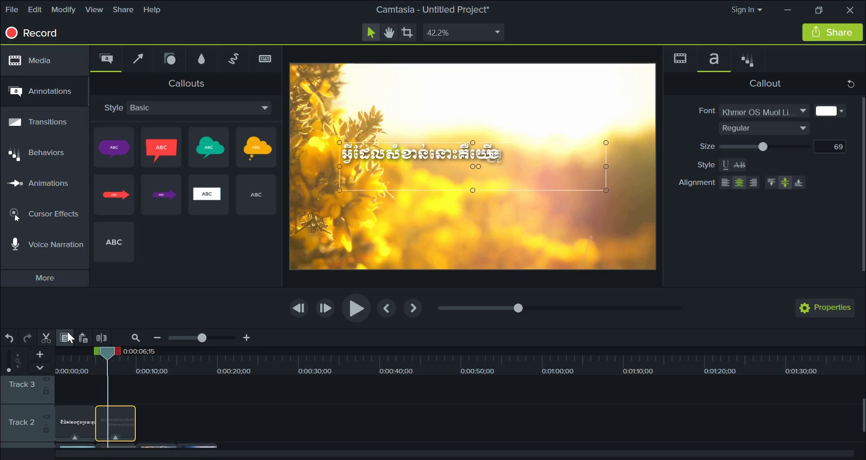
drag(108, 354, 100, 357)
key(space)
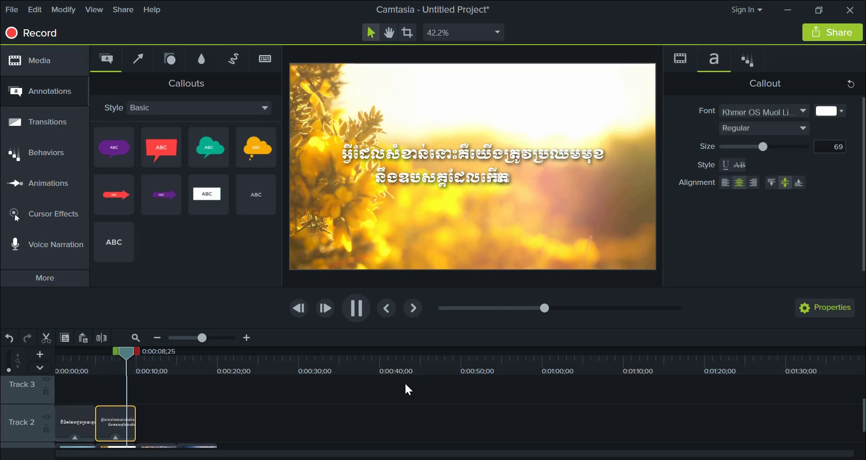
key(space)
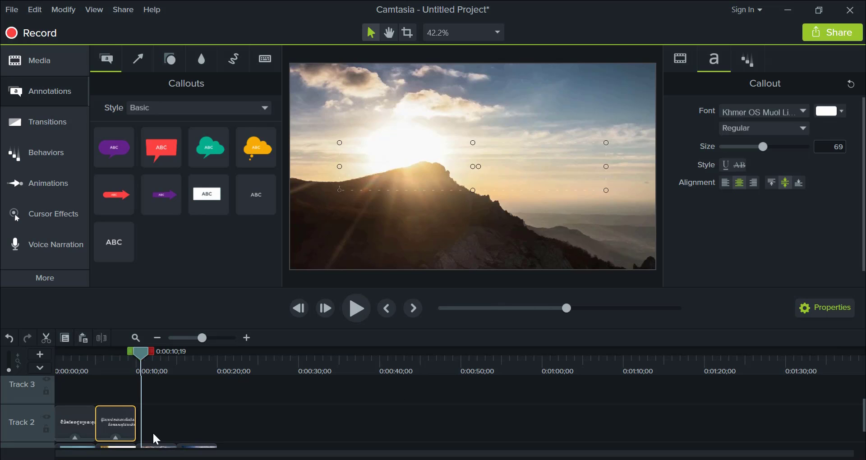
- Paste a copy of the second caption on Track 2, starting at 0:00:10;00 directly after it and above the third image
scroll(193, 411, down, 1)
scroll(193, 409, up, 1)
key(ctrl+v)
drag(174, 427, 157, 431)
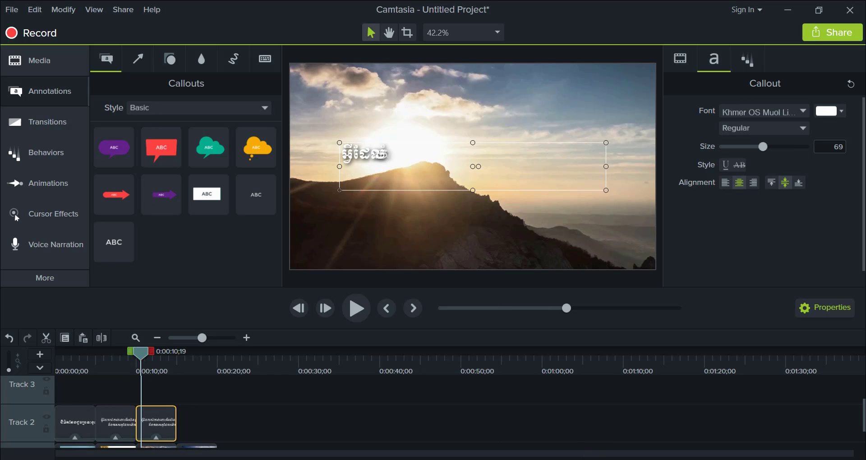
- Replace the pasted caption's text over the third image with the third Khmer line copied from Notepad
key(alt+Tab)
drag(425, 223, 177, 222)
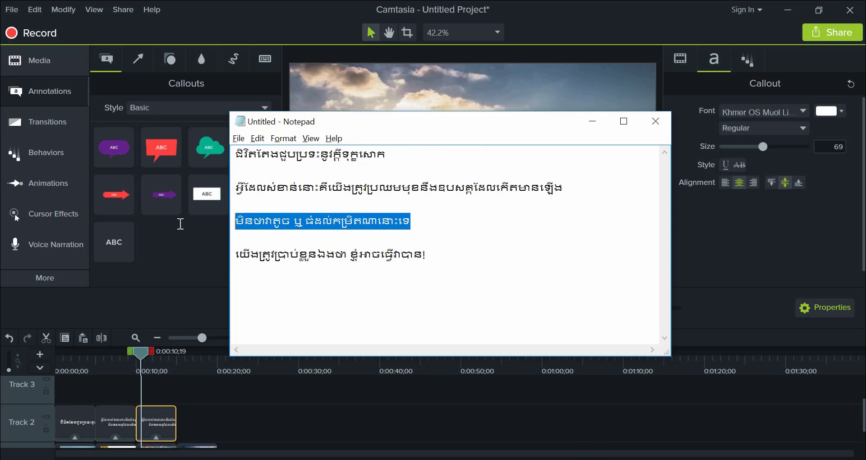
key(alt+Tab)
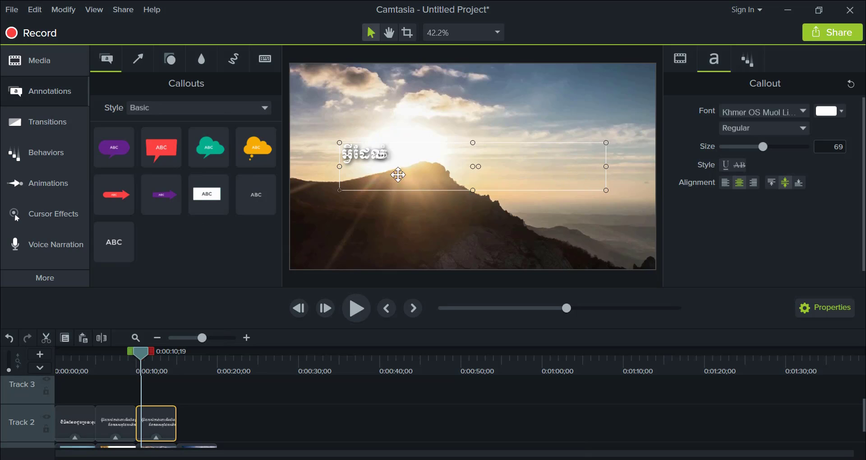
double_click(377, 160)
text(មិនថាវាតូច ឬ ធំដល់កម្រិតណានោះទេ)
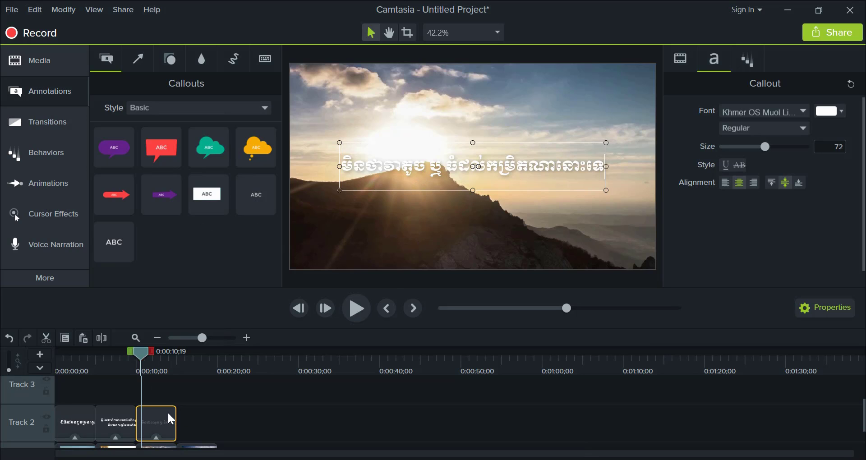
- Add a copy of the third caption at 0:00:15;00 on Track 2, aligned with the fourth image
drag(170, 419, 182, 447)
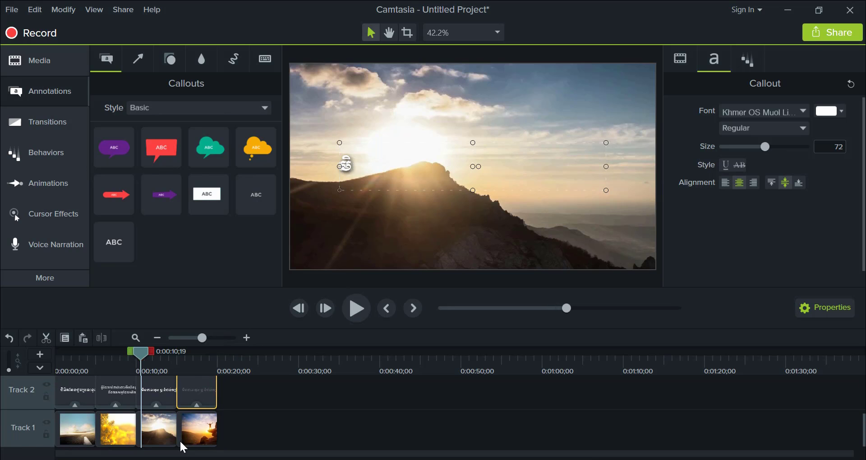
drag(197, 387, 173, 396)
- Replace the text of the caption at 0:00:10;00 with the fourth Khmer line copied from Notepad and finish text editing
key(alt+Tab)
drag(449, 265, 195, 271)
key(ctrl+c)
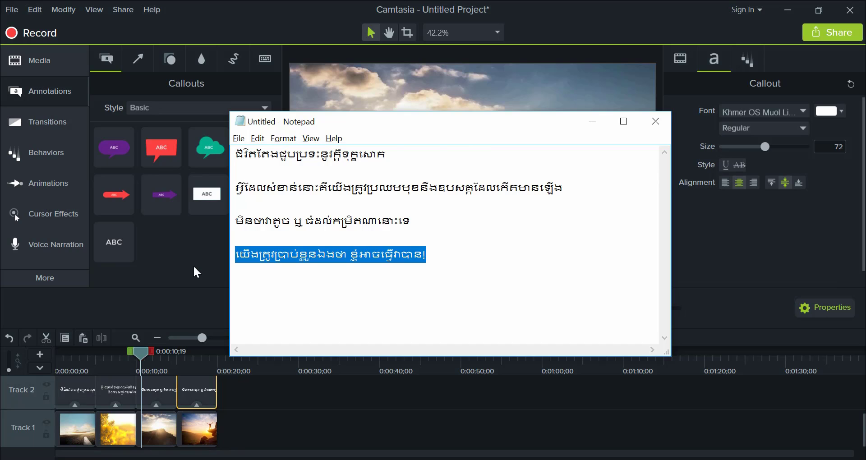
key(alt+Tab)
click(398, 178)
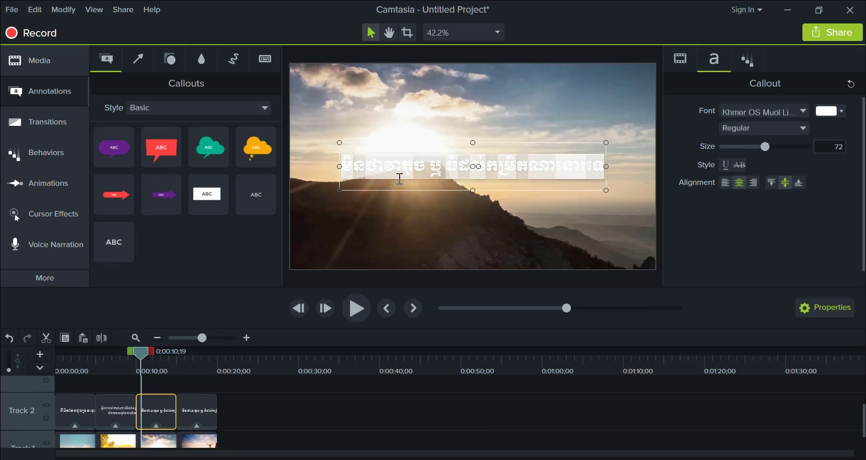
key(ctrl+v)
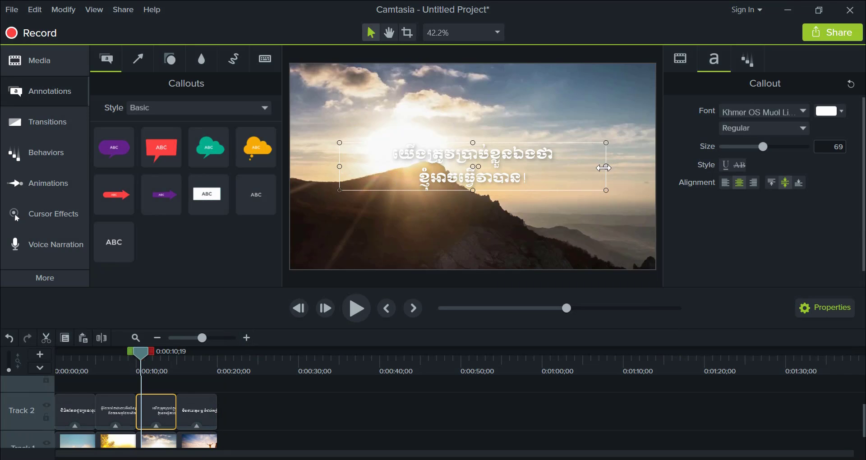
click(563, 232)
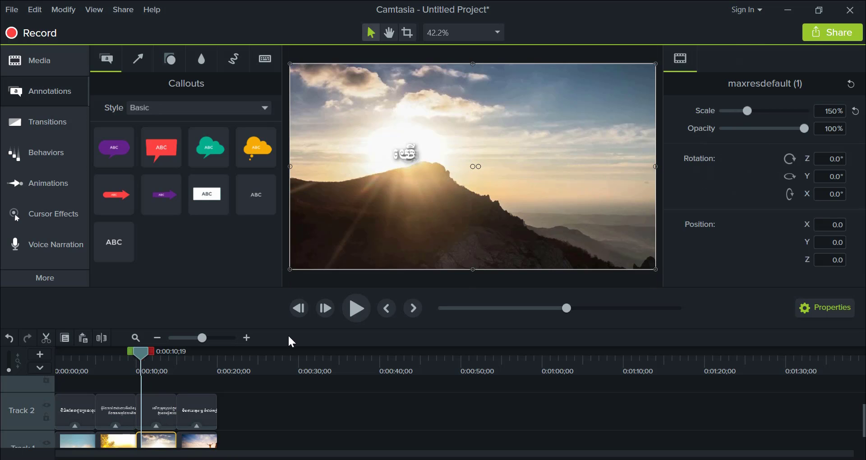
- Play the slideshow from the beginning into the fourth image to check the captions against their images
drag(143, 361, 3, 374)
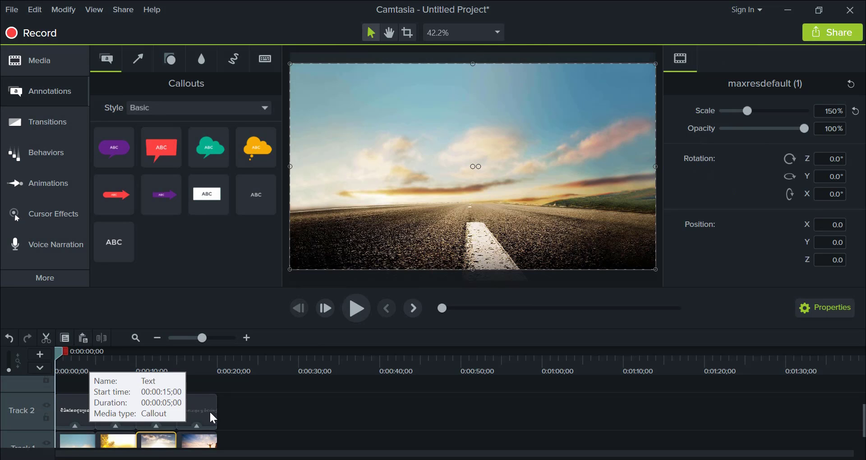
key(space)
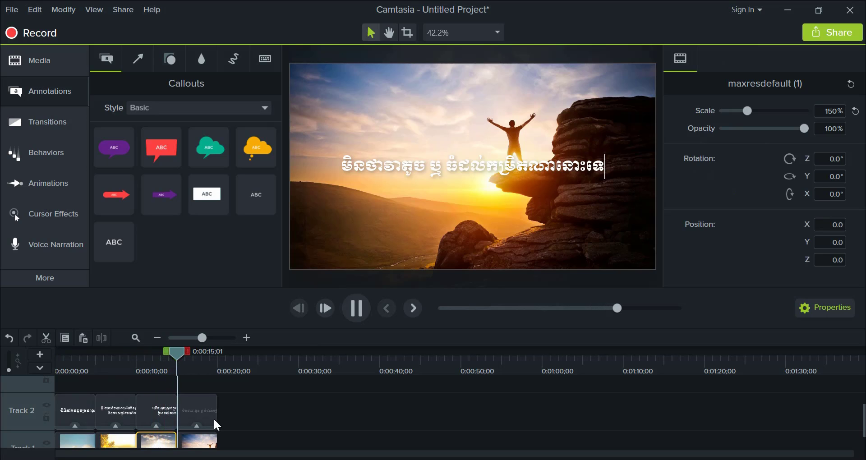
key(space)
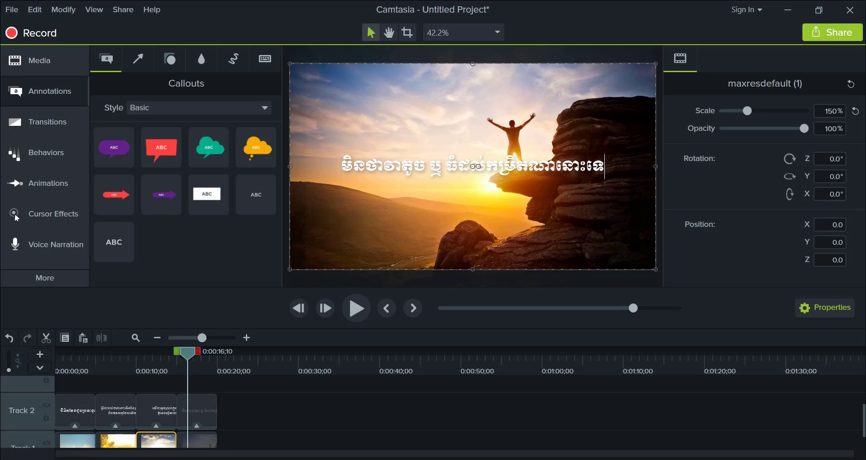
- Check the line order in Notepad and swap the last two captions, putting the fourth line at 0:00:15;00 and the third at 0:00:10;00
key(alt+Tab)
click(417, 223)
drag(440, 256, 227, 271)
key(alt+Tab)
drag(204, 418, 287, 425)
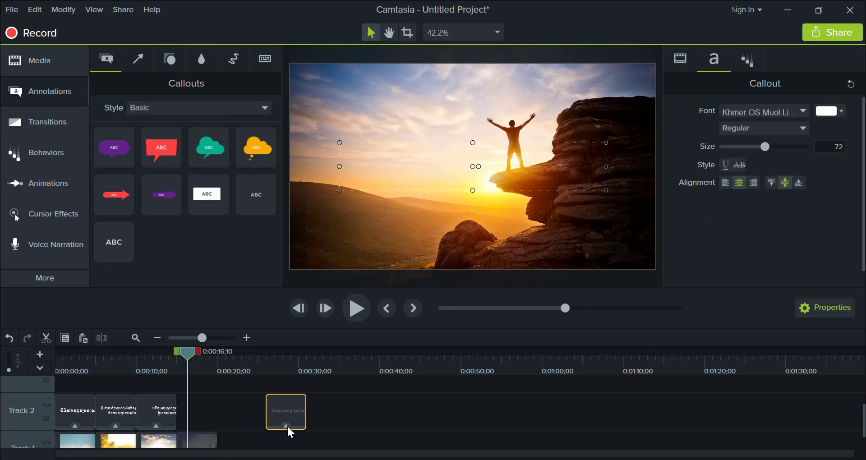
drag(156, 406, 194, 412)
drag(292, 405, 128, 419)
- Preview the swapped captions over the third and fourth images, replaying the third caption to check its reveal
drag(185, 352, 128, 363)
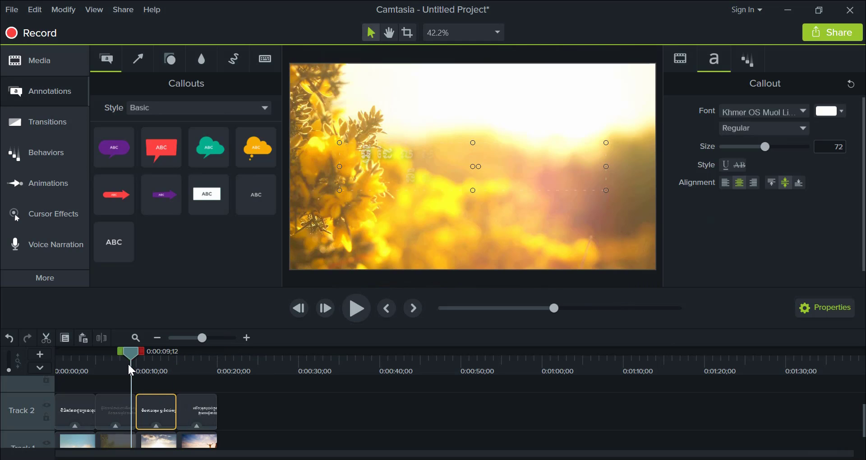
key(space)
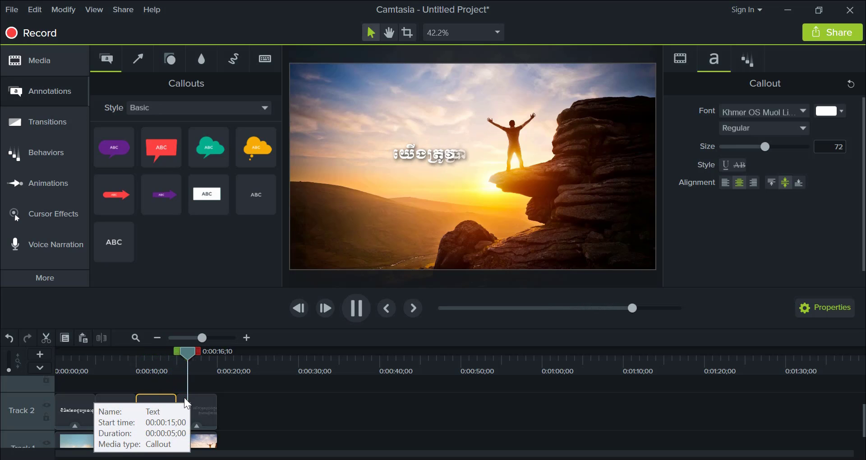
click(146, 362)
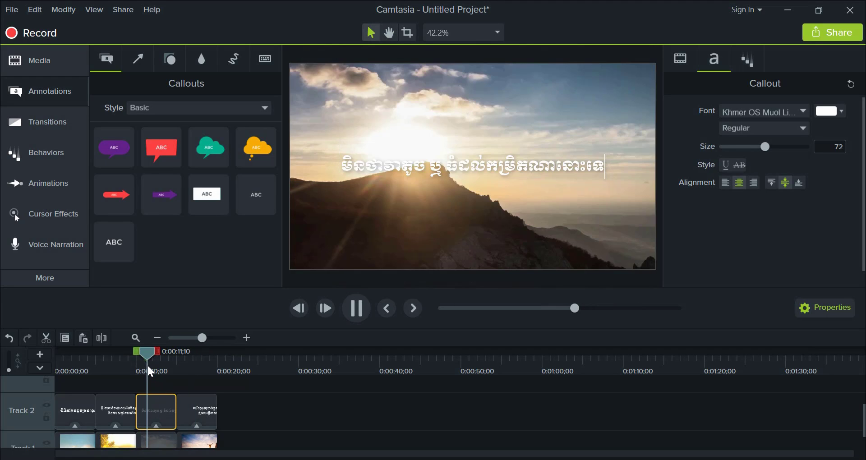
key(space)
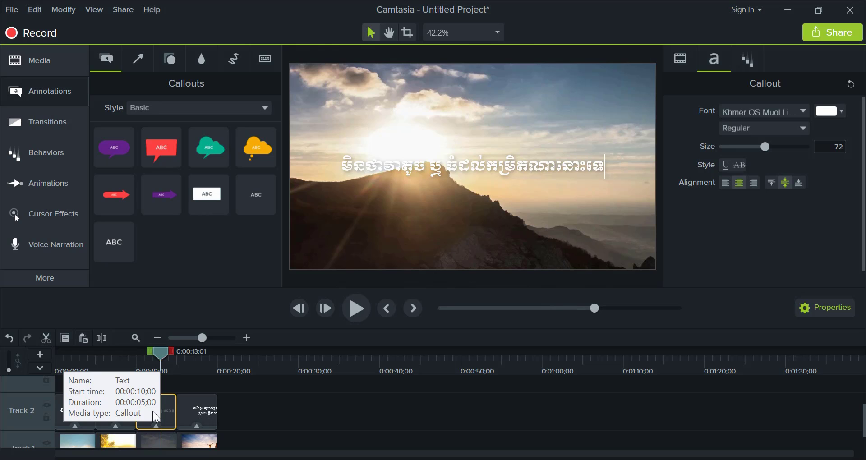
- Delete the third caption and put a copy of the fourth caption in its place at 0:00:10;00 on Track 2
click(54, 191)
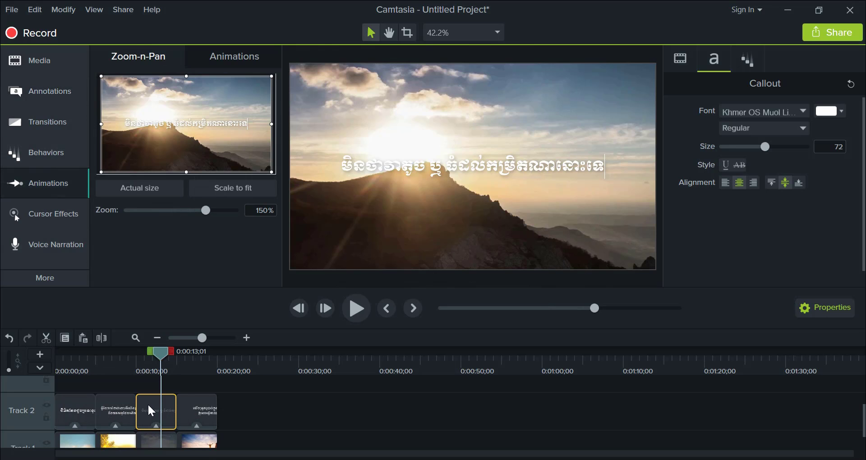
key(Delete)
click(189, 407)
key(ctrl+c)
key(ctrl+v)
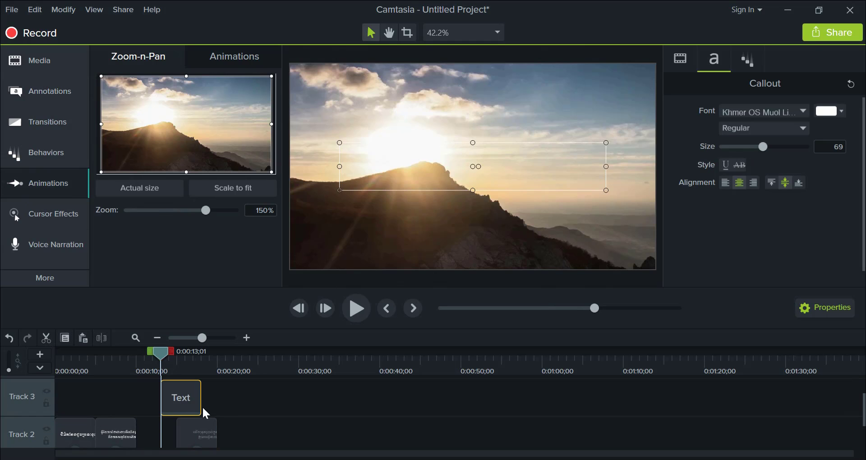
drag(199, 402, 159, 434)
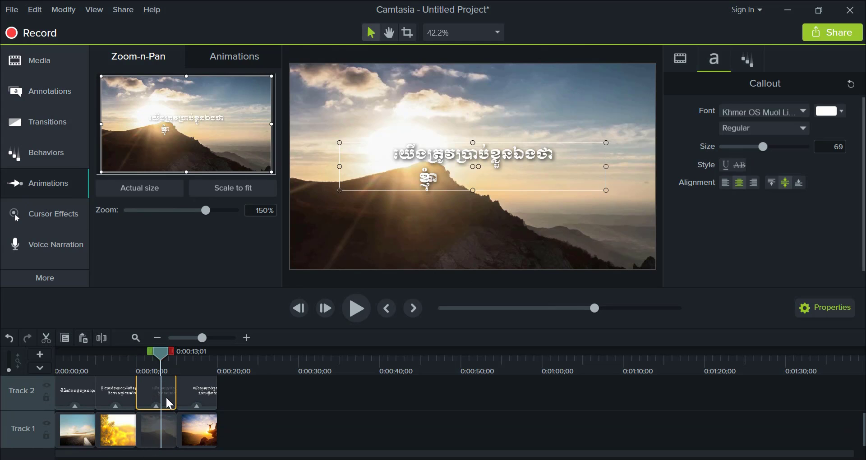
- Replace the copied caption's text over the third image with the third Khmer line from Notepad and finish text editing
key(alt+Tab)
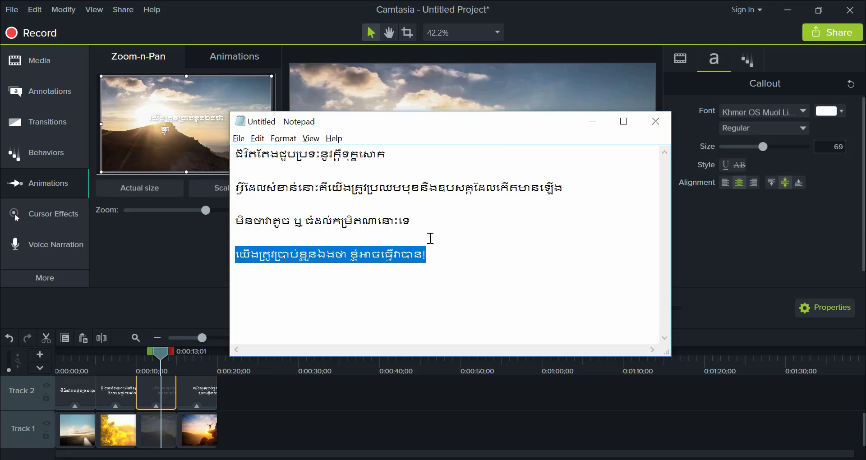
click(237, 235)
drag(415, 220, 224, 221)
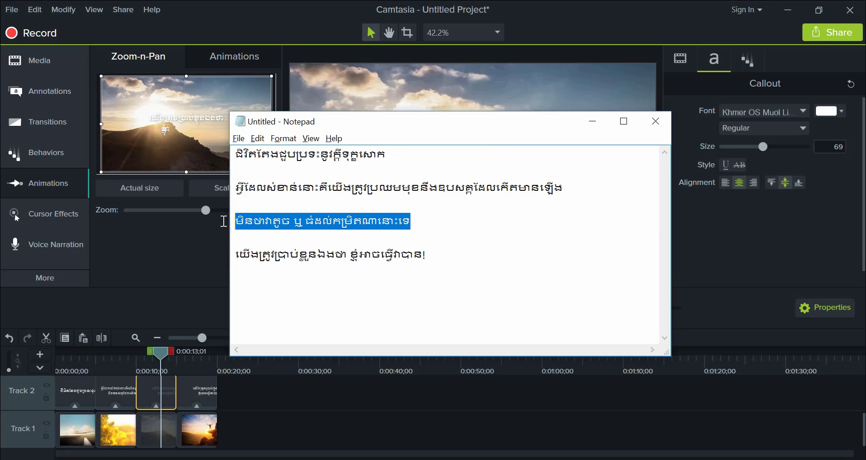
key(ctrl+c)
key(alt+Tab)
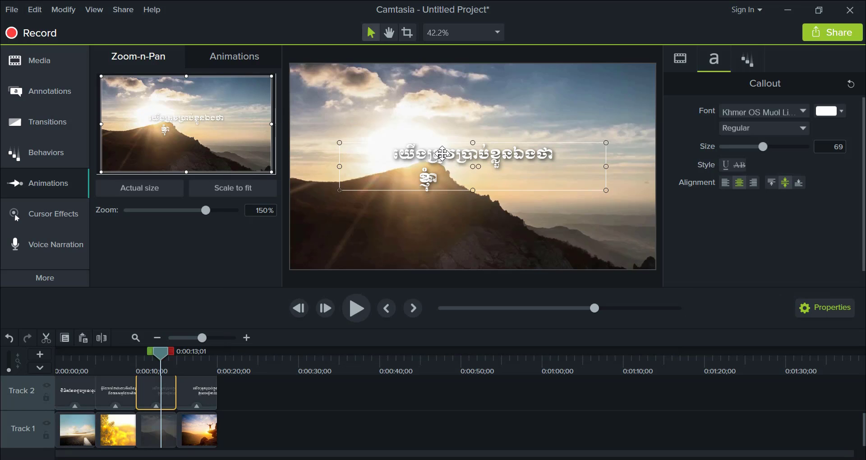
key(ctrl+v)
click(443, 222)
- Preview the reveals of the third and fourth captions through to the end of the slideshow
drag(160, 352, 133, 352)
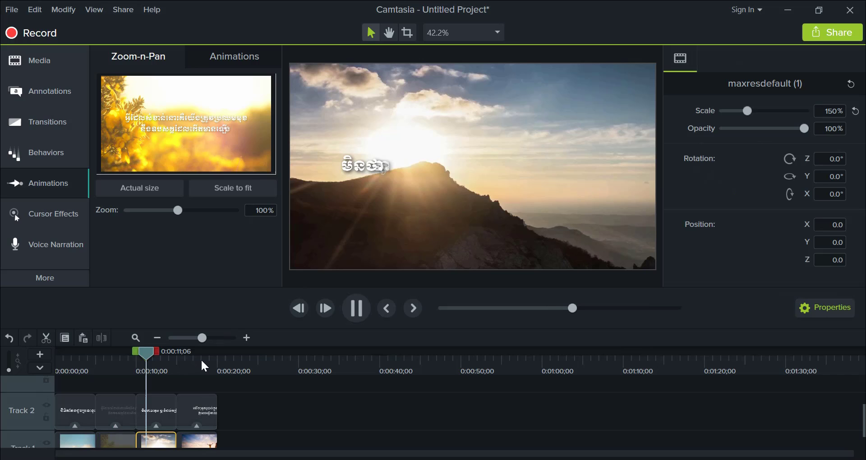
click(171, 356)
key(space)
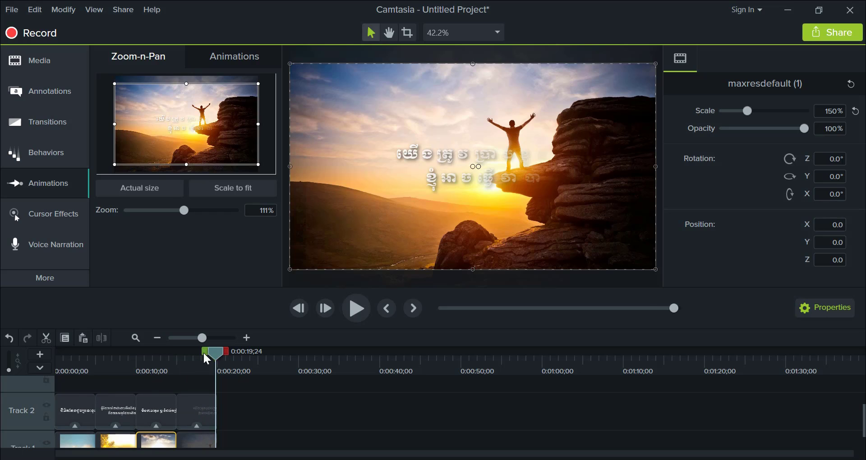
mouse_move(207, 354)
mouse_down()
mouse_move(195, 354)
mouse_move(203, 355)
mouse_up()
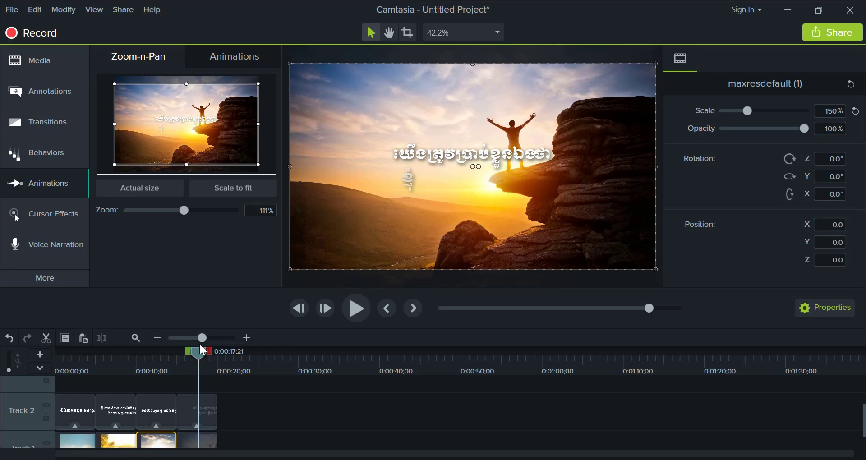
- Dim the first image behind its caption by lowering its opacity to 82%, previewing the caption's legibility during the adjustment
drag(203, 350, 71, 371)
click(414, 221)
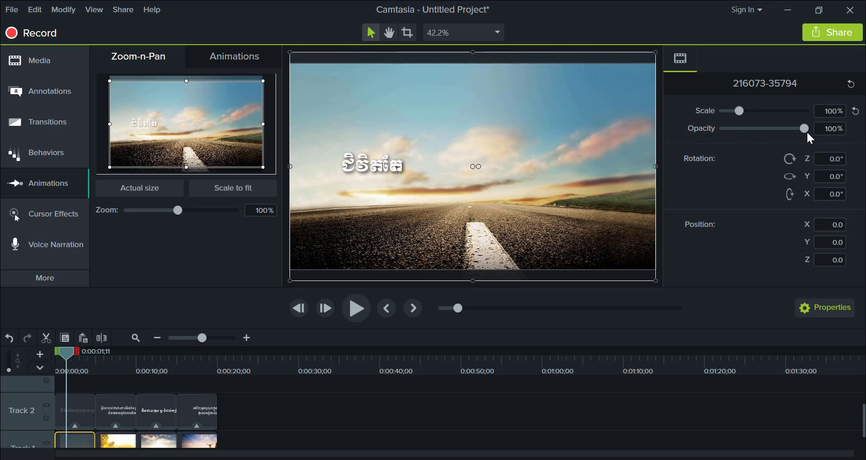
drag(806, 128, 781, 129)
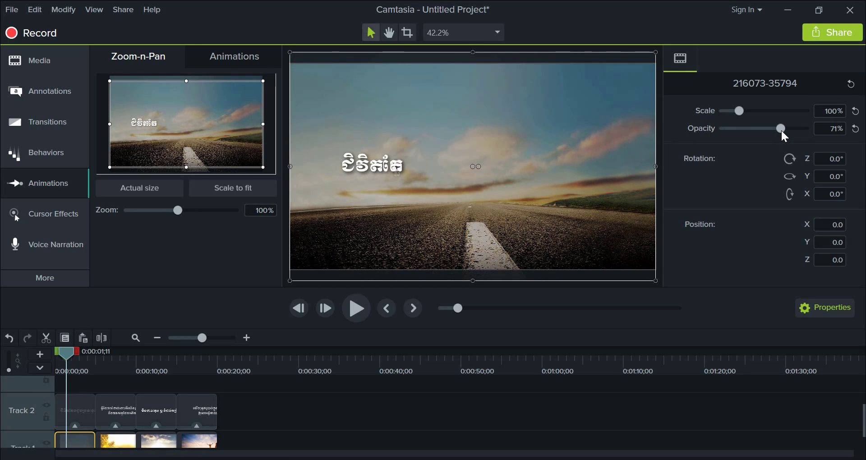
click(66, 351)
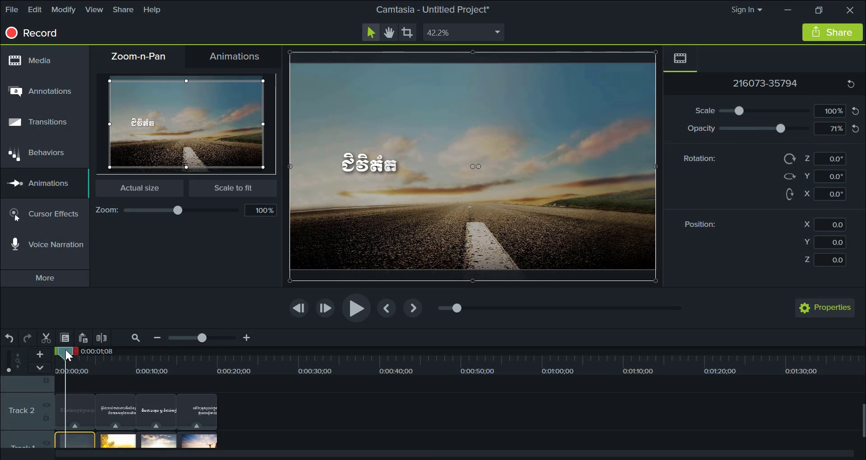
key(space)
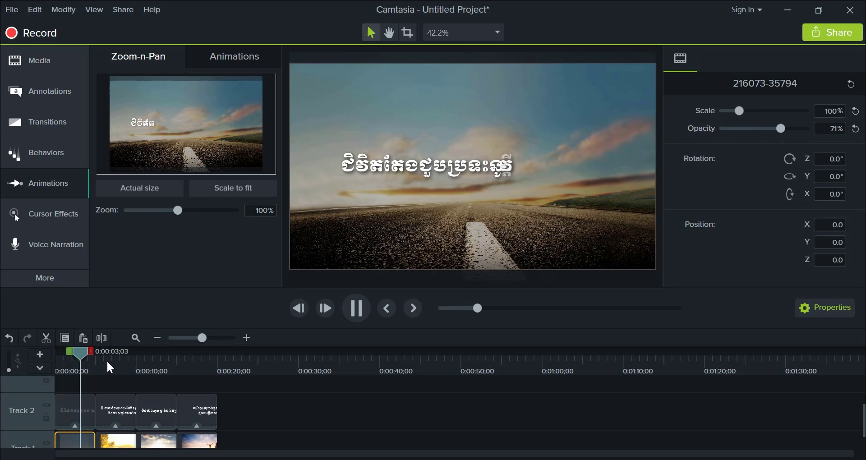
key(space)
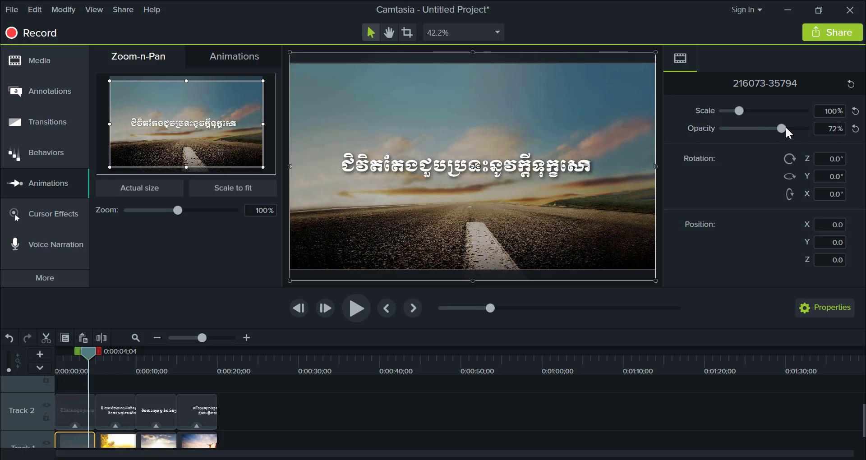
drag(787, 129, 795, 130)
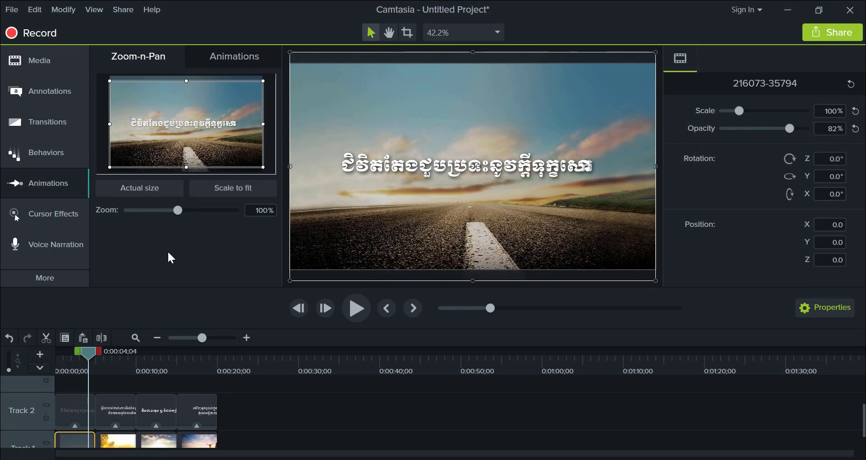
- Preview the first caption's reveal over the dimmed first image from near the start of the timeline
click(67, 358)
key(space)
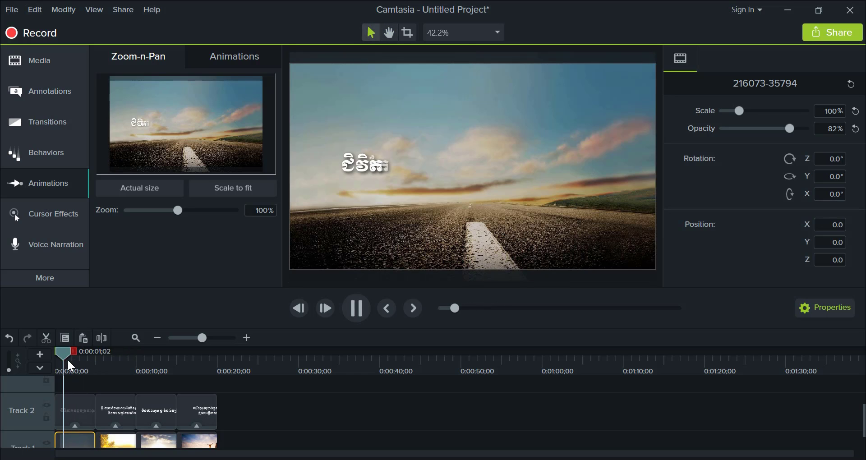
key(space)
- Dim the second image, the yellow flowers, by setting its opacity to 82%
click(118, 435)
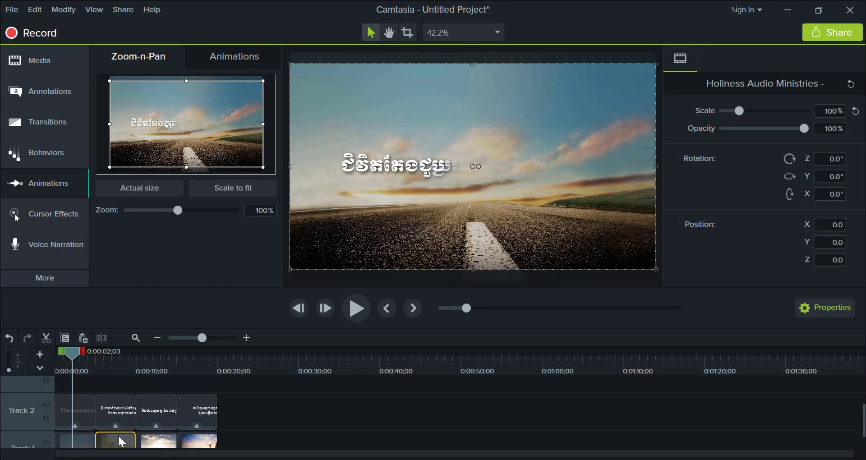
scroll(158, 381, down, 1)
double_click(119, 427)
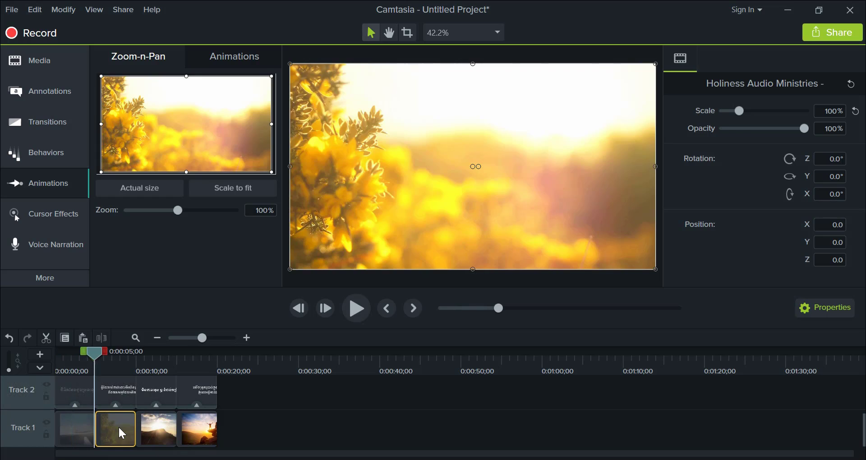
click(411, 189)
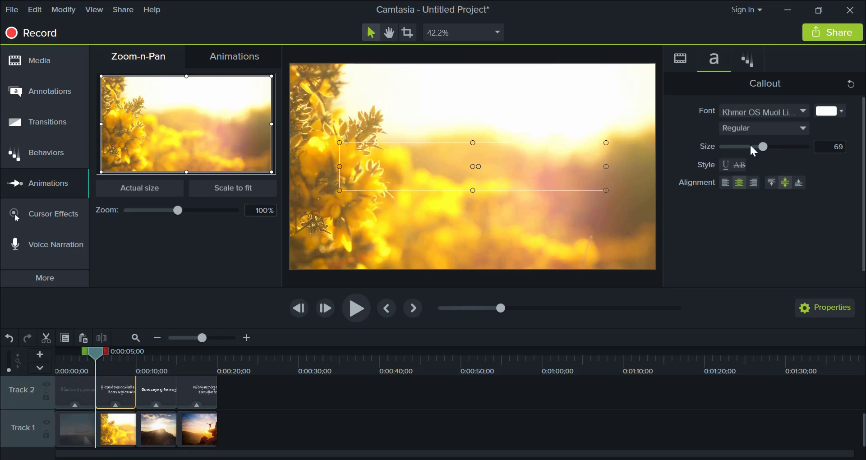
click(566, 208)
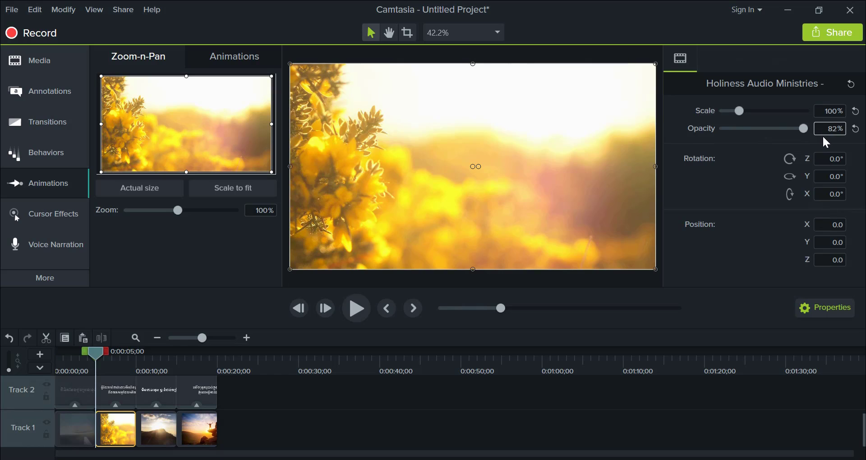
key(Return)
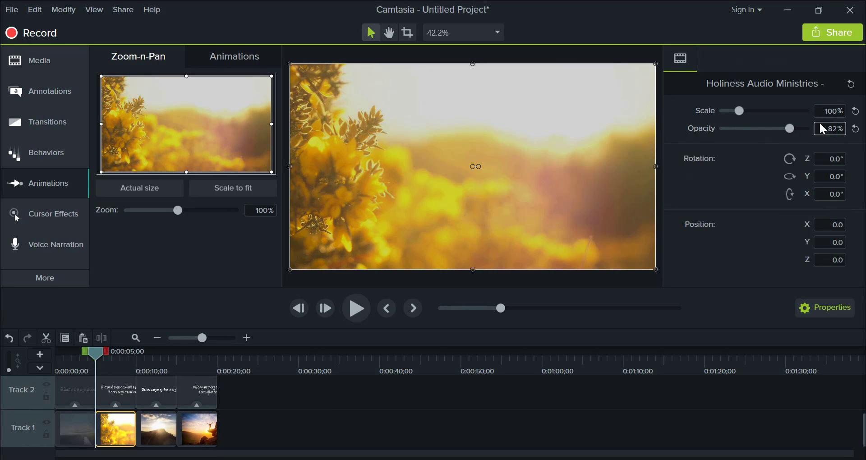
- Dim the third image, the sun over the mountain, by setting its opacity to 82%
click(171, 444)
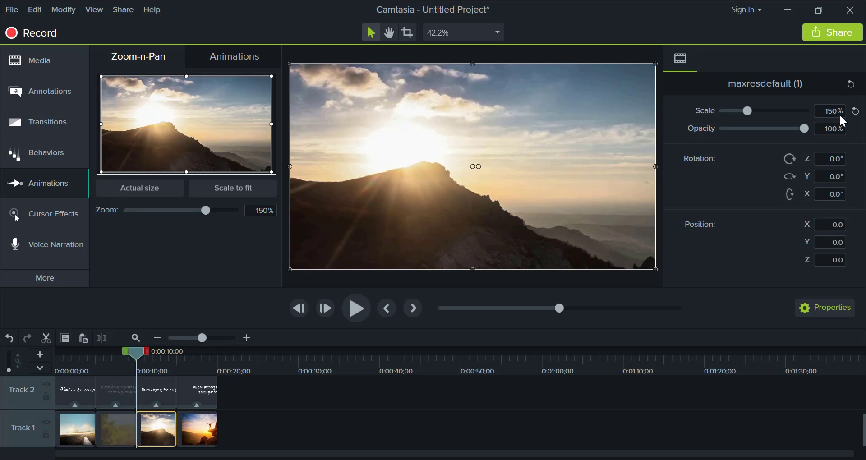
click(844, 128)
text(82)
key(Return)
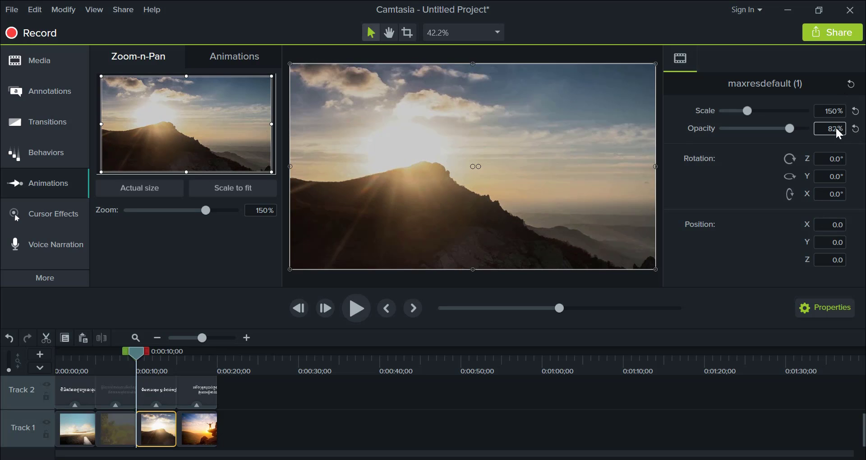
- Dim the fourth image, the figure on the cliff, by setting its opacity to 82%
click(199, 429)
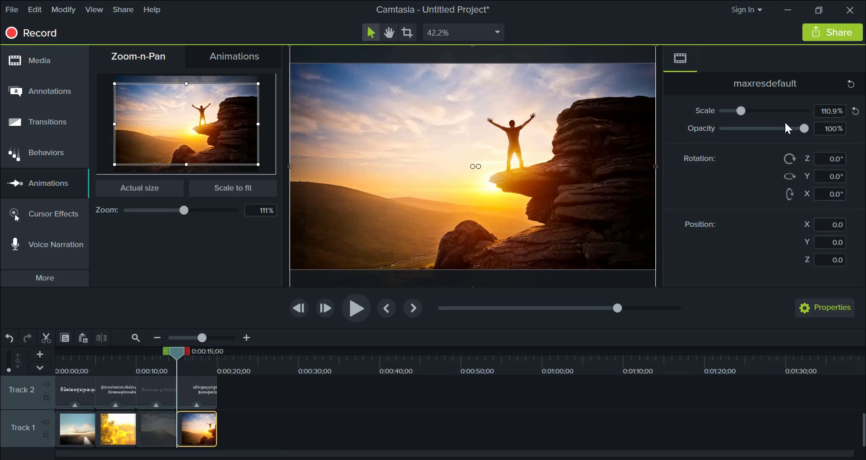
click(829, 130)
key(Return)
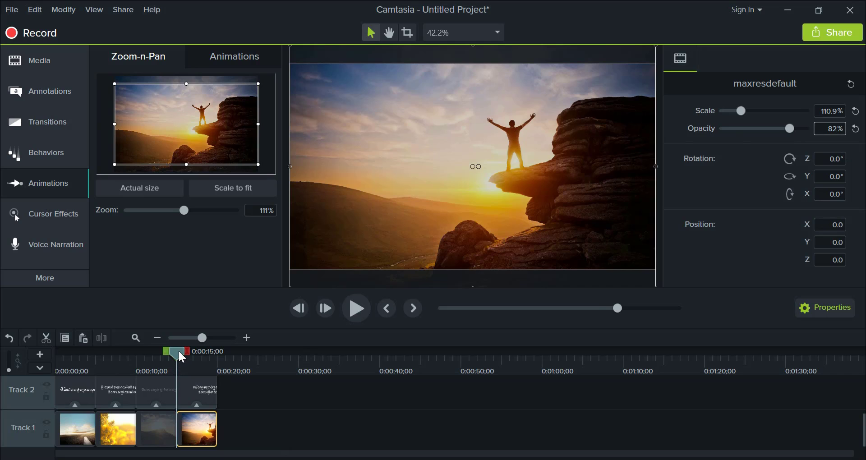
- Preview the whole slideshow from the beginning to check the captions over the dimmed images
drag(177, 351, 29, 367)
key(space)
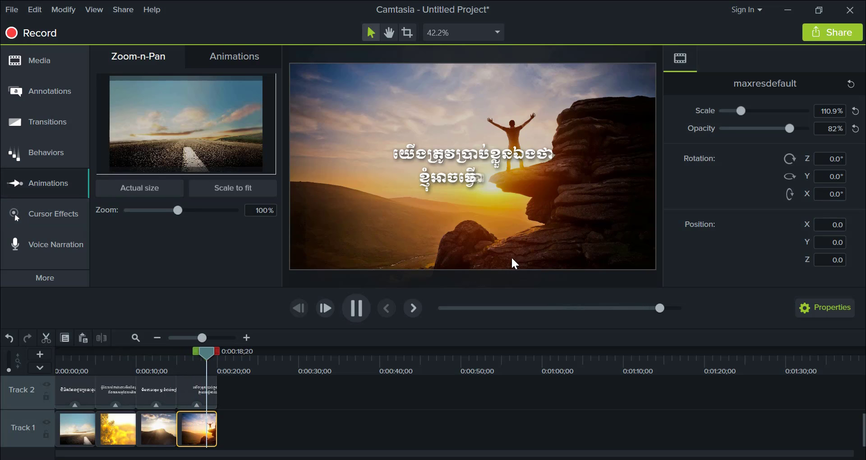
key(space)
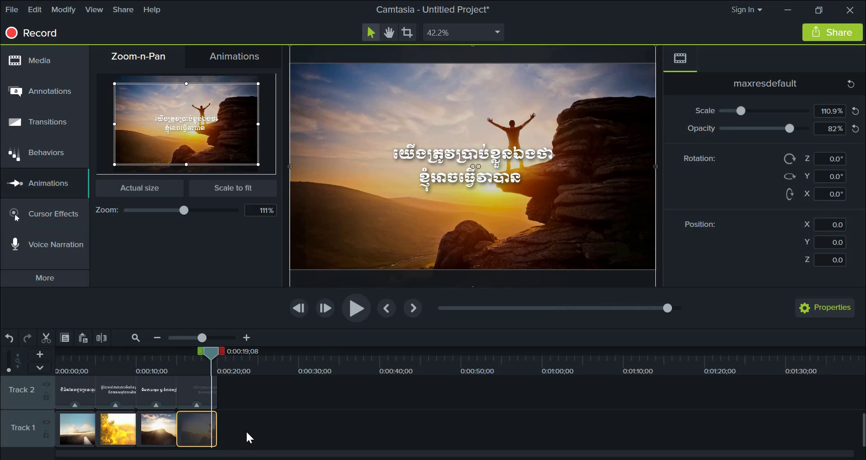
- Try to lengthen all images and captions together by stretching the end of the last image, and undo it
drag(243, 435, 82, 401)
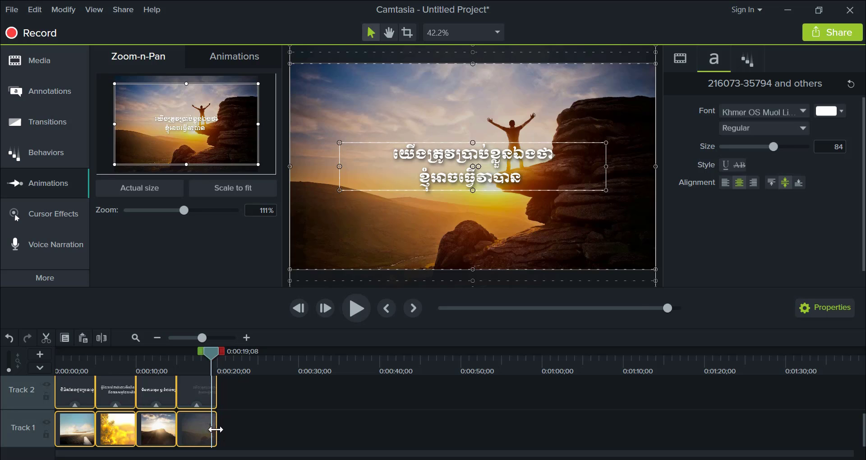
drag(217, 431, 249, 441)
key(ctrl+z)
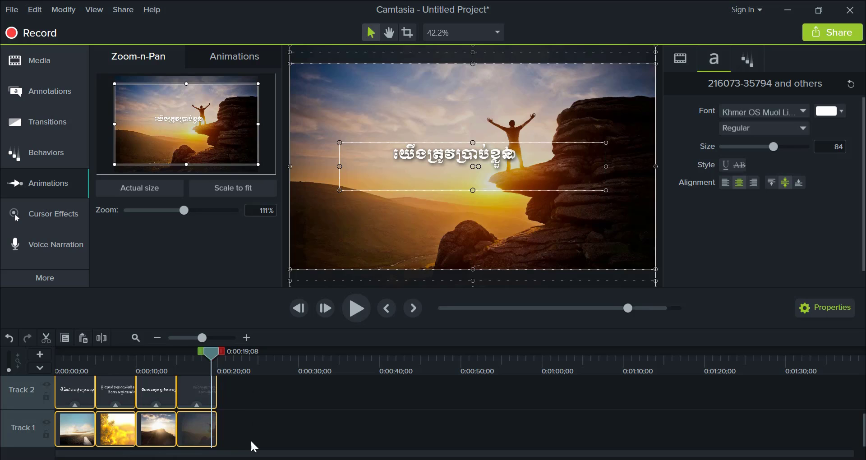
- Try to set the duration of all selected images and captions to 8 seconds
right_click(199, 442)
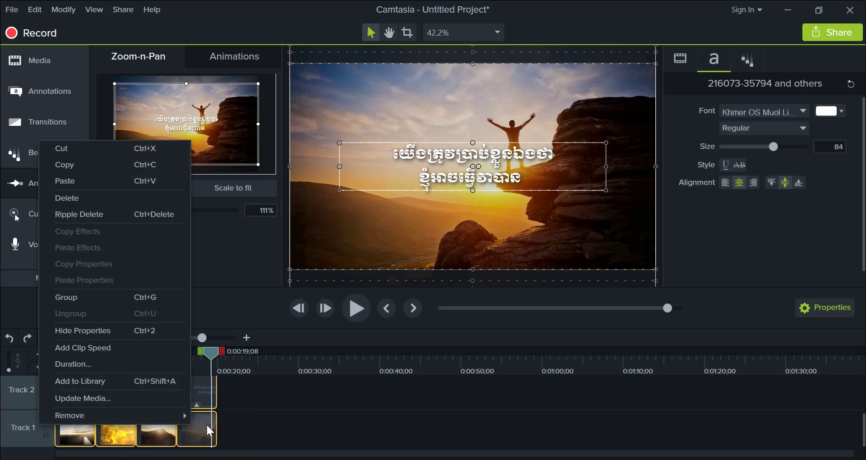
click(91, 363)
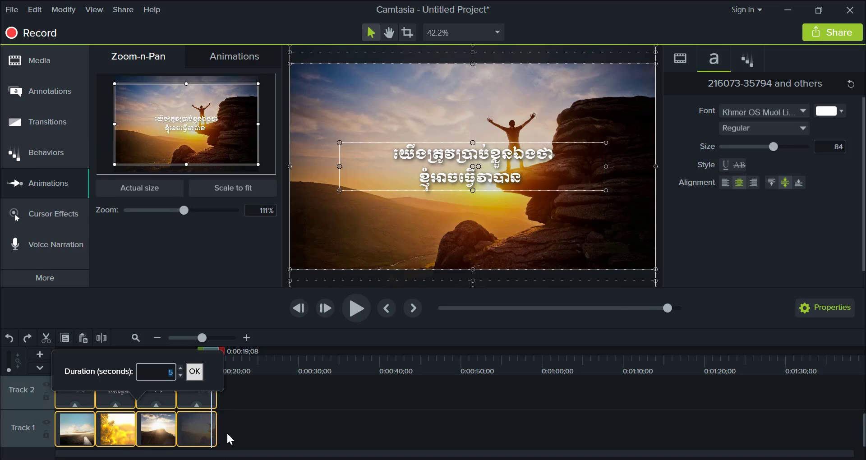
click(180, 368)
click(169, 376)
text(8)
click(227, 429)
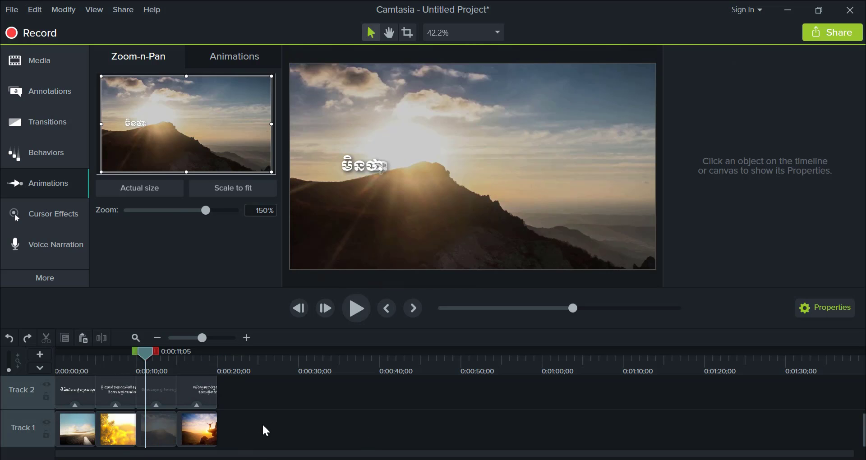
- Select all images and captions on both tracks again, confirm a duration of 5 seconds, and clear the selection
drag(266, 434, 57, 379)
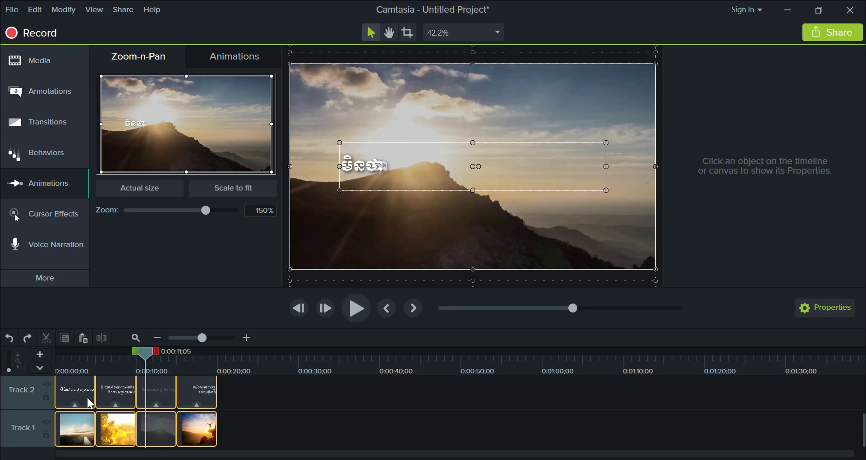
right_click(118, 417)
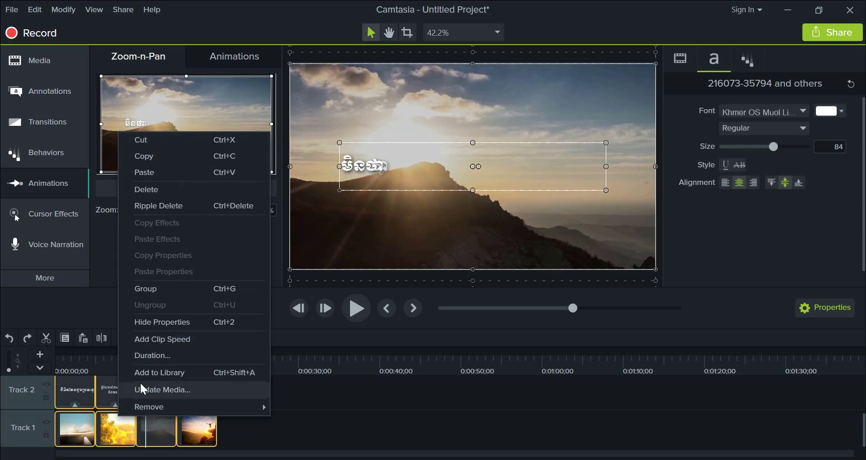
click(153, 356)
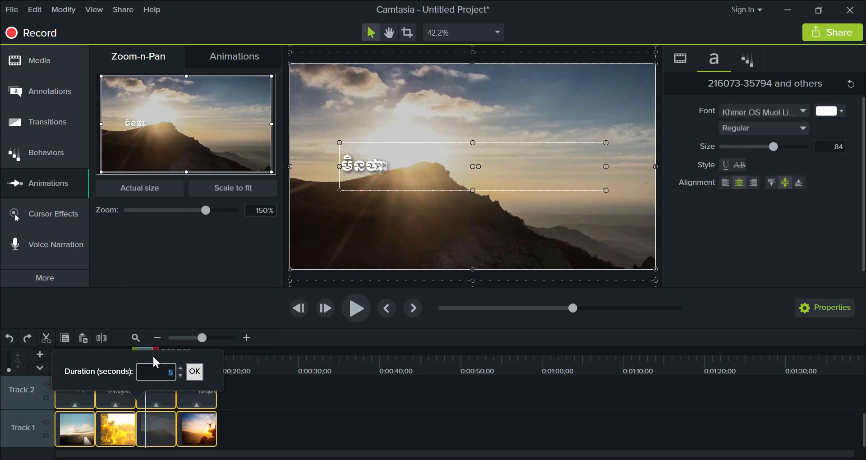
click(197, 375)
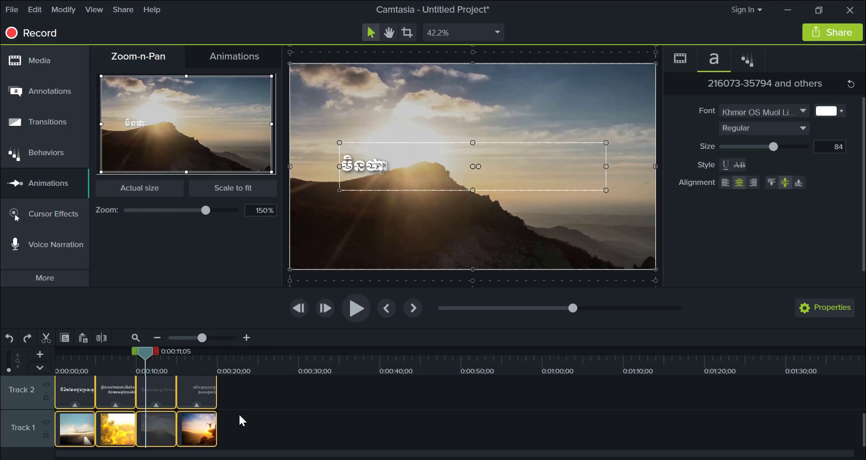
click(254, 432)
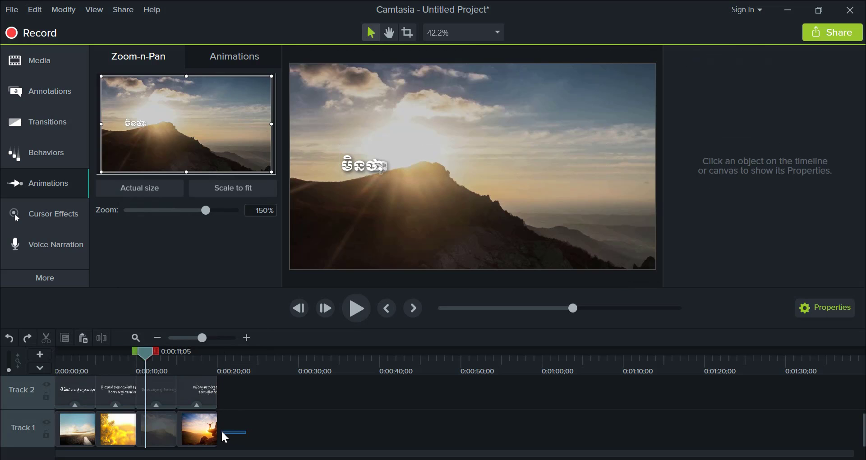
- Shift the last three images with their captions to start at the playhead, 0:00:11;05, leaving a gap behind the first slide
drag(217, 437, 102, 400)
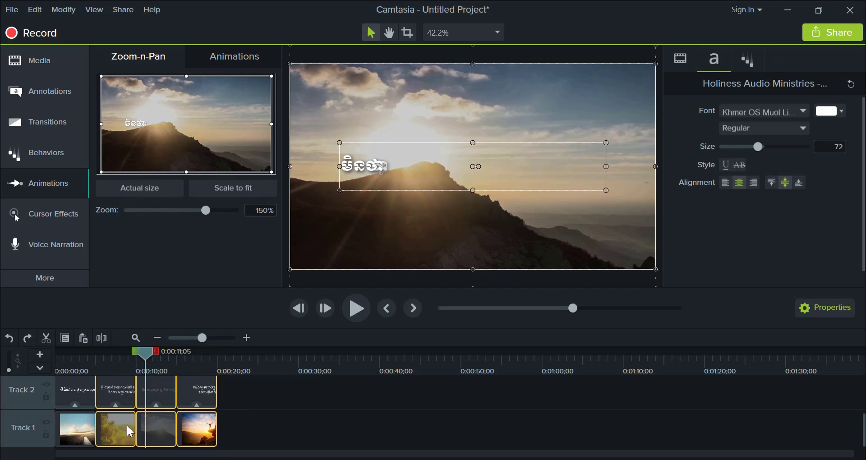
drag(120, 434, 174, 433)
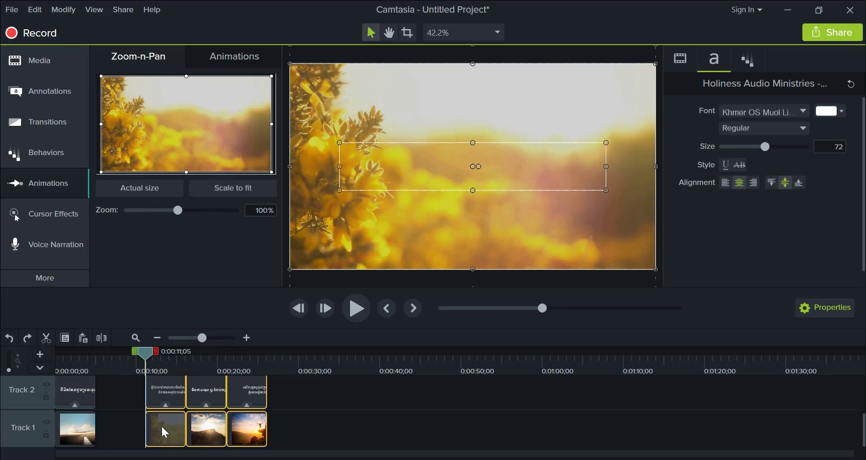
click(113, 433)
- Set the duration of the first image and its caption to 8 seconds, and undo the change
drag(108, 436, 79, 408)
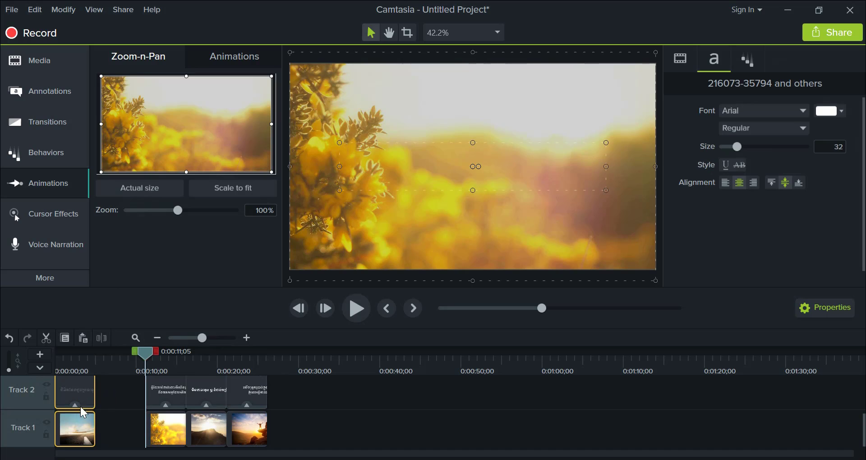
right_click(87, 423)
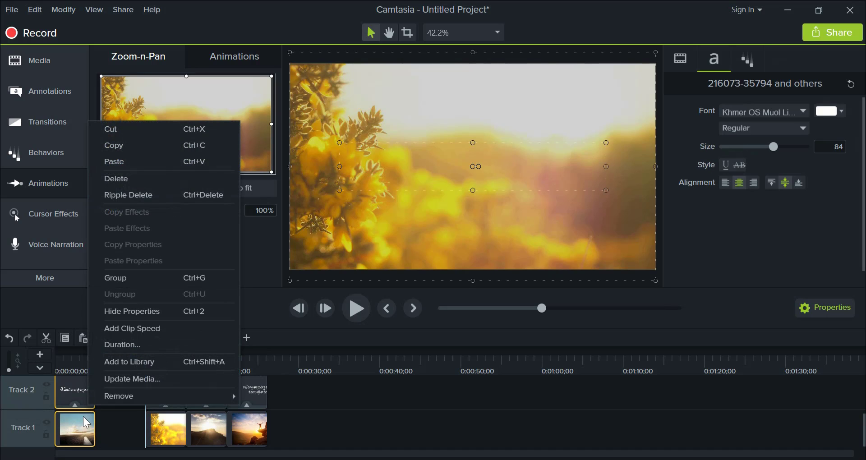
click(123, 345)
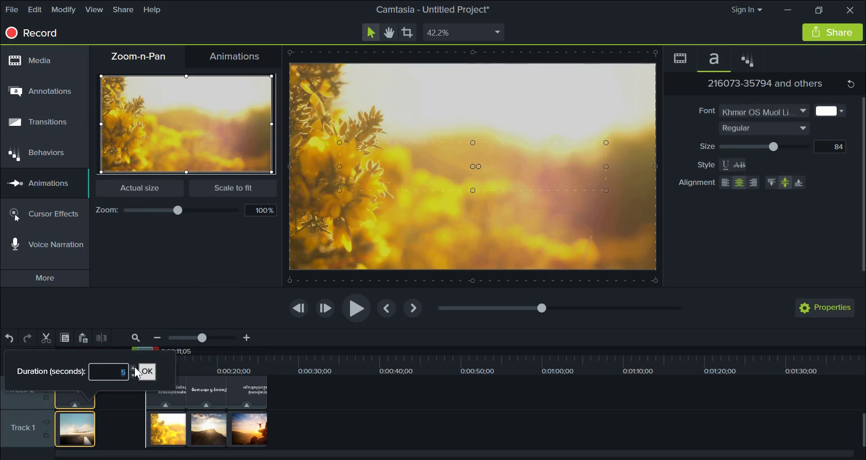
text(8)
click(147, 372)
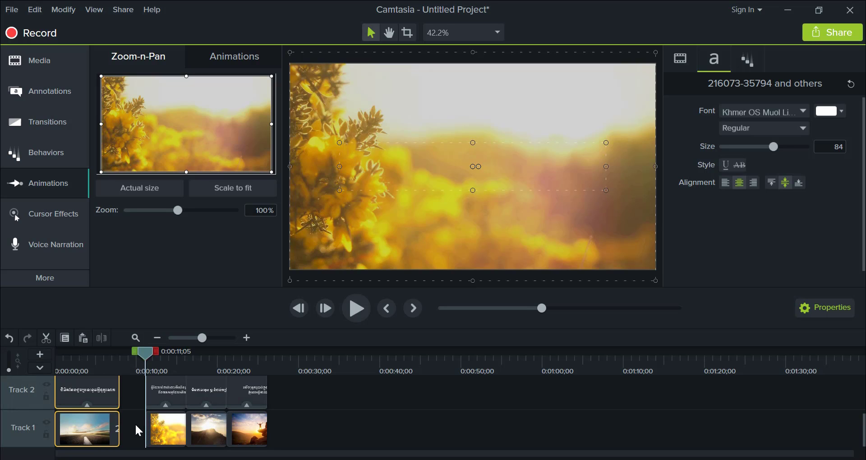
key(ctrl+z)
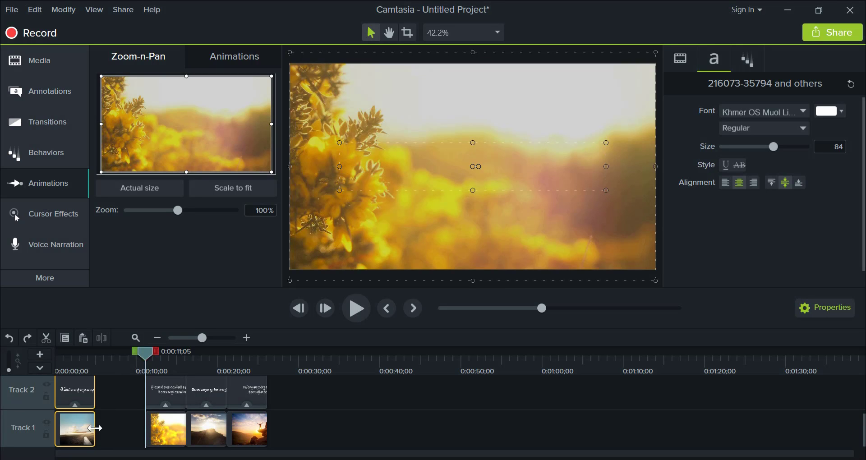
- Stretch the first image and its caption partway into the gap, undo this and the slide shift, and reselect the last three slides
click(117, 446)
mouse_move(112, 440)
mouse_down()
mouse_move(81, 406)
mouse_move(97, 425)
mouse_move(126, 427)
mouse_move(98, 425)
mouse_move(107, 428)
mouse_up()
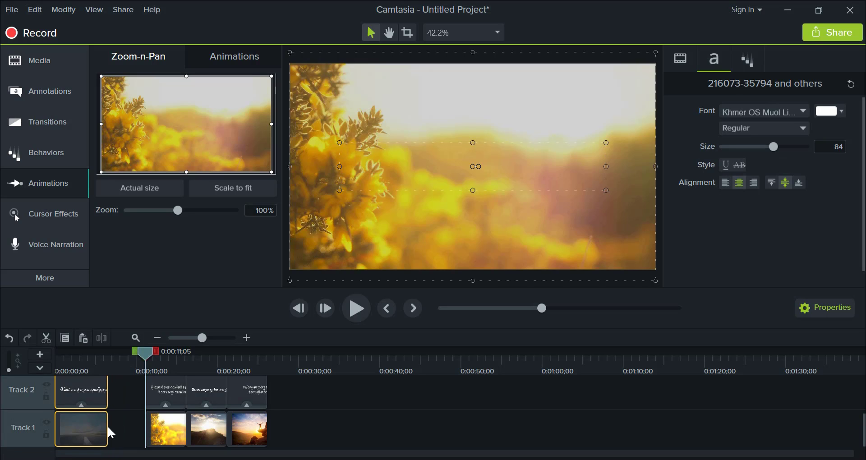
key(ctrl+z)
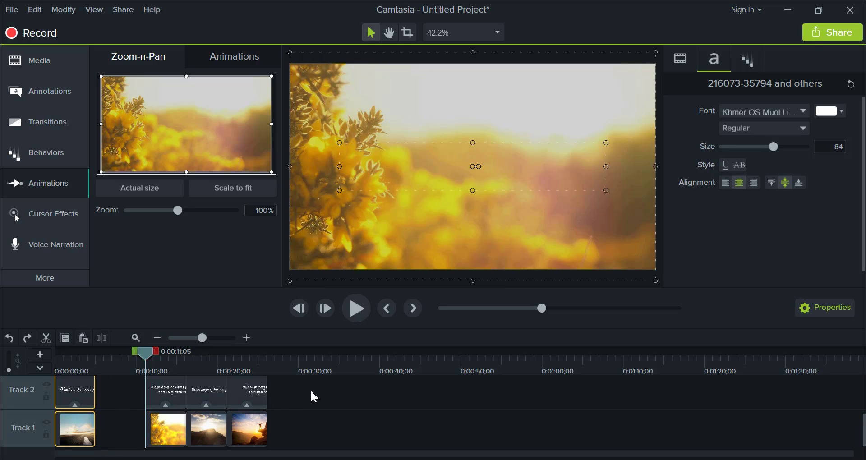
drag(314, 397, 124, 433)
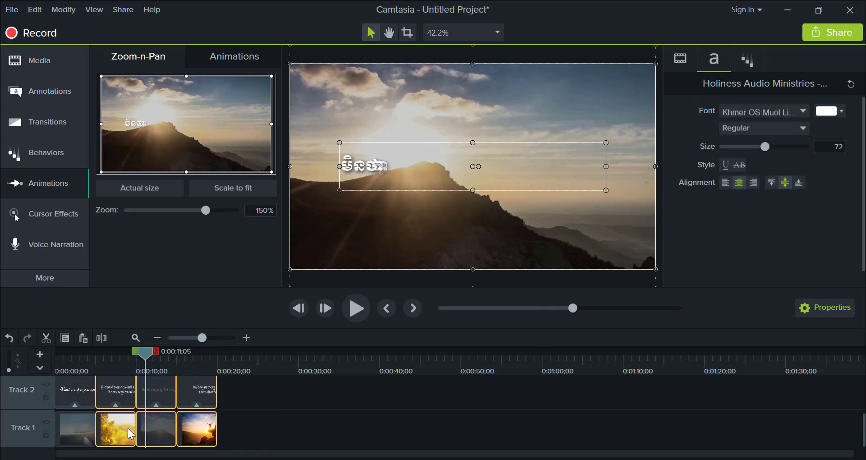
- Preview the end of the first slide up to the start of the second and inspect the timeline tracks
drag(146, 358, 86, 359)
key(space)
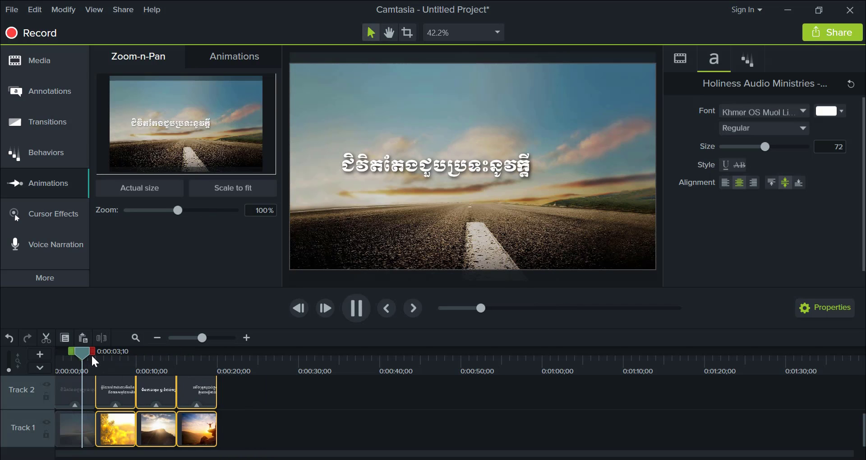
click(155, 392)
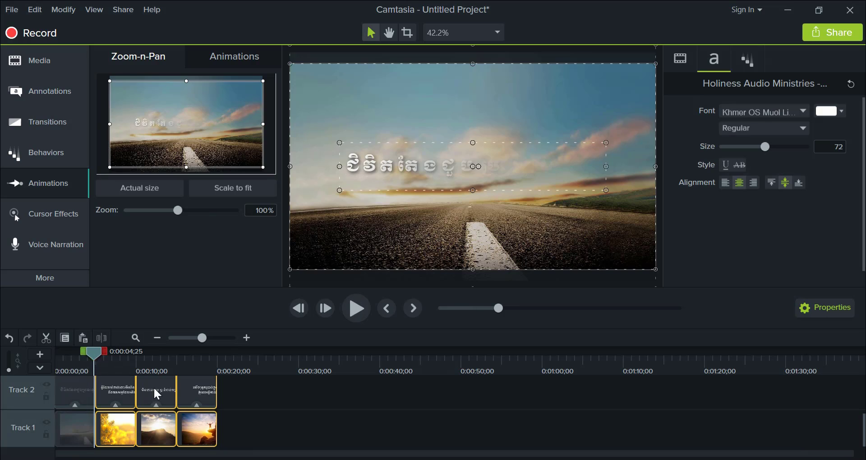
scroll(179, 417, up, 1)
scroll(175, 414, up, 1)
scroll(175, 418, down, 2)
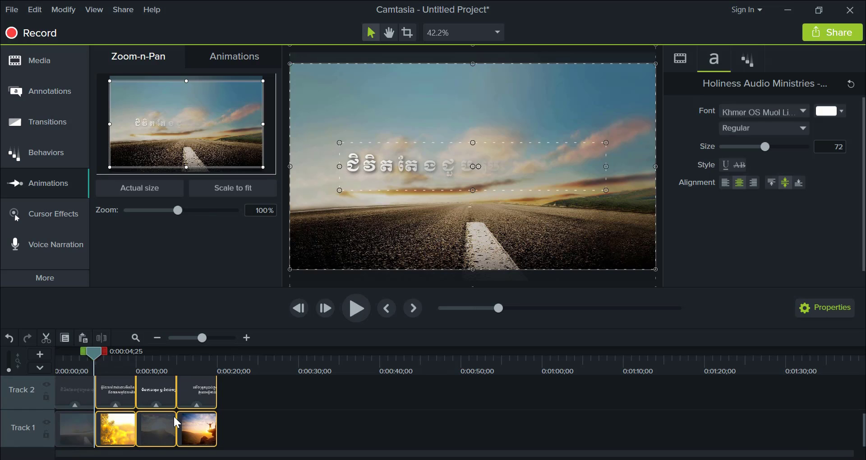
scroll(174, 418, up, 1)
scroll(176, 418, down, 1)
scroll(180, 418, up, 1)
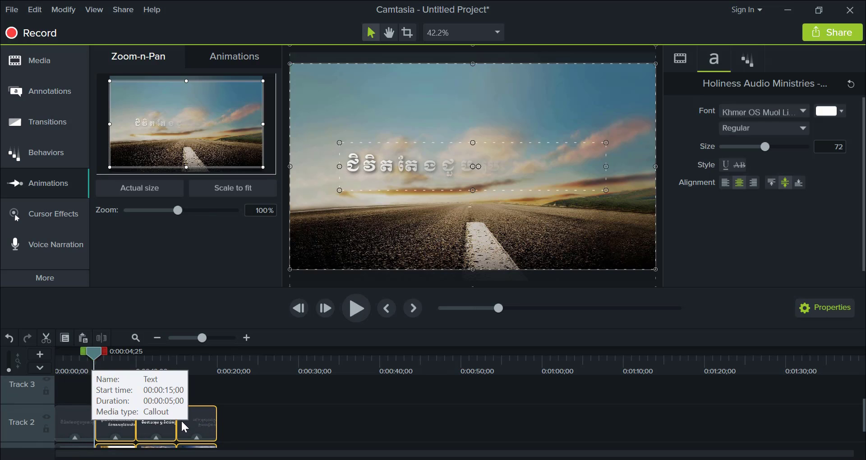
click(249, 430)
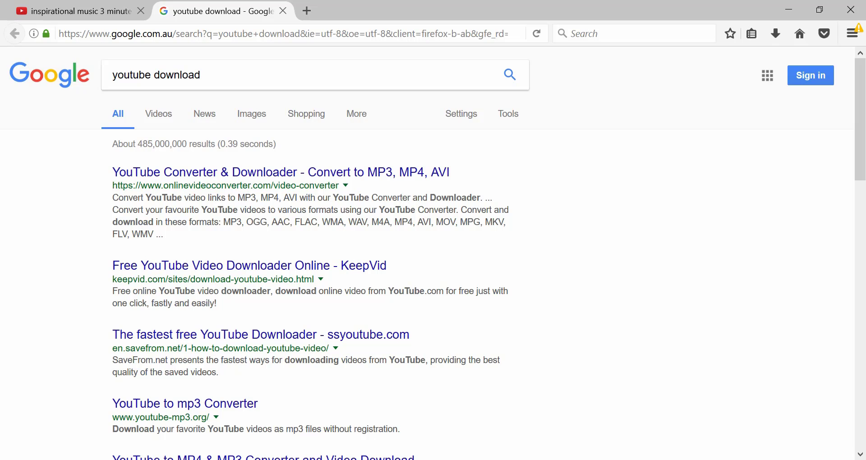
- In Firefox, browse the YouTube results for "inspirational music 3 minutes" and open "Relax 3 Minutes - Sunrise and Epic Music"
click(105, 7)
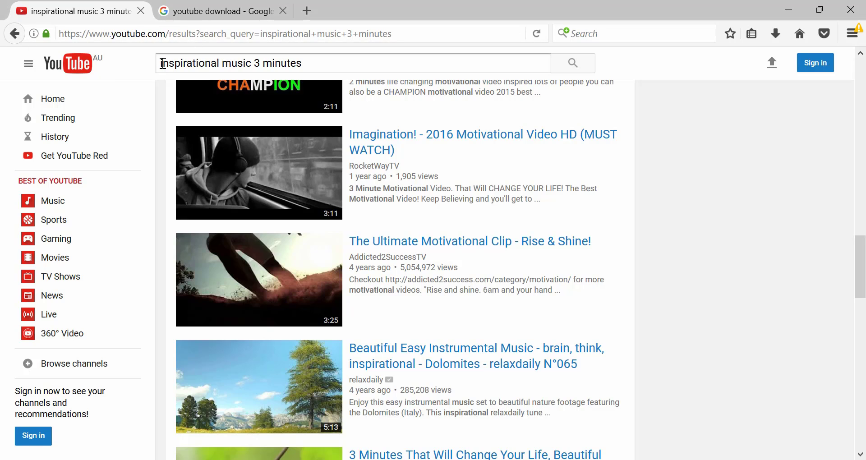
drag(159, 63, 295, 66)
click(248, 61)
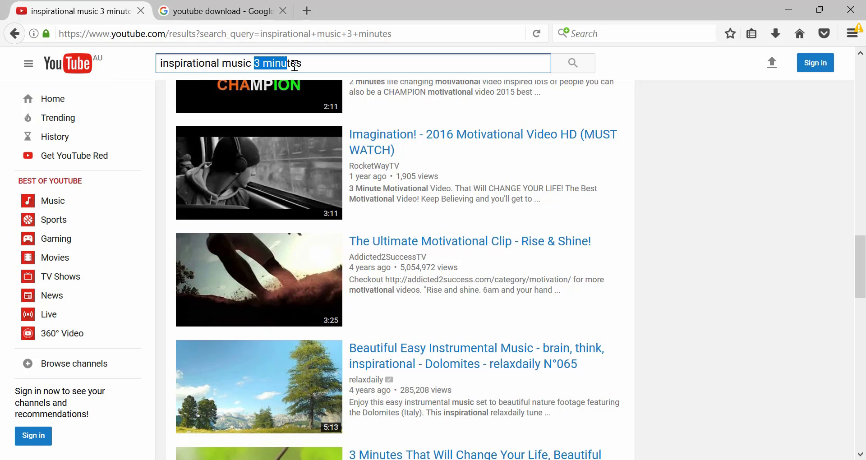
click(323, 62)
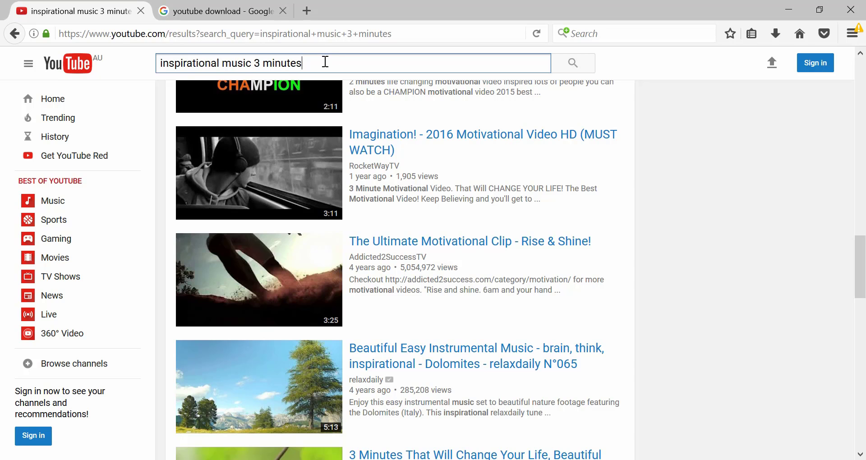
scroll(290, 225, up, 15)
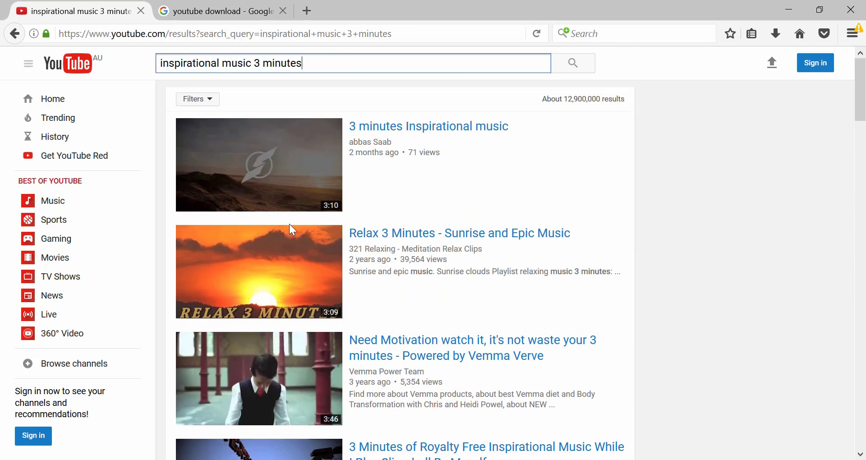
scroll(290, 225, down, 3)
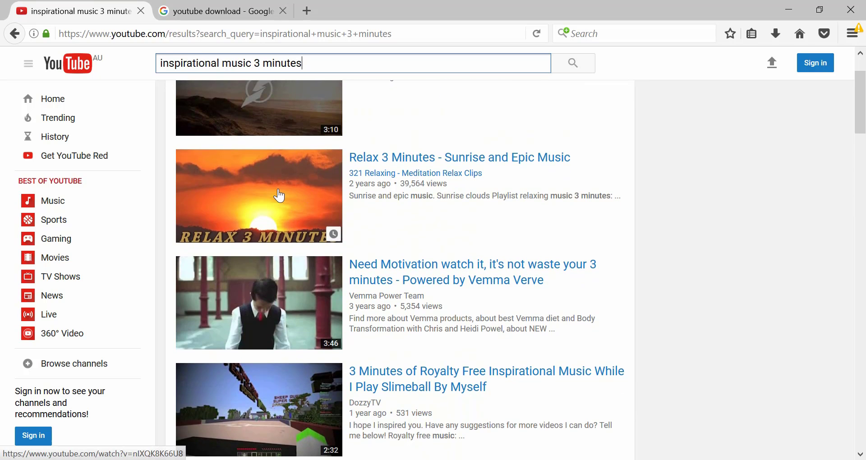
click(255, 207)
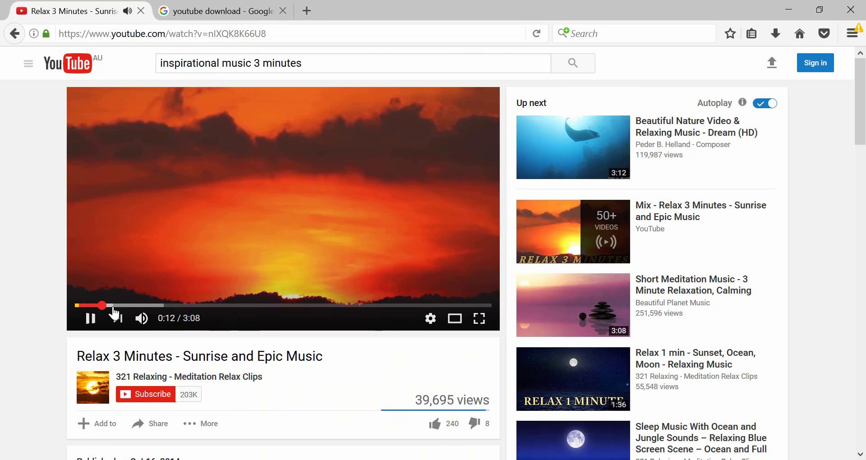
- Skip slightly ahead in the sunrise music video, pause it at 0:20 and copy its video URL
click(113, 306)
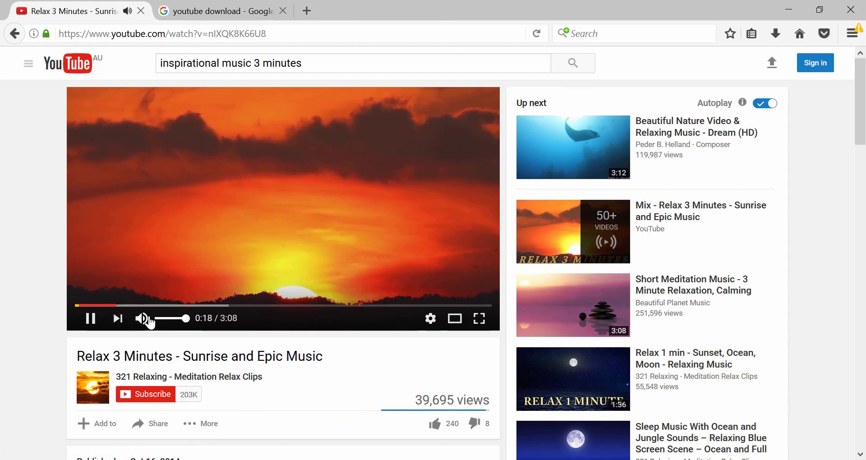
click(158, 222)
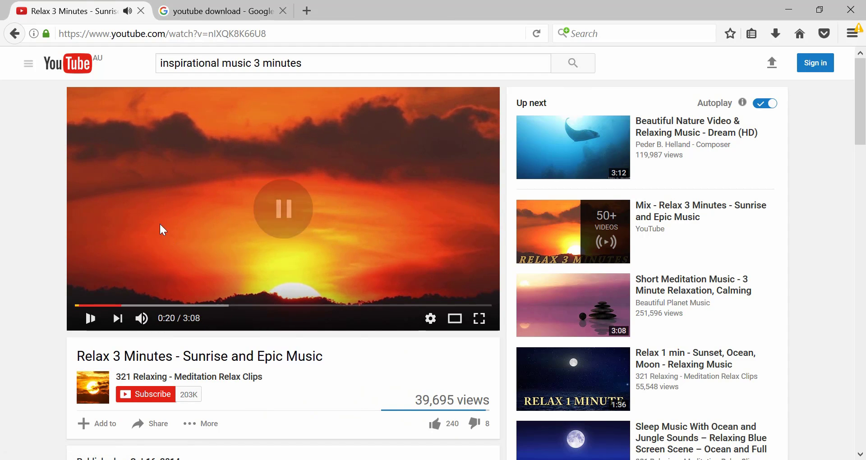
right_click(181, 143)
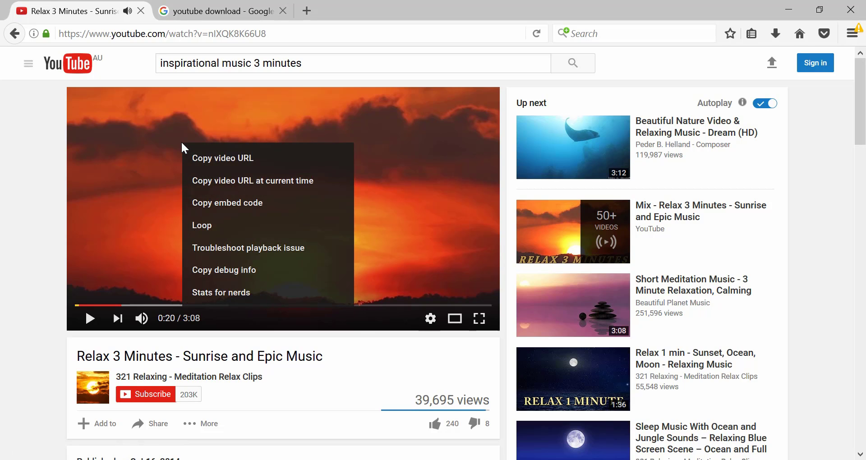
click(216, 156)
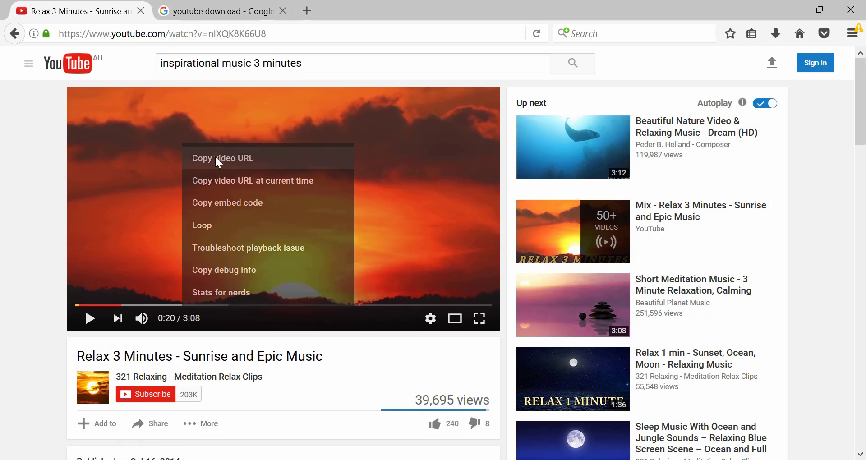
- Open the onlinevideoconverter.com video converter from the "youtube download" Google results and paste in the copied video URL
click(213, 7)
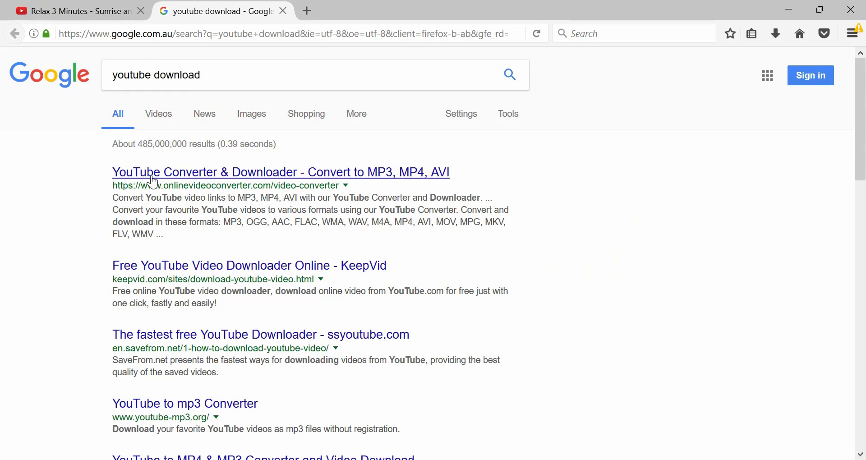
click(184, 174)
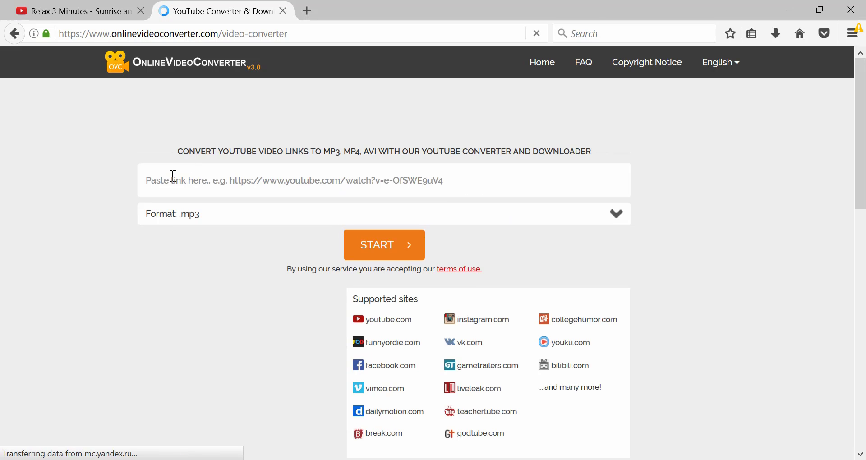
right_click(170, 180)
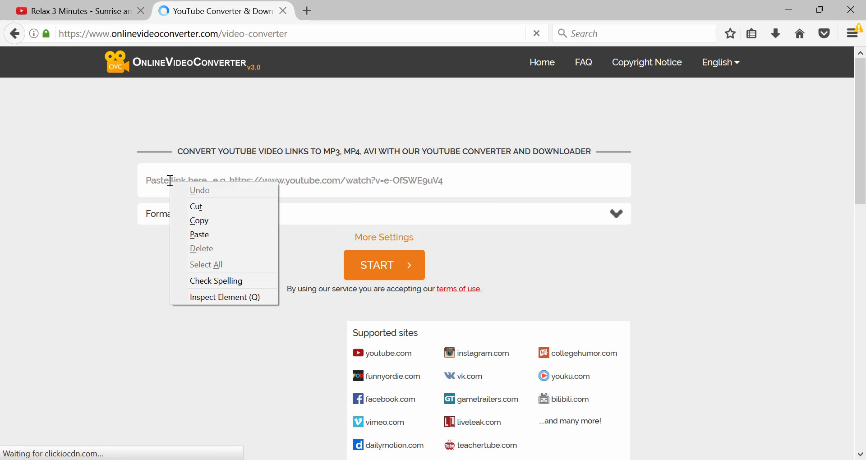
click(202, 234)
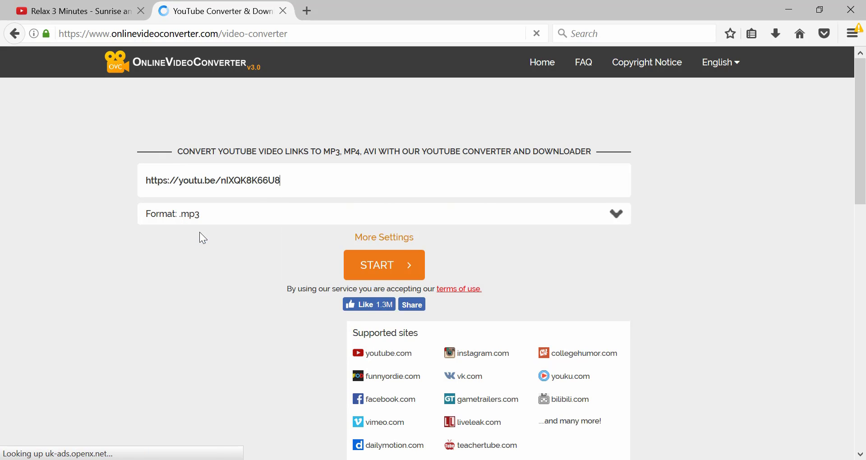
- Choose .mp3 as the audio format and start the conversion
click(179, 225)
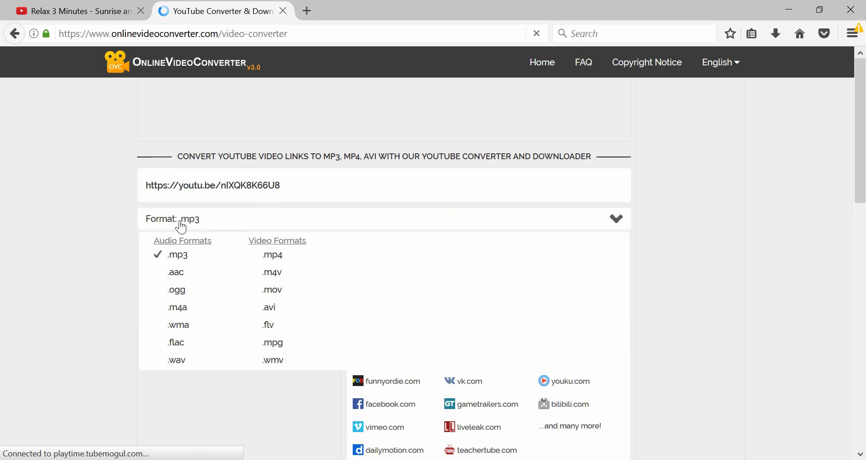
click(179, 258)
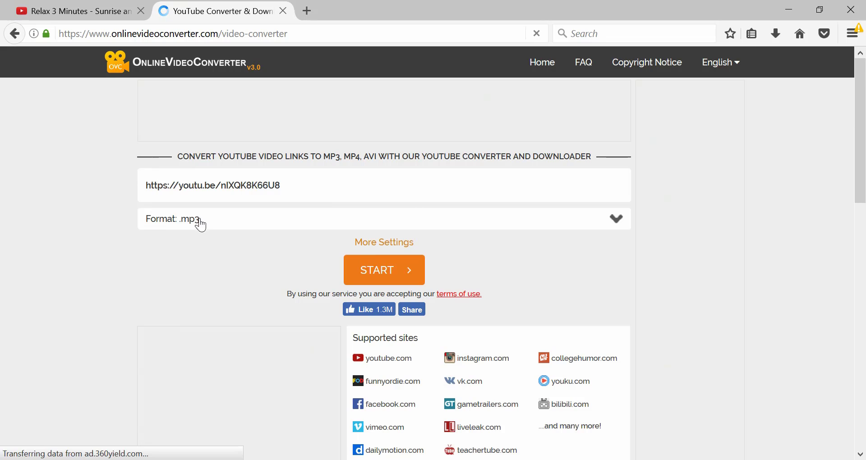
click(398, 276)
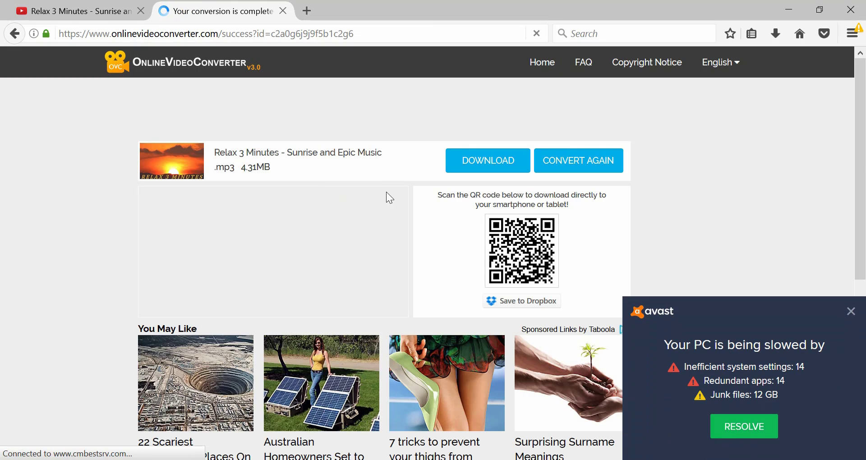
- Download the converted MP3 with the Save File option, dismiss the Avast notification and close the converter page
click(481, 168)
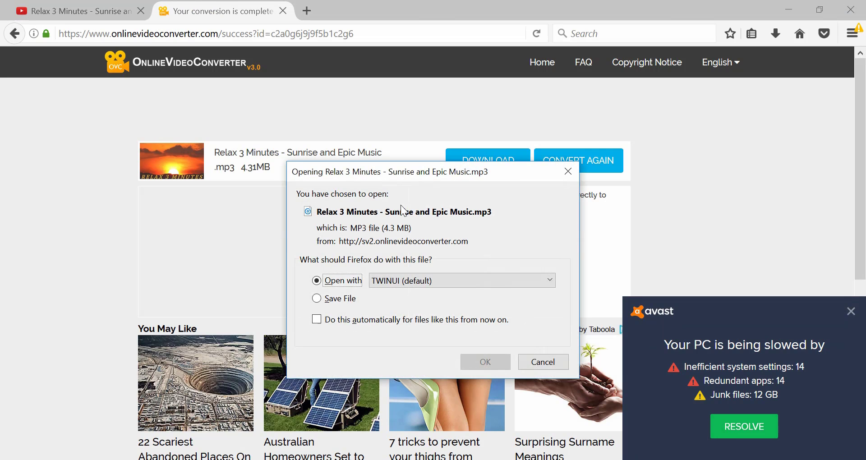
click(318, 299)
click(487, 367)
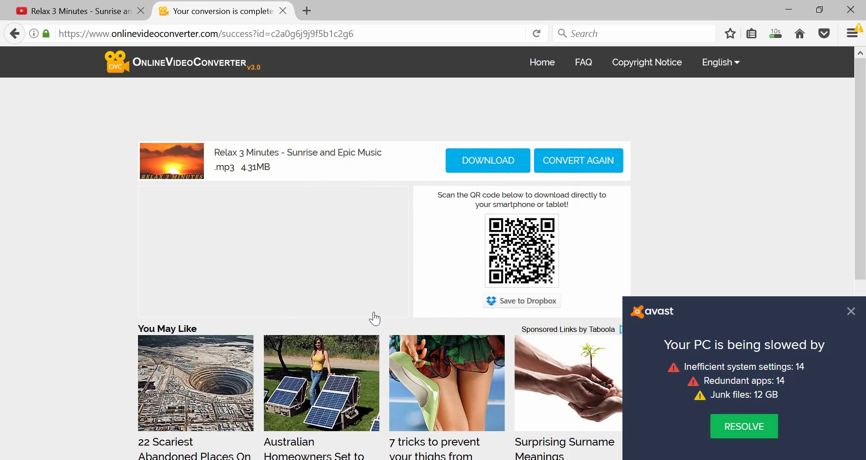
click(851, 312)
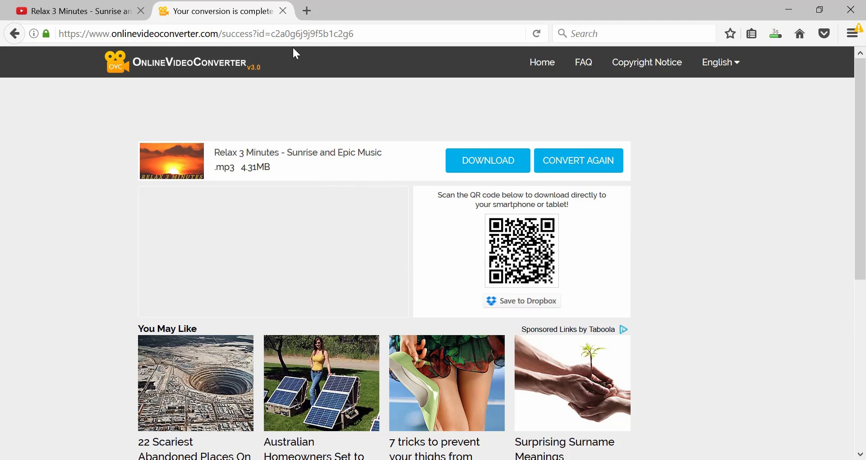
click(283, 12)
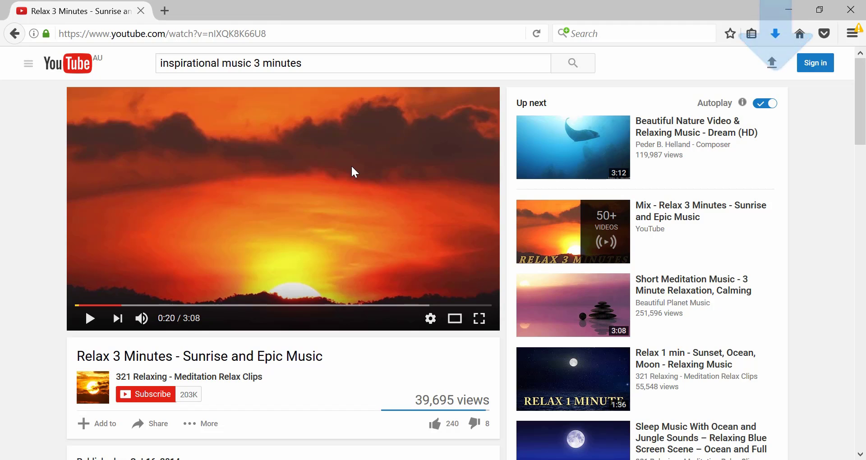
- Locate "Relax 3 Minutes - Sunrise and Epic Music.mp3" in the Downloads folder and copy it into New folder beside the four slide images
click(351, 165)
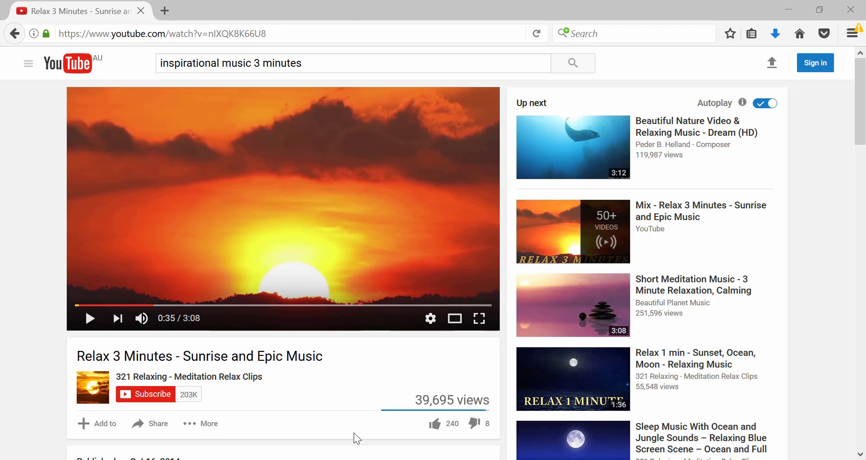
click(782, 38)
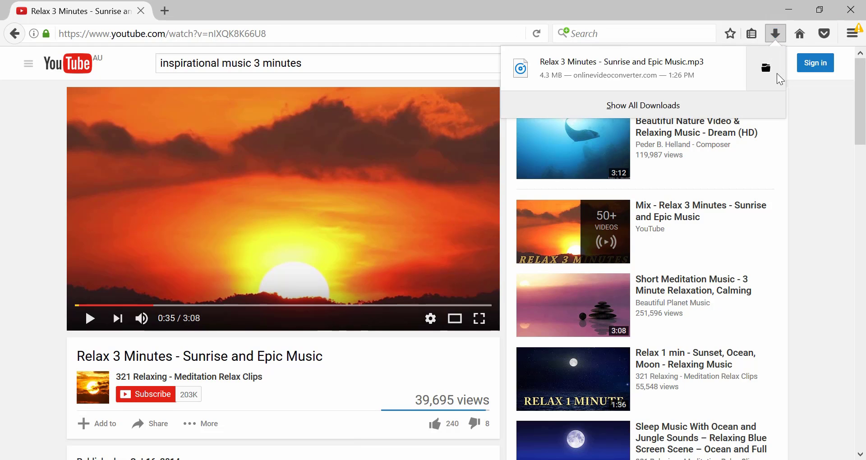
click(766, 67)
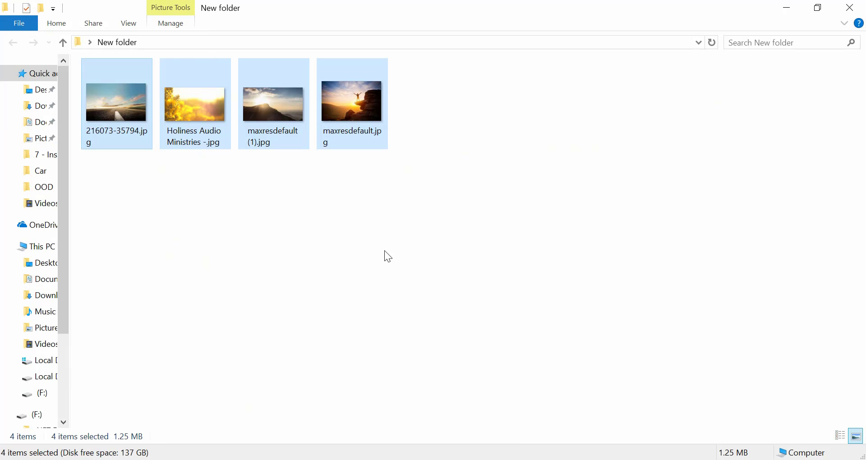
click(384, 251)
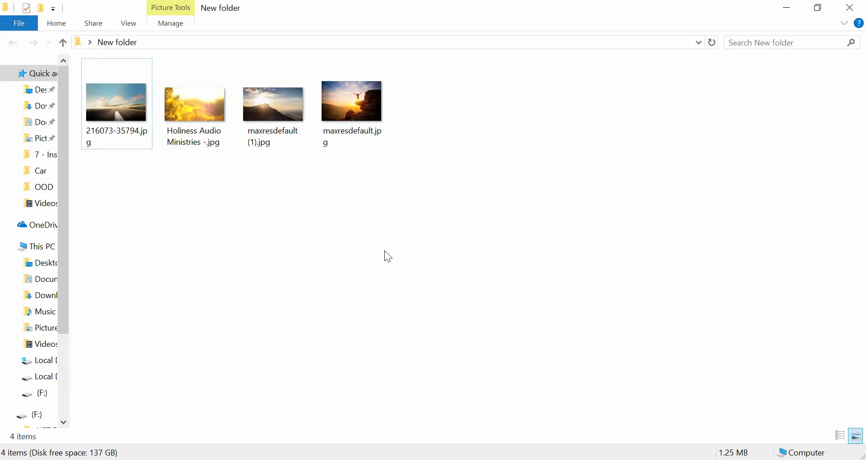
key(ctrl+v)
click(520, 168)
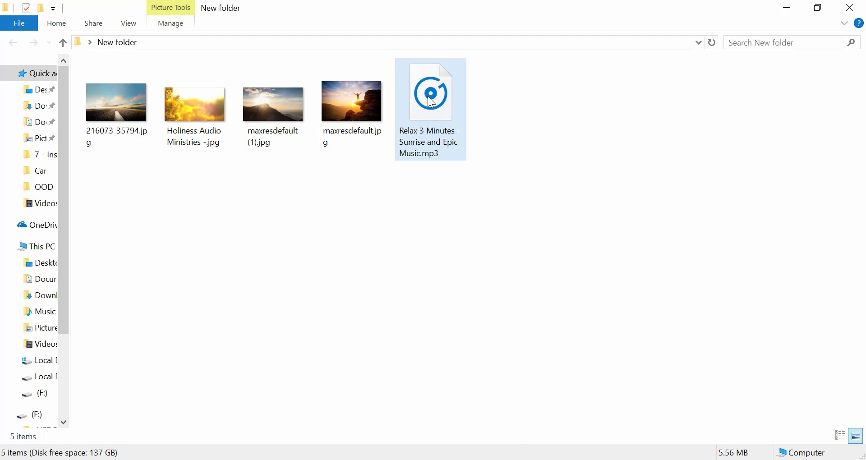
- Add the "Relax 3 Minutes - Sunrise and Epic Music" MP3 to Track 3 of the Camtasia timeline, starting at 0:00:00;00
drag(432, 103, 72, 389)
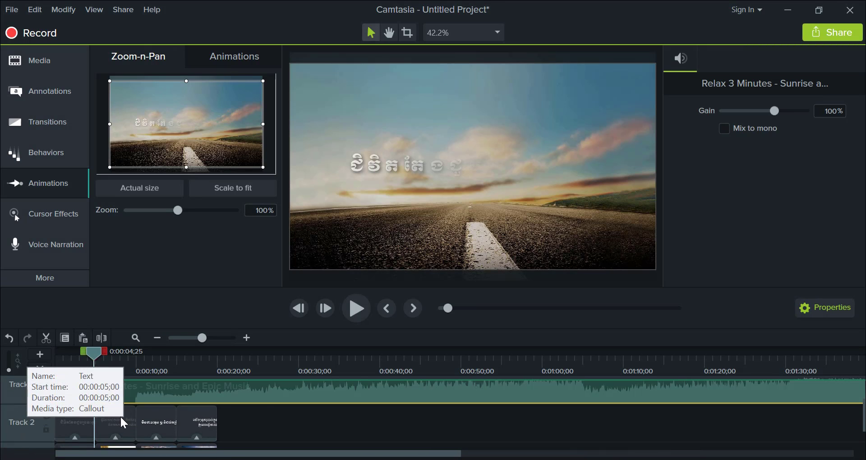
drag(295, 387, 355, 412)
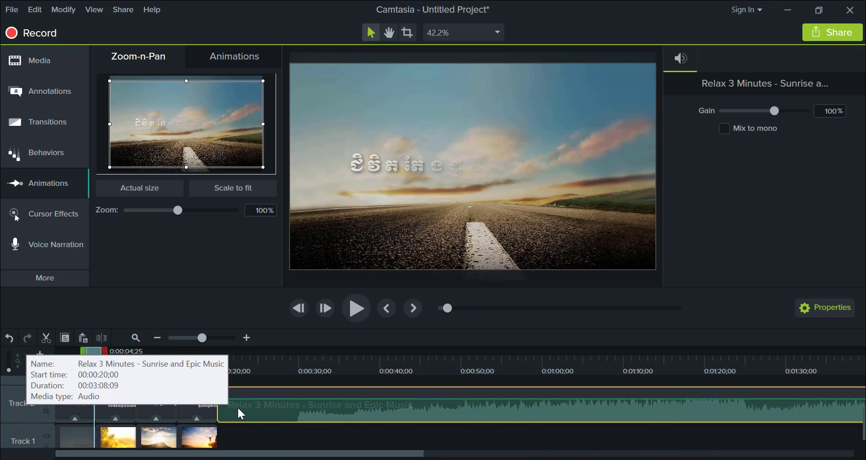
drag(260, 407, 14, 386)
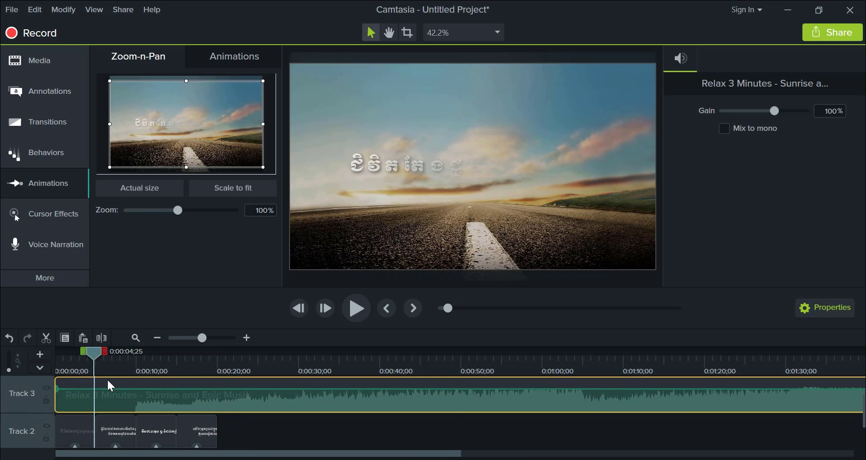
- Play the slideshow with the music from the beginning and stop during the third slide
drag(94, 352, 40, 353)
key(space)
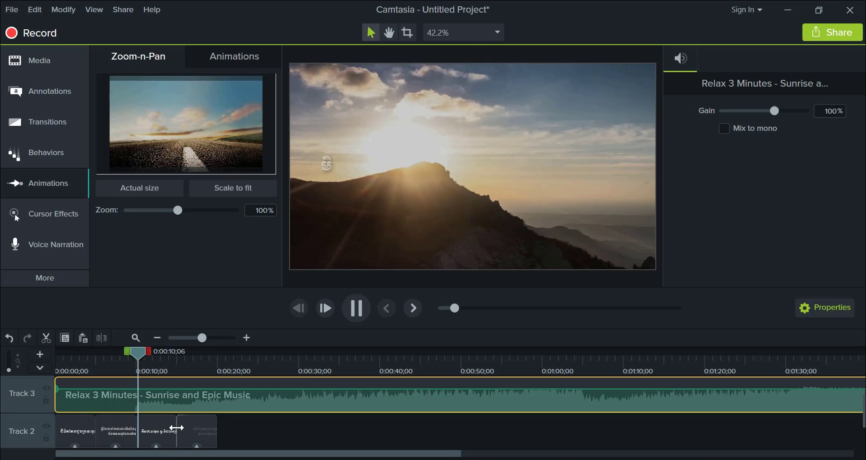
click(153, 355)
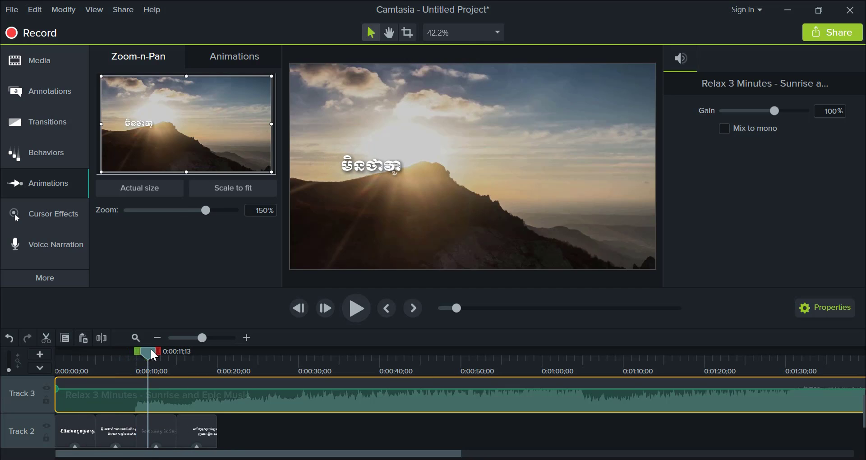
- Split the music clip on Track 3 at 0:00:09;21
drag(151, 351, 137, 350)
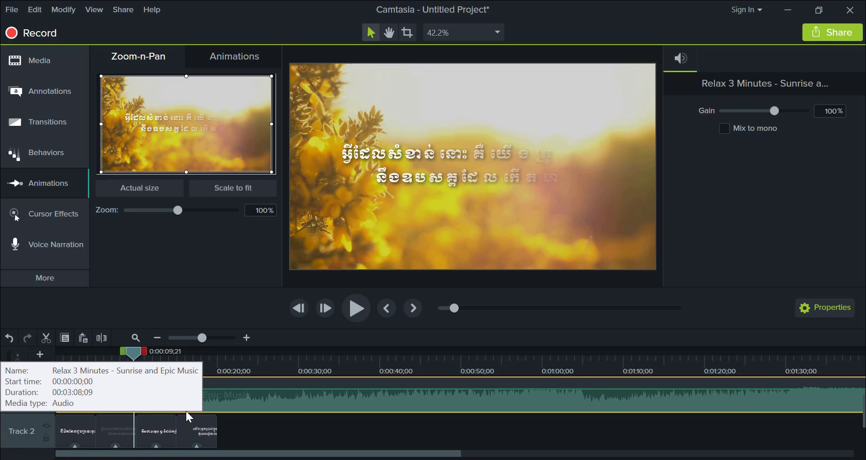
key(s)
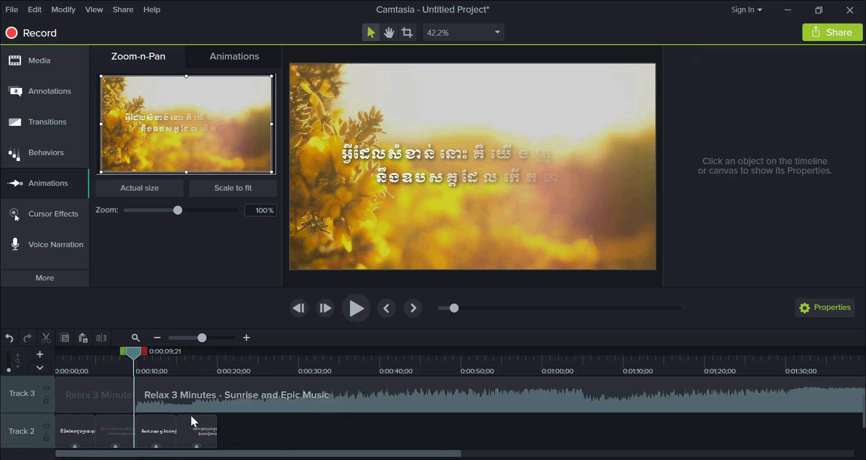
- Delete the music segment before the split on Track 3 and move the remaining music clip to start at 0:00:00;00
drag(201, 407, 261, 404)
click(99, 396)
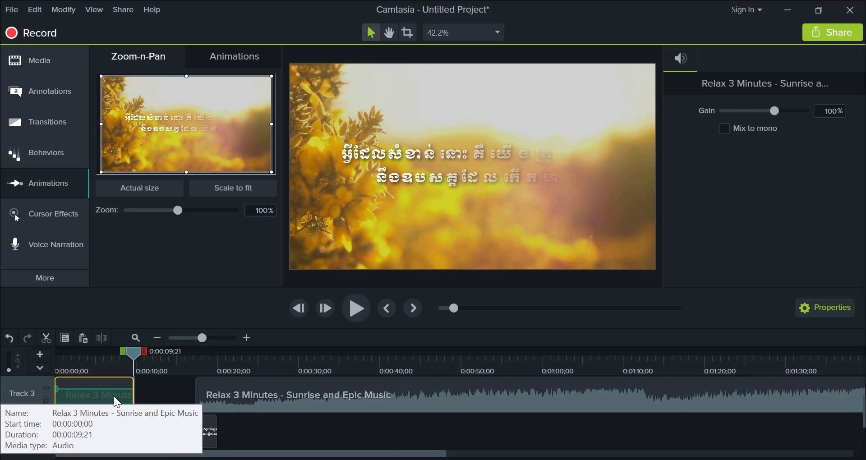
key(Delete)
drag(241, 394, 60, 407)
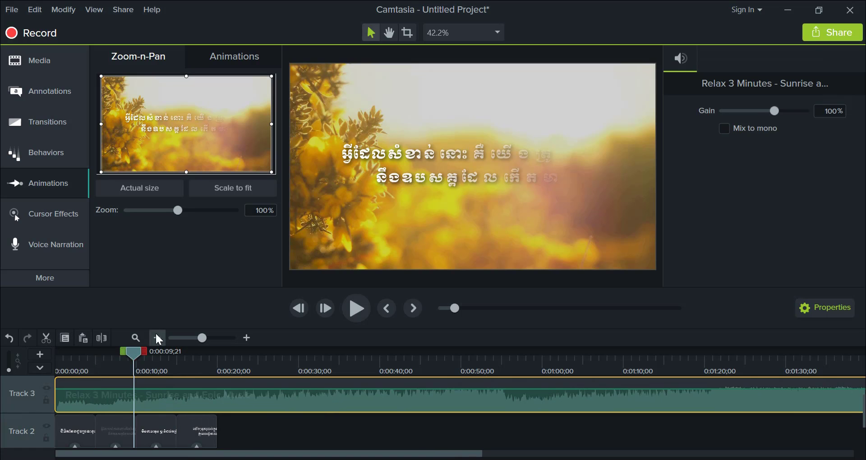
- Play the slideshow with the trimmed music from the beginning, stop during the first slide, and return the playhead to 0:00:00;00
drag(134, 353, 234, 362)
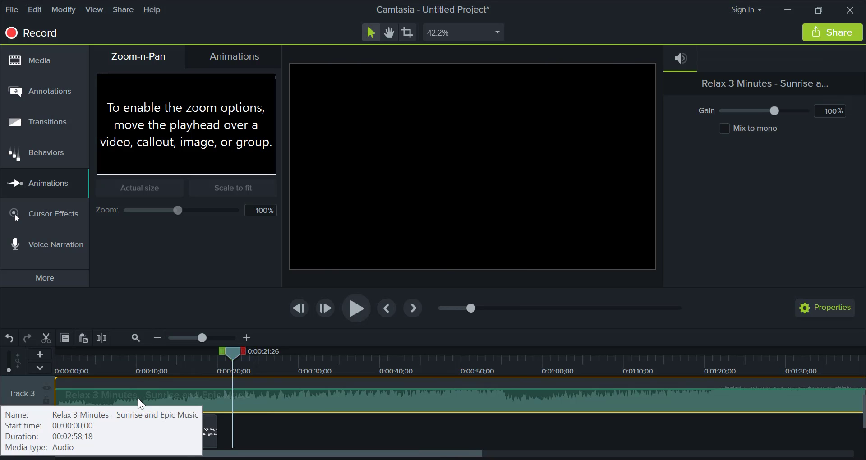
double_click(423, 397)
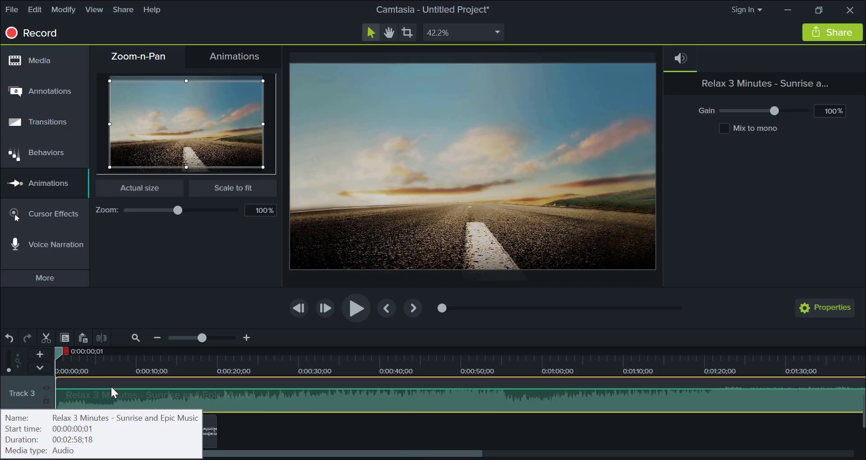
drag(66, 356, 1, 377)
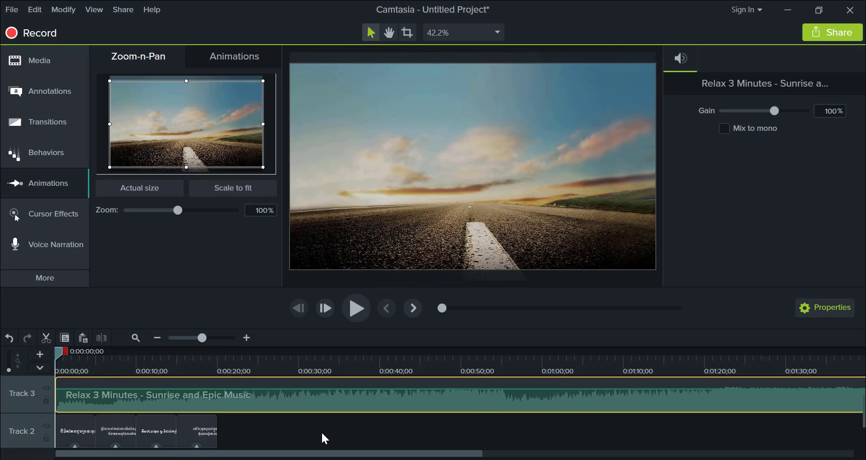
key(space)
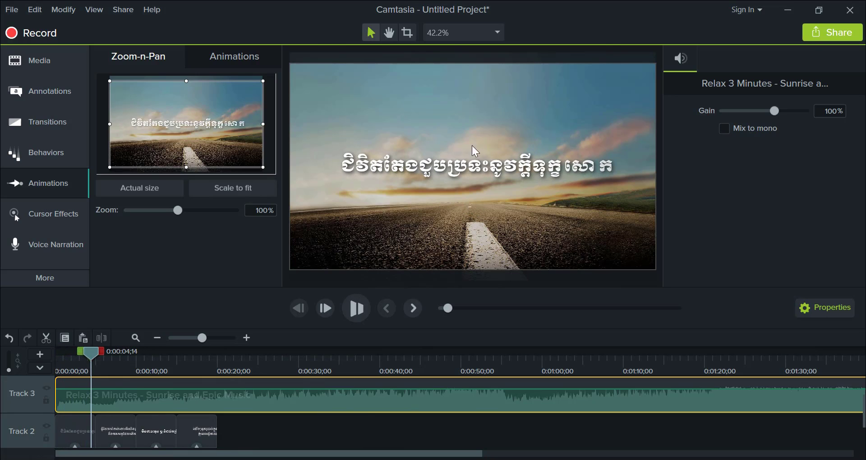
key(space)
drag(90, 351, 30, 361)
- Detach the canvas into its own window and expand it to full screen for previewing the slideshow
click(459, 31)
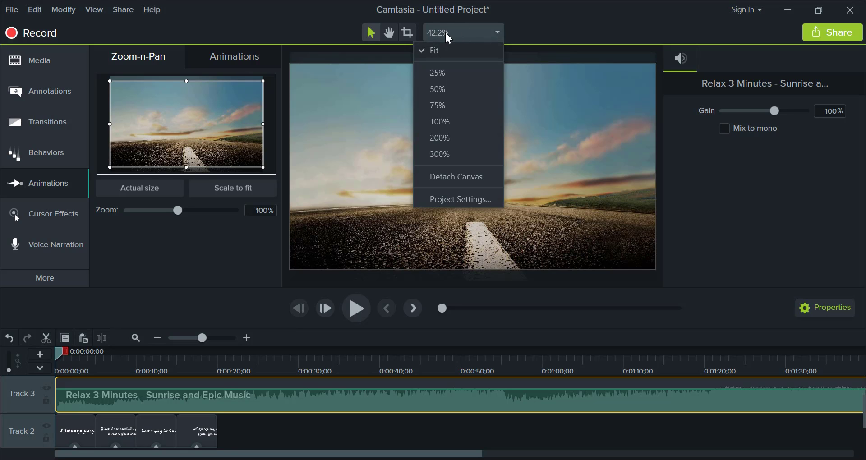
click(464, 183)
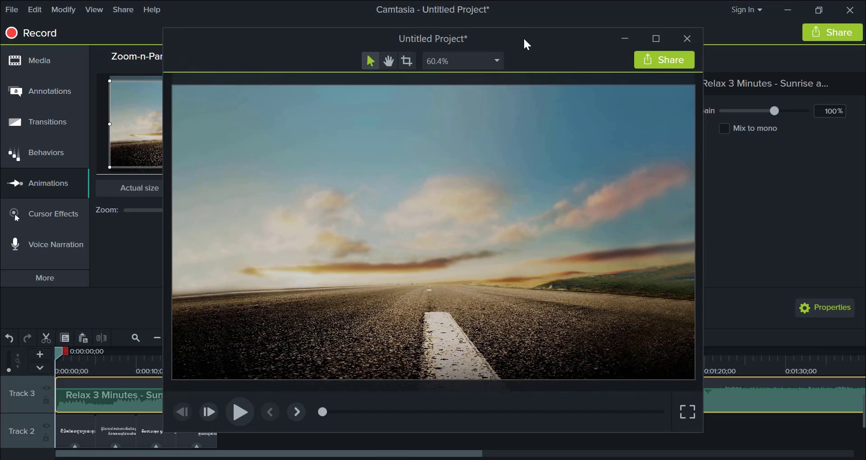
drag(525, 40, 498, 40)
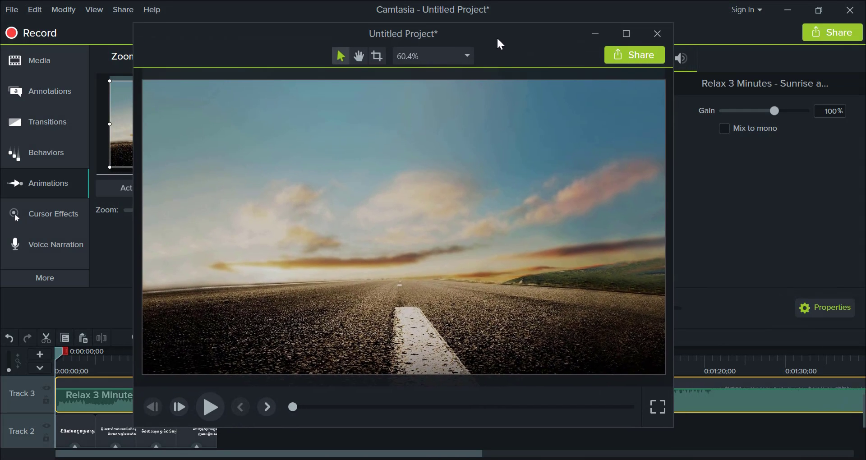
click(659, 406)
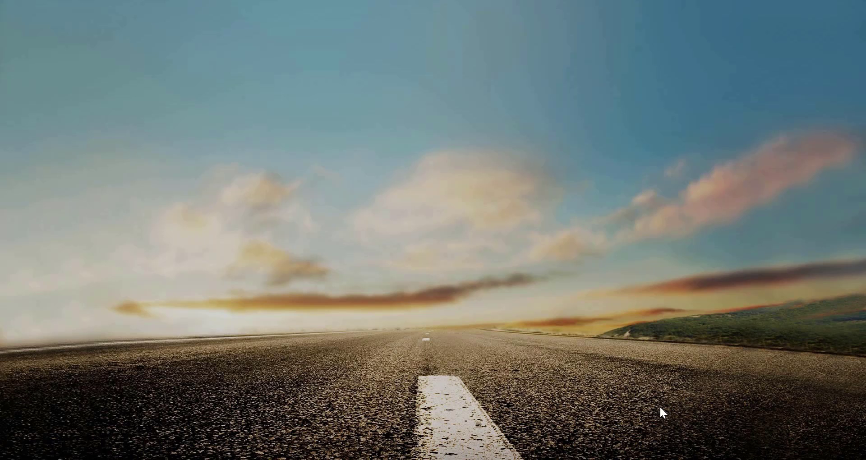
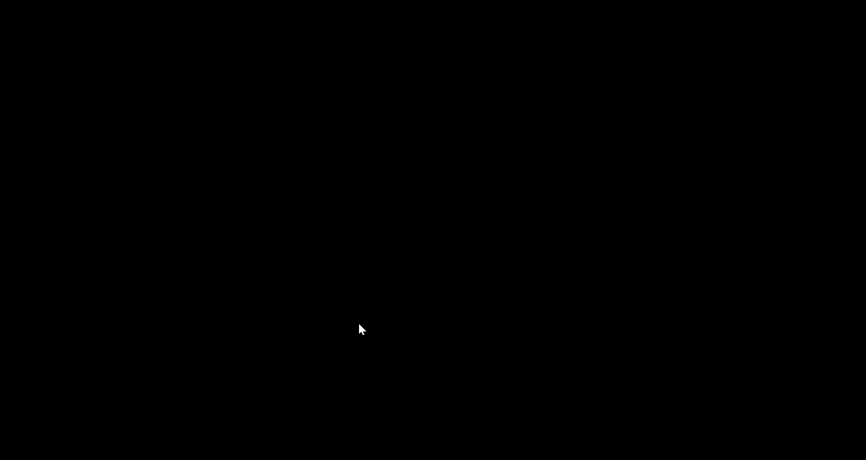
- Exit the full-screen preview, stop playback, and dock the canvas back into the main editor window
key(Escape)
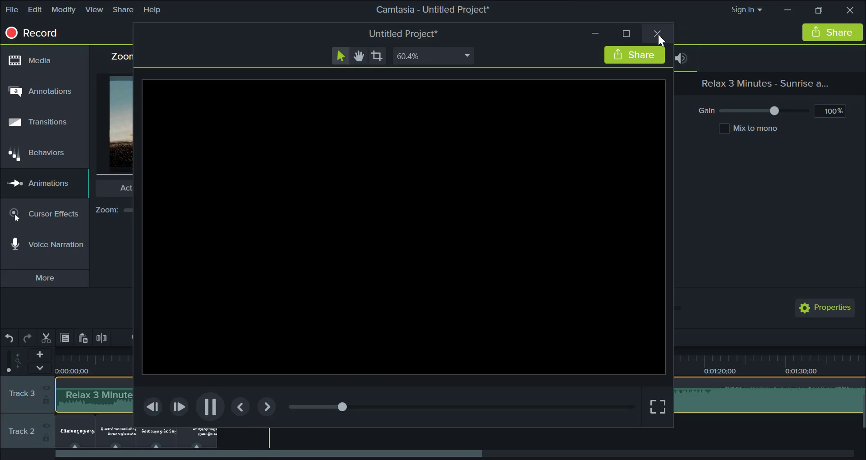
click(210, 408)
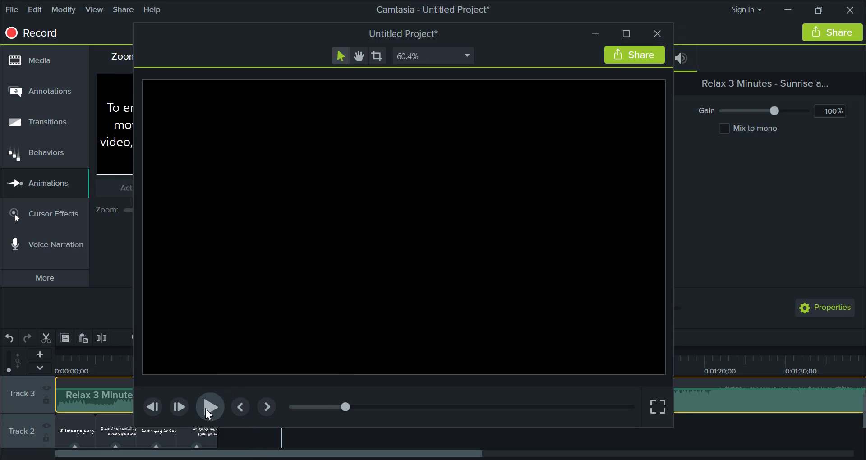
click(657, 33)
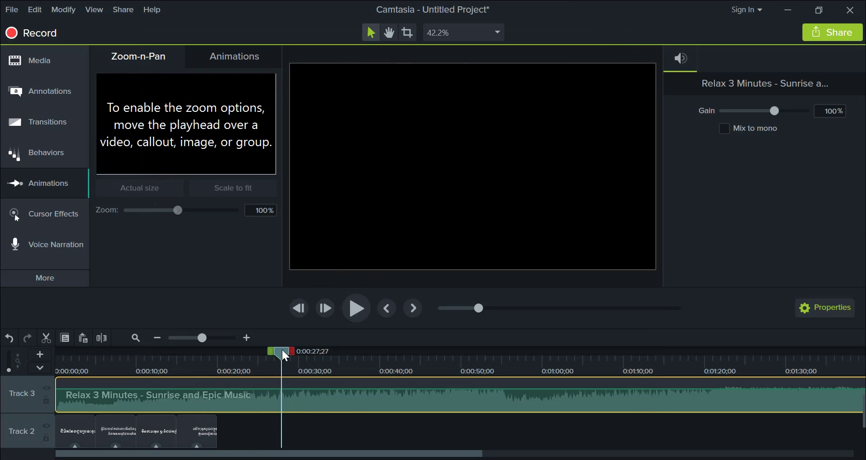
- Split the music clip on Track 3 at 0:00:20;00, where the last caption on Track 2 ends
drag(282, 350, 219, 368)
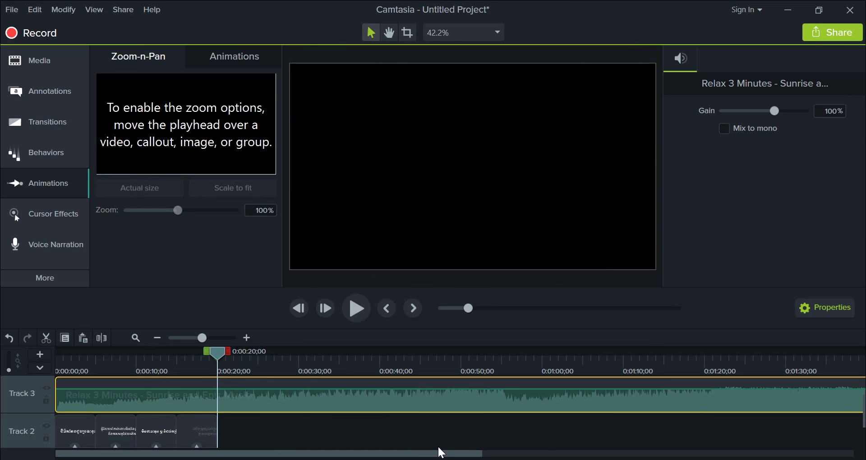
drag(440, 451, 413, 453)
drag(232, 356, 217, 356)
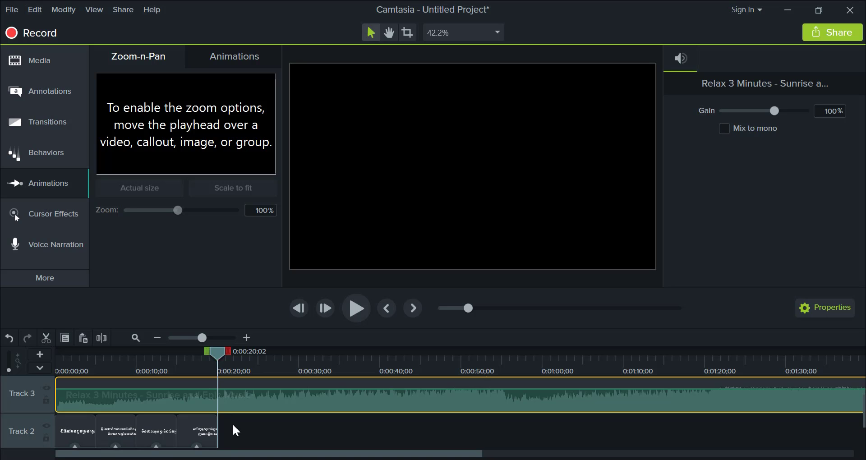
scroll(233, 425, up, 5)
scroll(239, 426, up, 3)
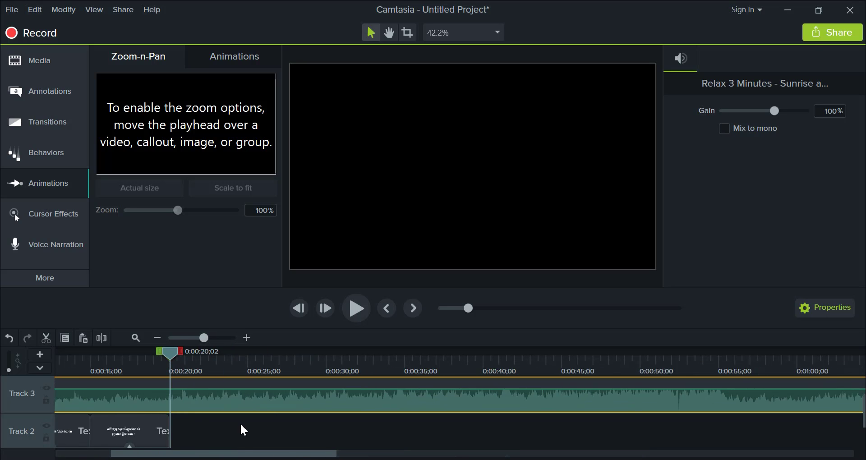
drag(229, 453, 212, 453)
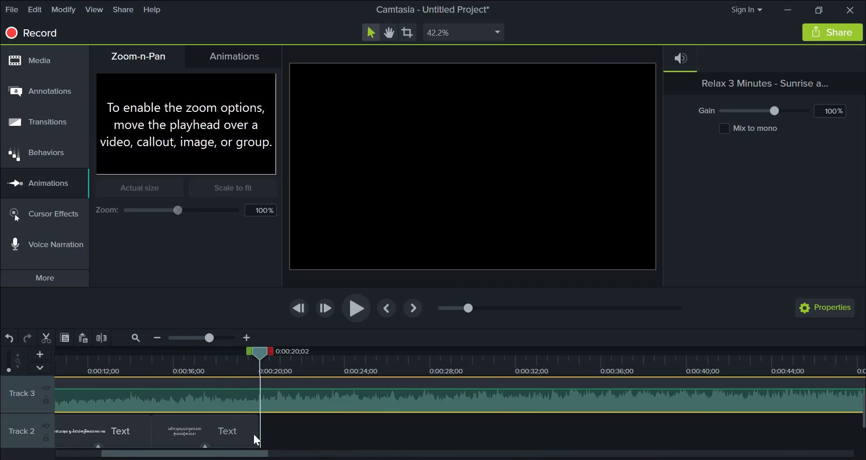
scroll(272, 422, down, 3)
scroll(272, 430, up, 4)
scroll(271, 430, down, 3)
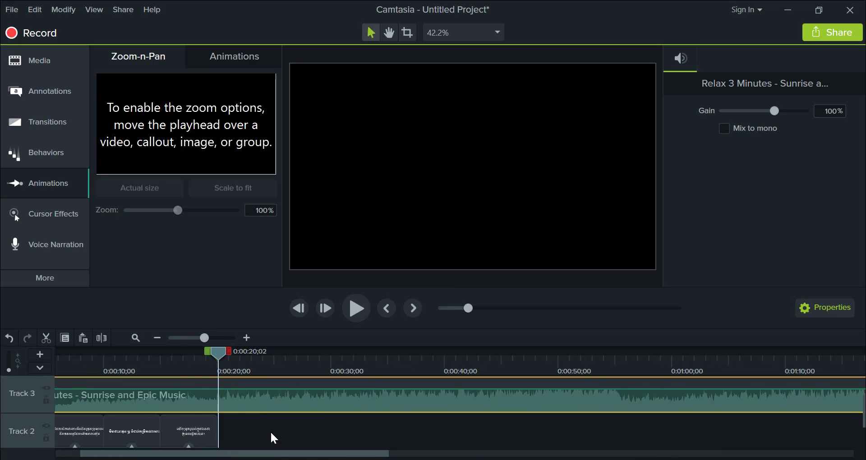
scroll(270, 432, up, 2)
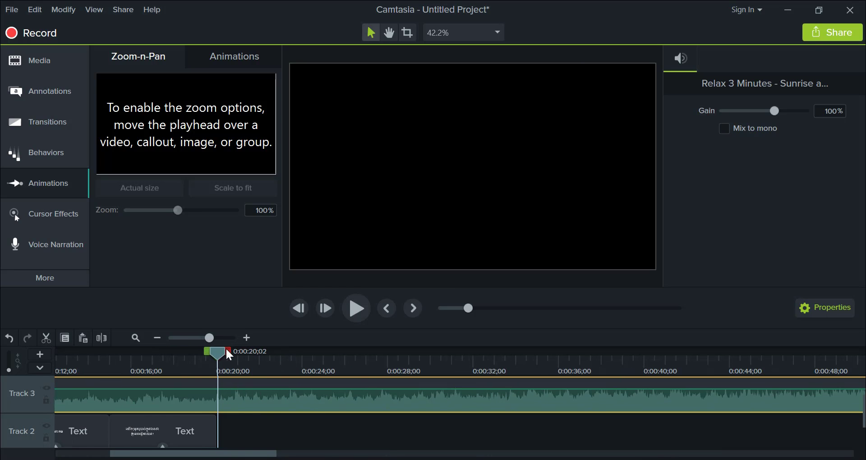
mouse_move(214, 338)
mouse_down()
mouse_move(206, 337)
mouse_move(217, 353)
mouse_up()
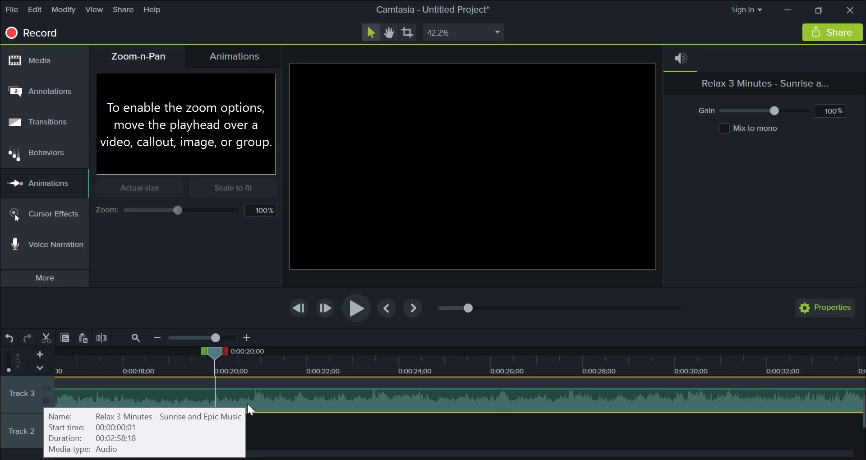
key(s)
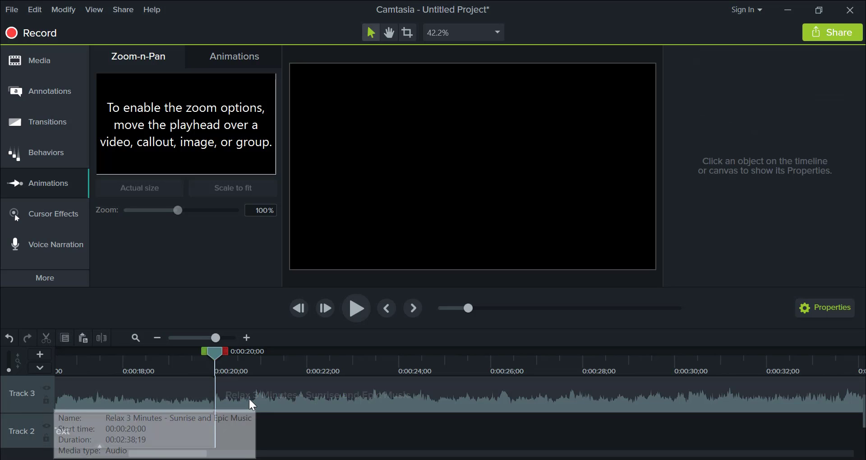
- Delete the music segment after the 0:00:20;00 split on Track 3 and select the remaining music clip
drag(248, 397, 423, 403)
key(Delete)
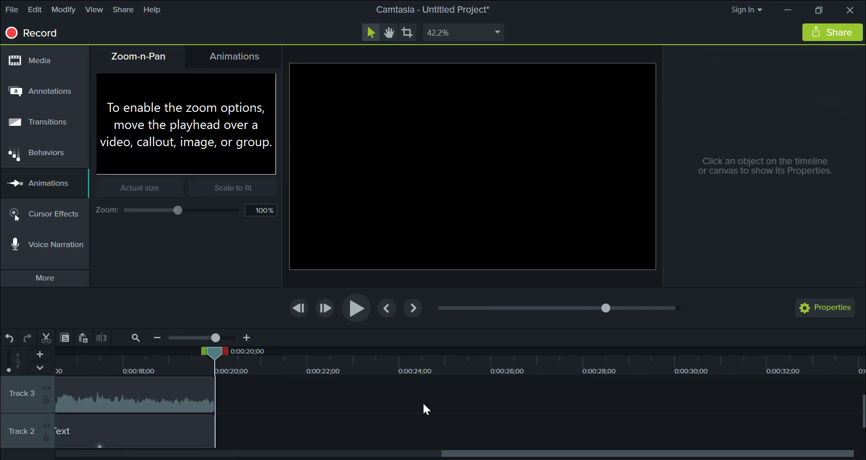
click(180, 402)
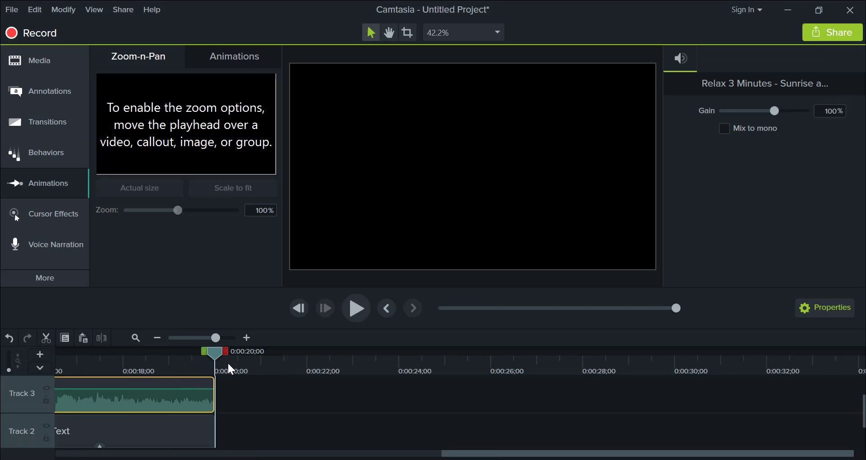
- Fit the shortened slideshow in the timeline view and play its last two seconds repeatedly to check how the music ends
drag(215, 338, 196, 340)
scroll(170, 420, up, 4)
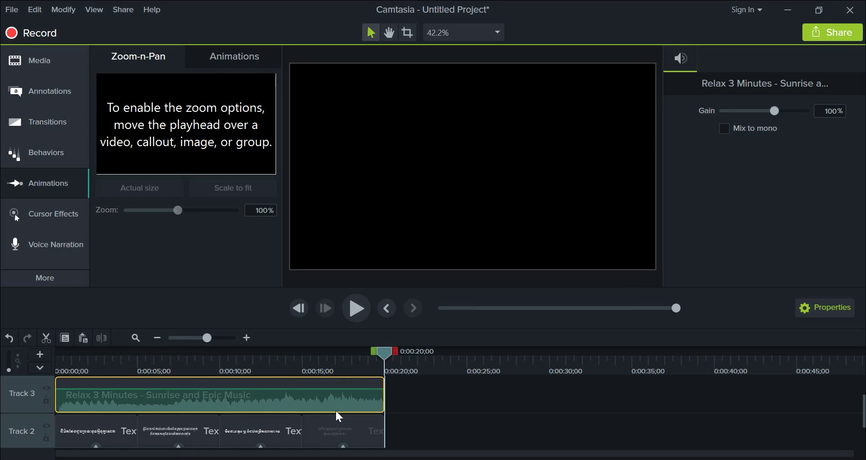
scroll(343, 421, up, 1)
scroll(346, 424, down, 1)
scroll(348, 424, up, 2)
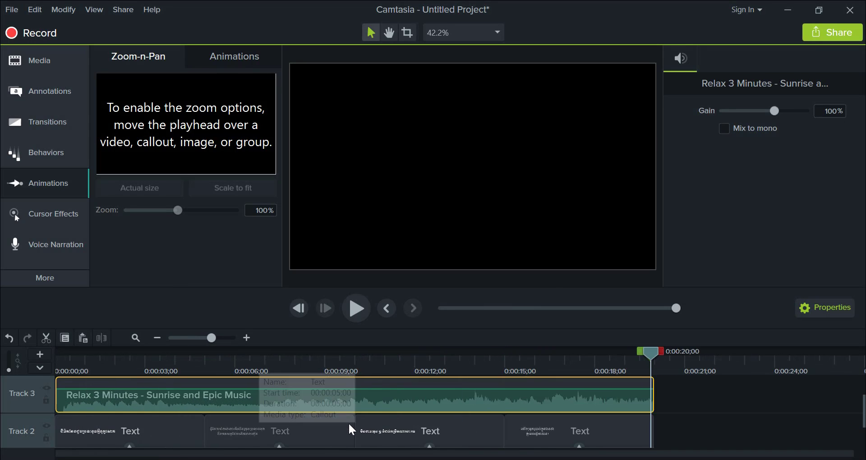
scroll(348, 422, down, 1)
click(505, 356)
drag(505, 355, 470, 353)
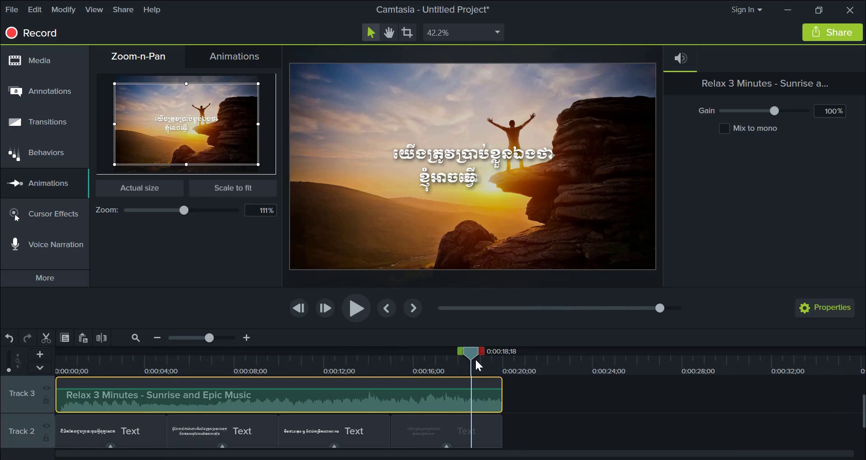
key(space)
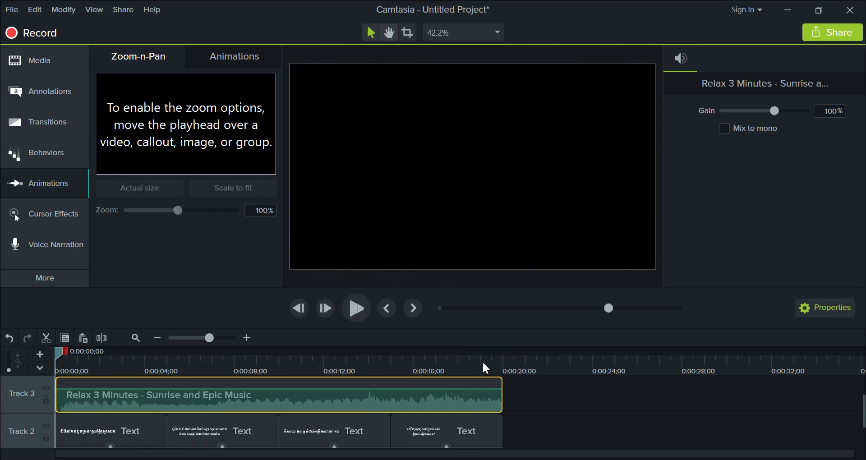
drag(76, 353, 494, 356)
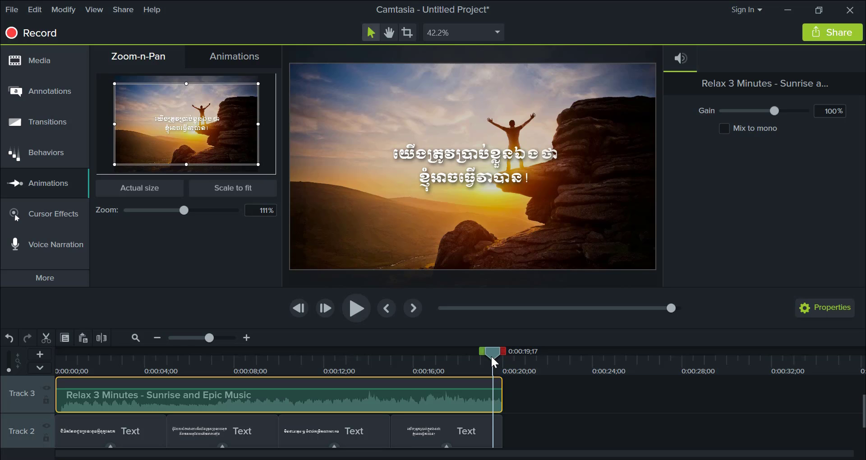
key(space)
key(space)
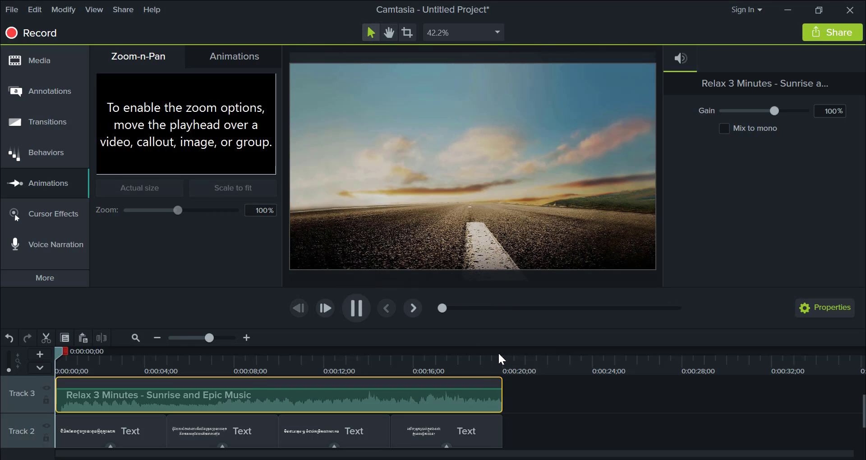
drag(77, 351, 477, 364)
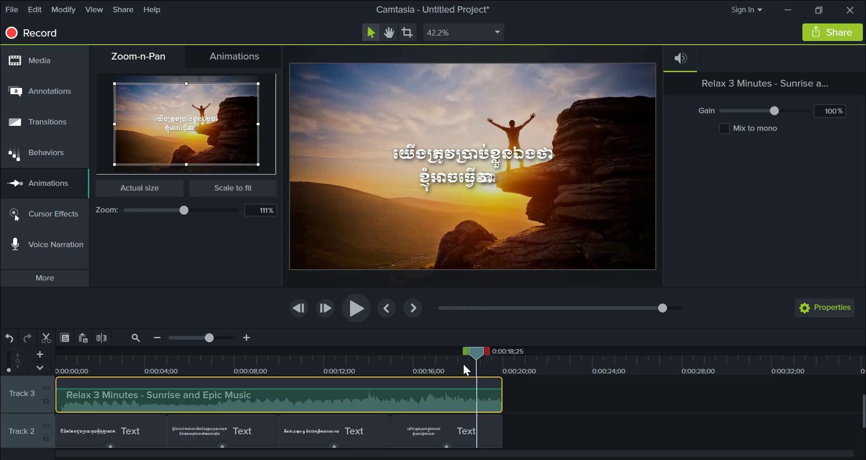
- Apply the Fade Out audio effect to the end of the music clip on Track 3
click(75, 283)
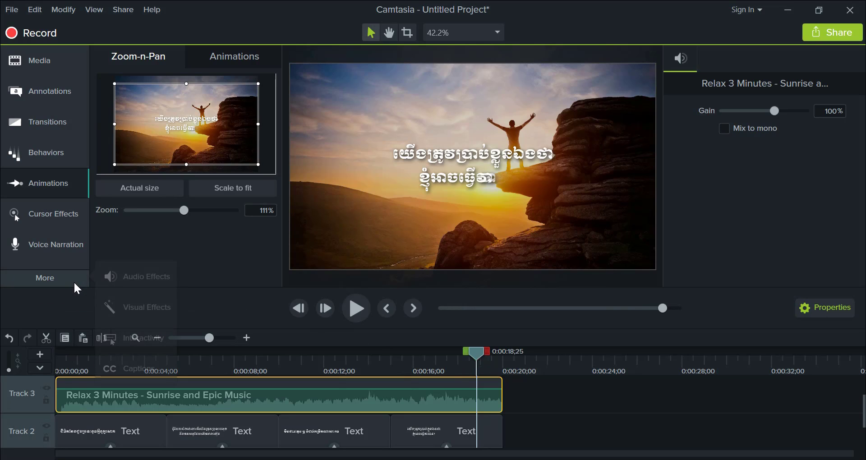
click(153, 276)
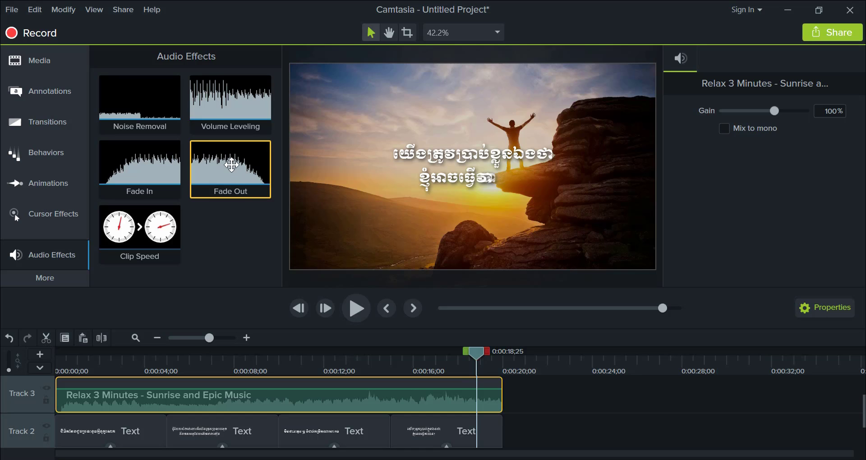
drag(231, 166, 491, 399)
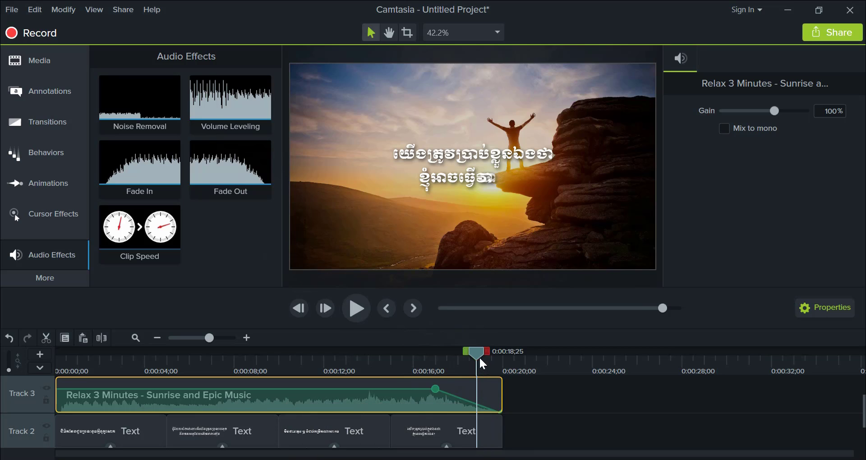
- Play the slideshow's ending from 0:00:16;22 to check the music fade-out, and stop before the end
drag(480, 359, 429, 366)
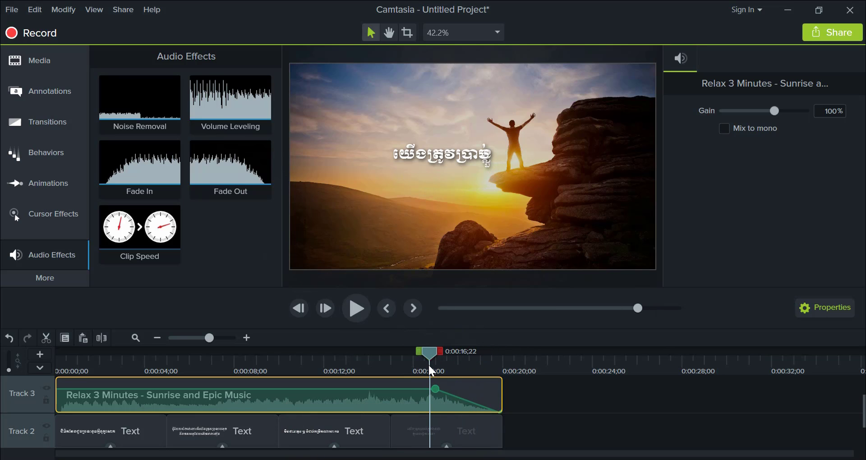
key(space)
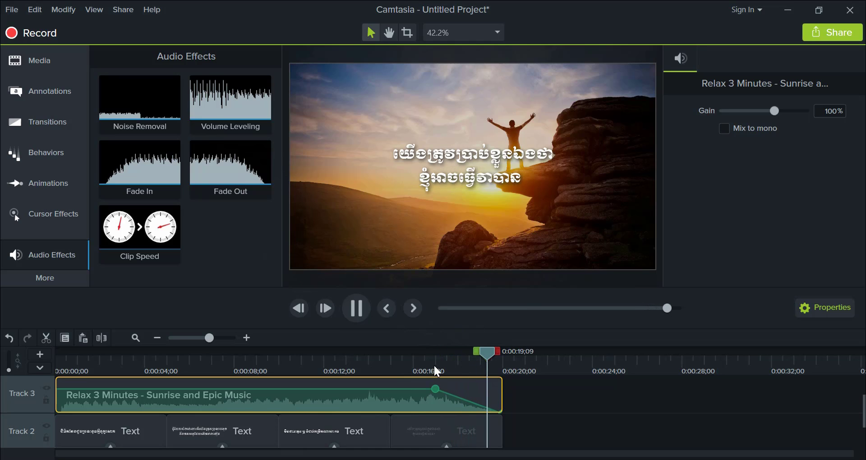
key(space)
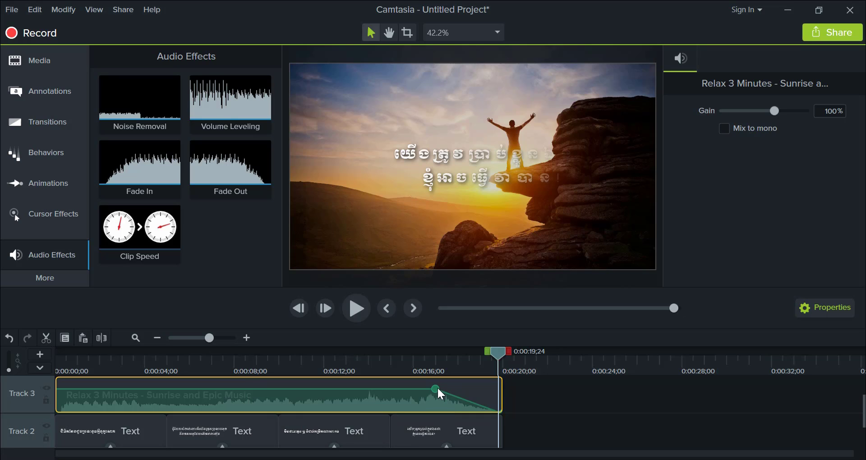
- Shorten the music's fade-out by moving its start point to about 0:00:19, and play the ending from 0:00:18;00
drag(438, 388, 472, 393)
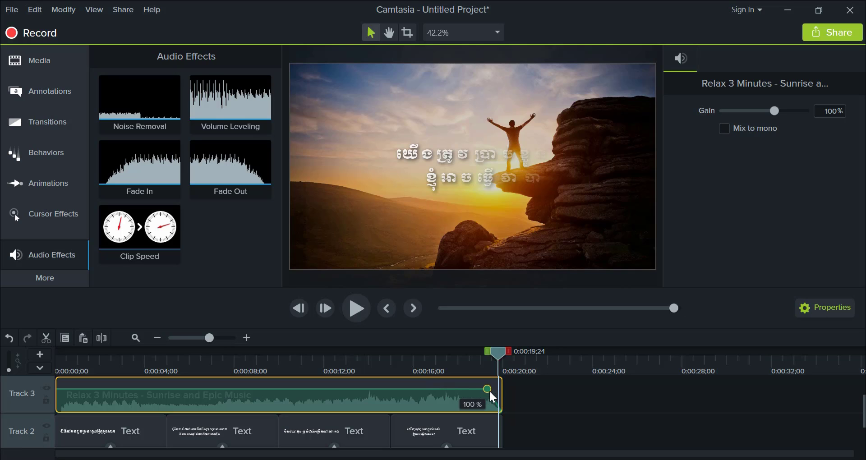
drag(497, 353, 457, 360)
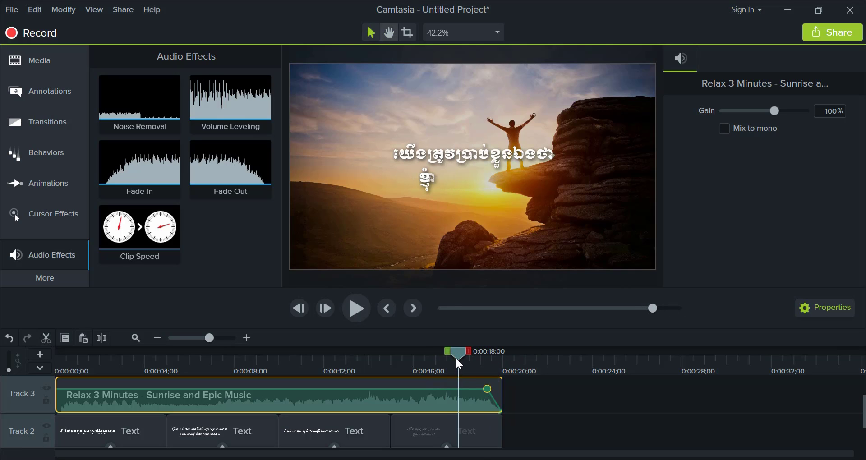
key(space)
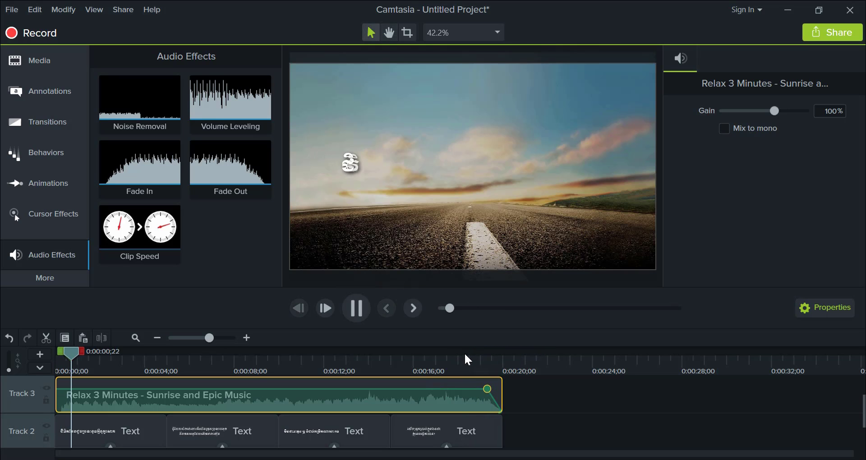
key(space)
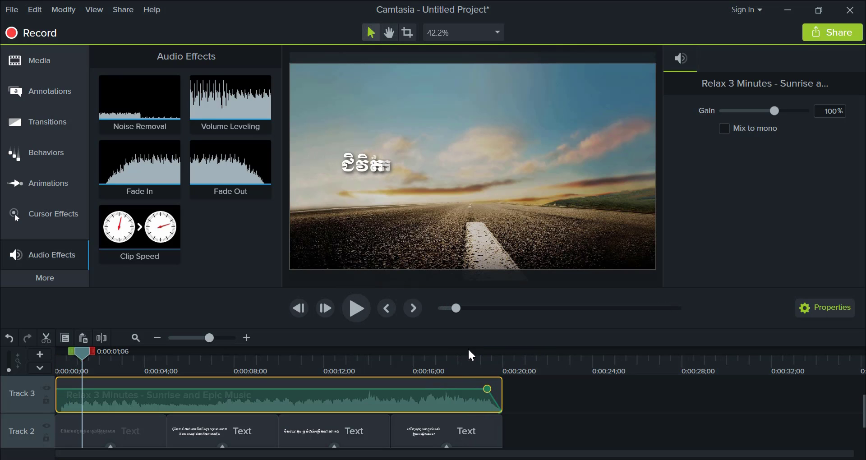
- Lower the volume level of the music clip on Track 3 slightly, and play the slideshow's ending to check it
scroll(534, 413, up, 1)
scroll(535, 413, down, 2)
scroll(535, 414, up, 1)
mouse_move(409, 390)
mouse_down()
mouse_move(408, 399)
mouse_move(409, 392)
mouse_up()
key(space)
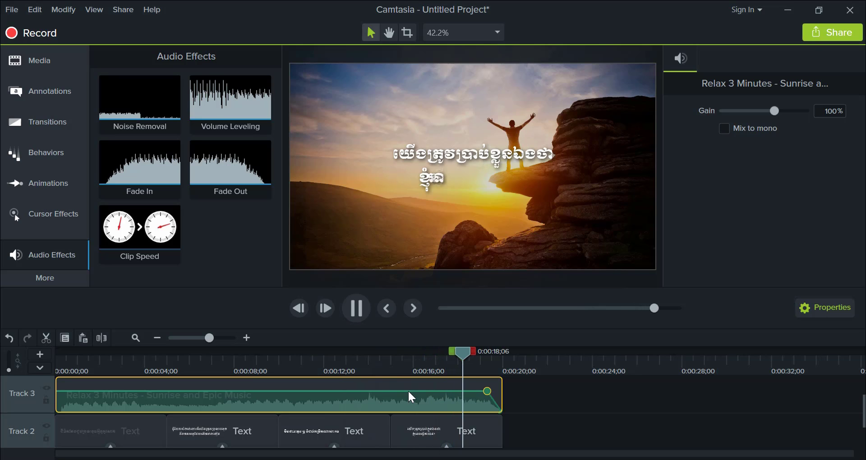
key(space)
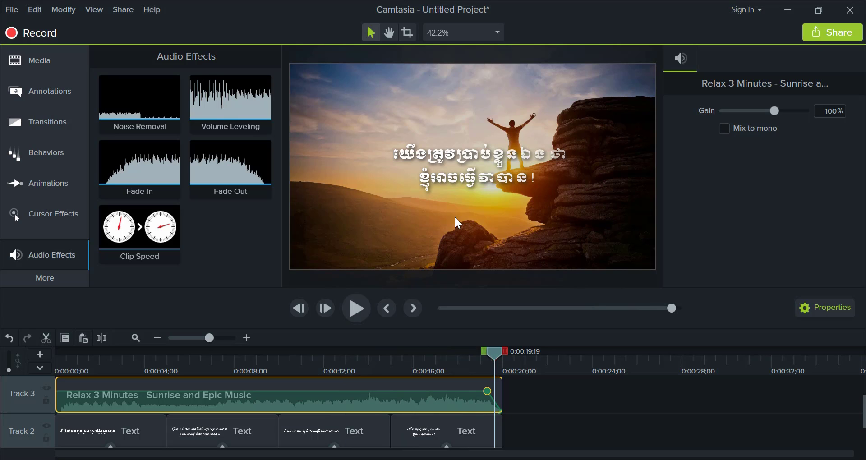
- Switch to the image folder in File Explorer, and add Logo.png to the Camtasia timeline after the music clip on Track 3
key(ctrl+Home)
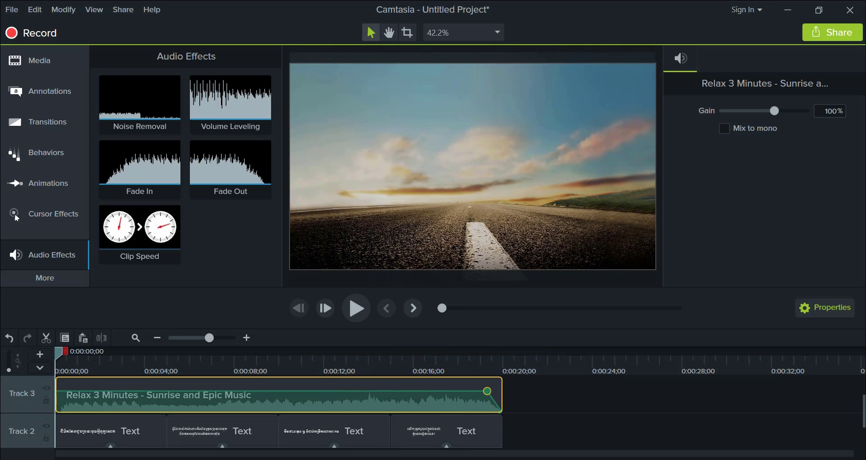
mouse_move(144, 459)
click(73, 422)
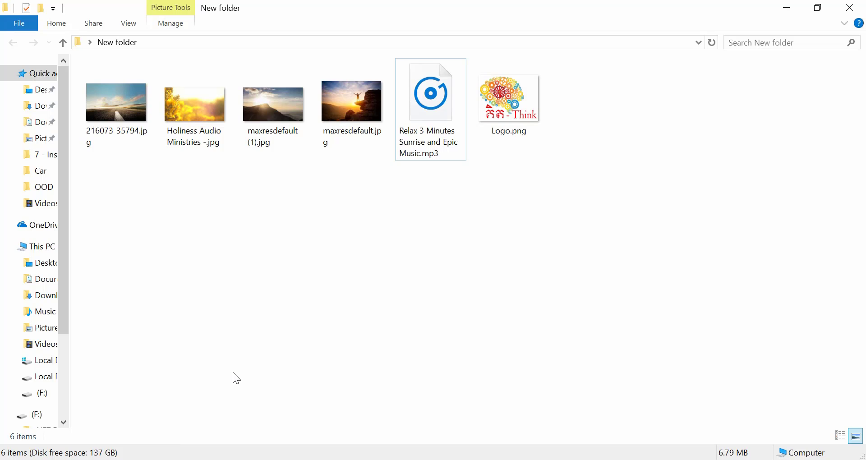
click(521, 119)
drag(513, 98, 83, 385)
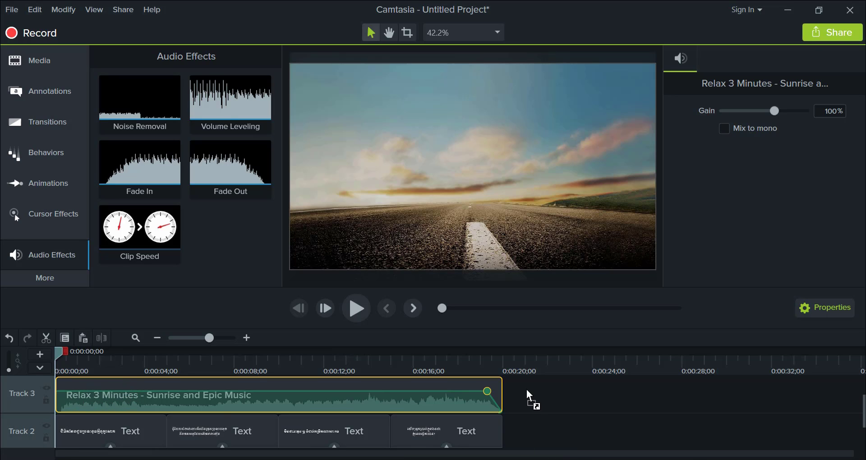
drag(521, 395, 524, 397)
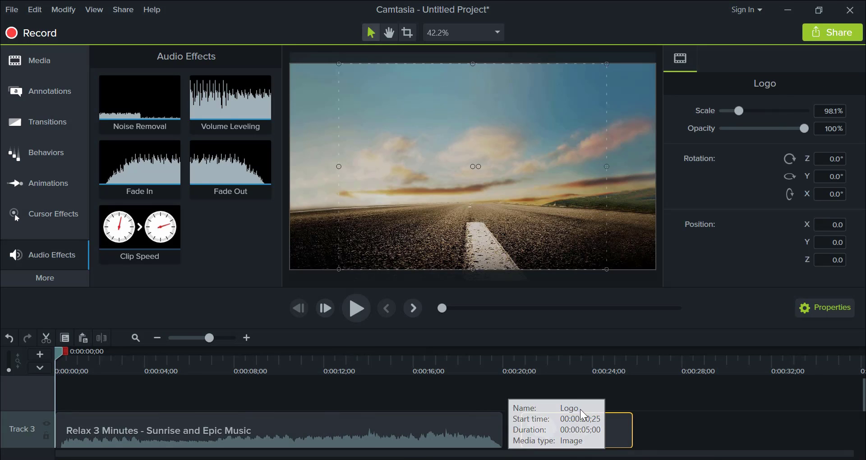
- Move the Logo clip to the start of a new Track 4, and extend it to 0:00:20;00
scroll(214, 416, down, 2)
scroll(261, 427, up, 3)
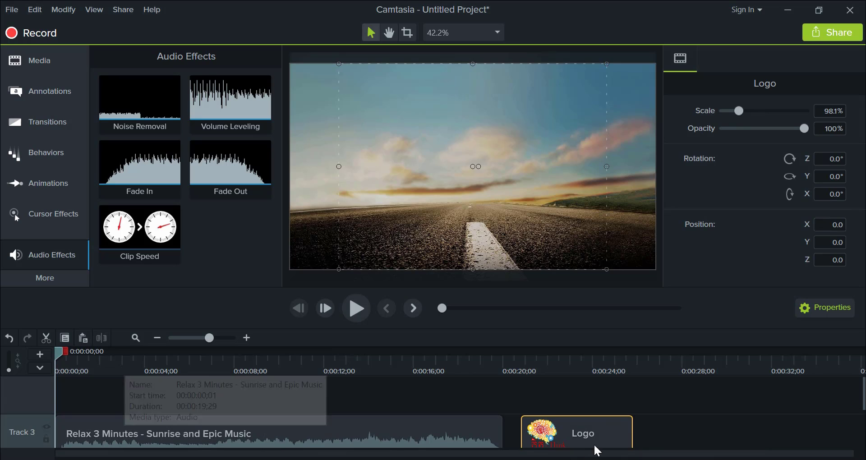
drag(571, 436, 497, 397)
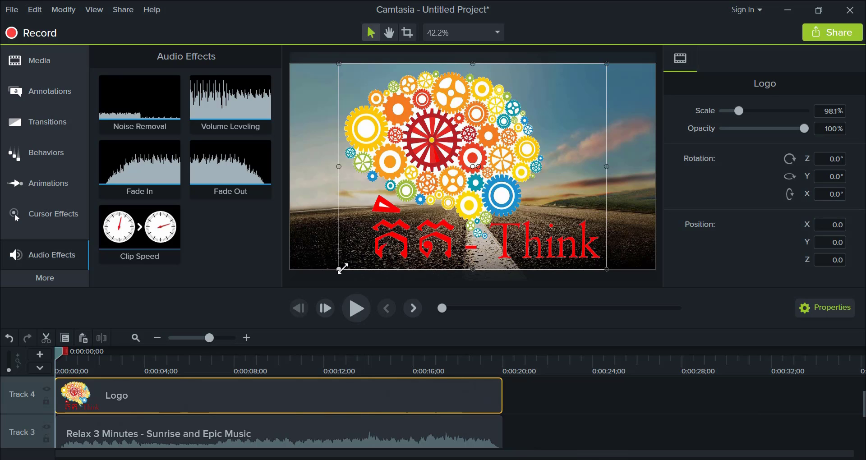
- Scale the logo to 18% and place it in the video's upper-left corner at X -761.1, Y 391.4
drag(340, 269, 318, 97)
click(370, 157)
click(333, 93)
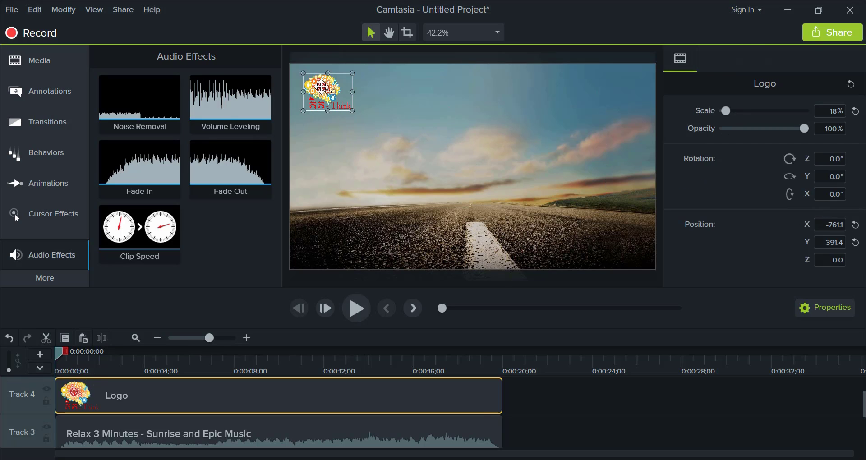
- Play the slideshow from the beginning to check the logo overlay, and look over the timeline tracks
key(space)
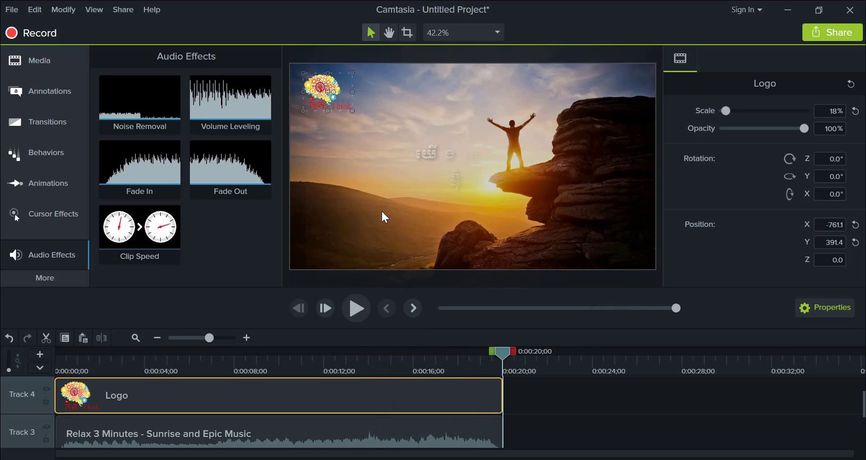
scroll(552, 390, down, 3)
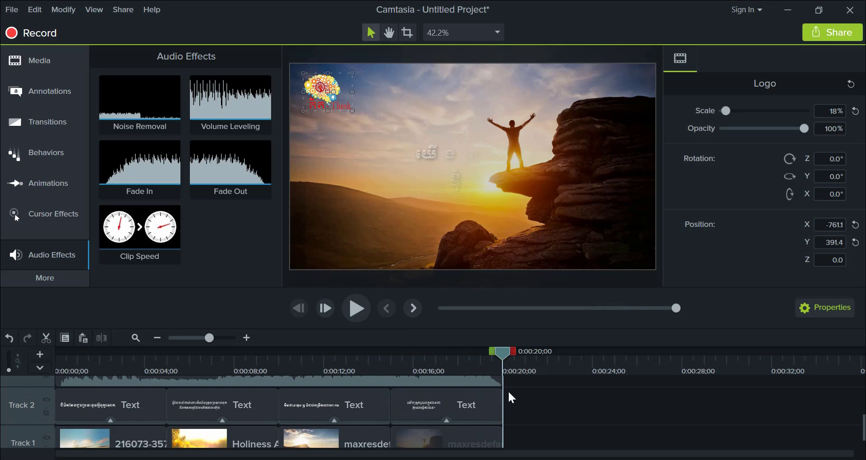
scroll(524, 395, up, 1)
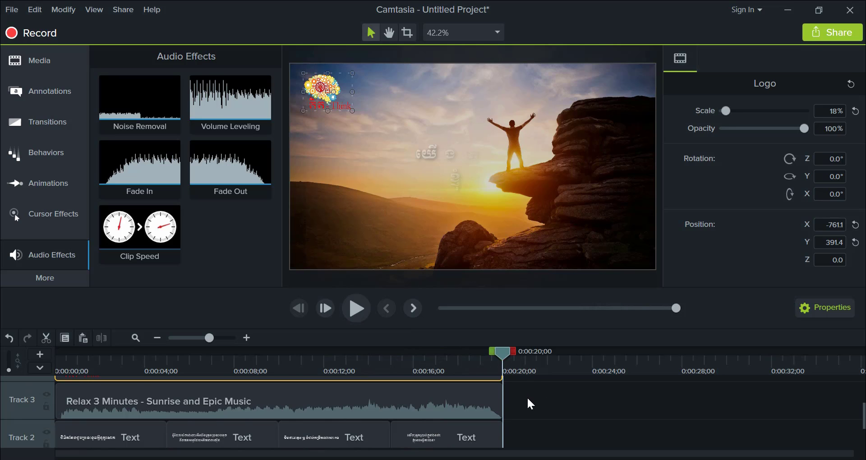
scroll(570, 221, up, 1)
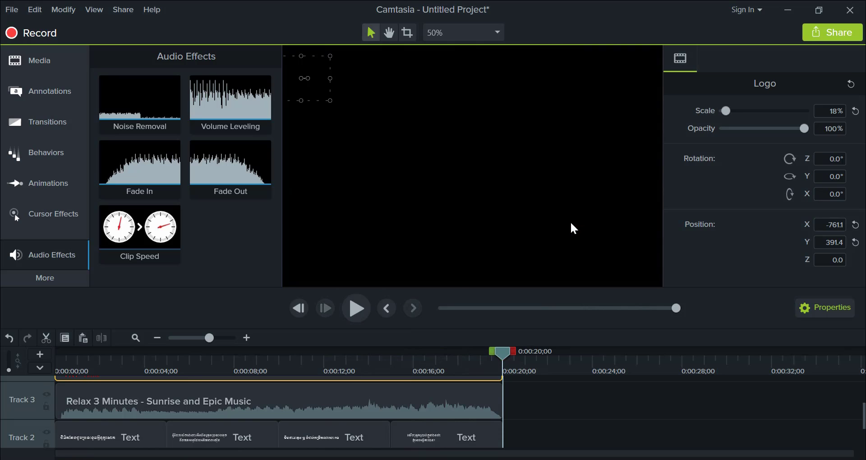
- Move the playhead to 0:00:19;17 and set the canvas zoom to Fit
drag(515, 360, 494, 360)
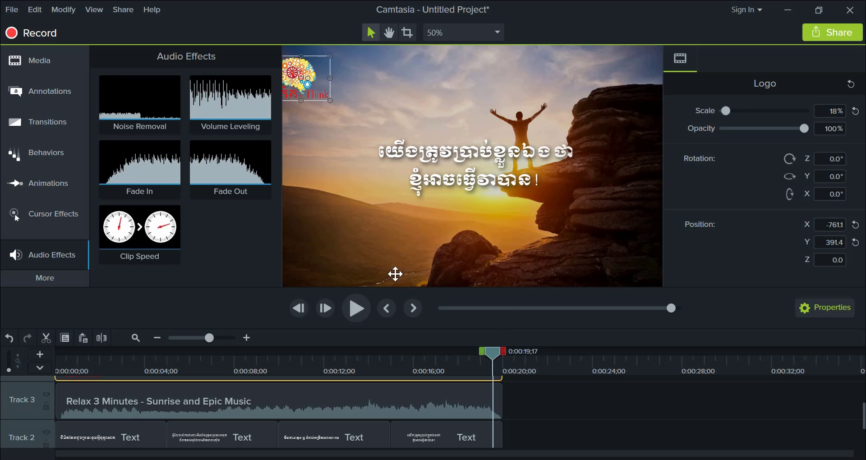
click(396, 274)
click(453, 31)
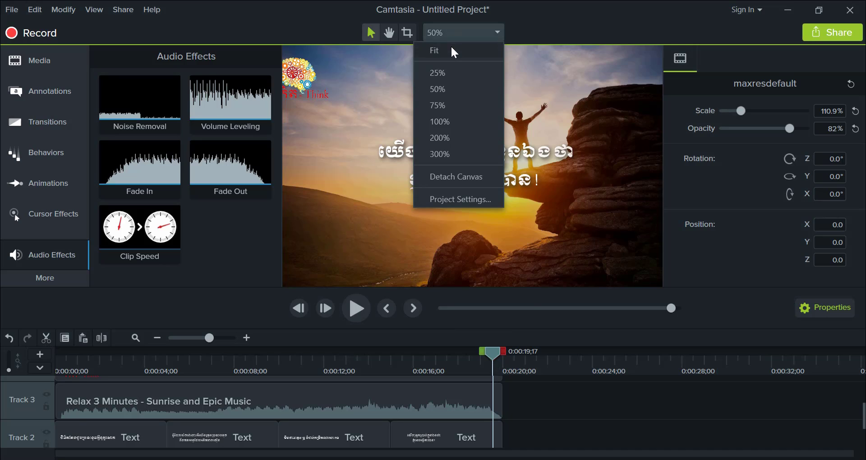
click(465, 30)
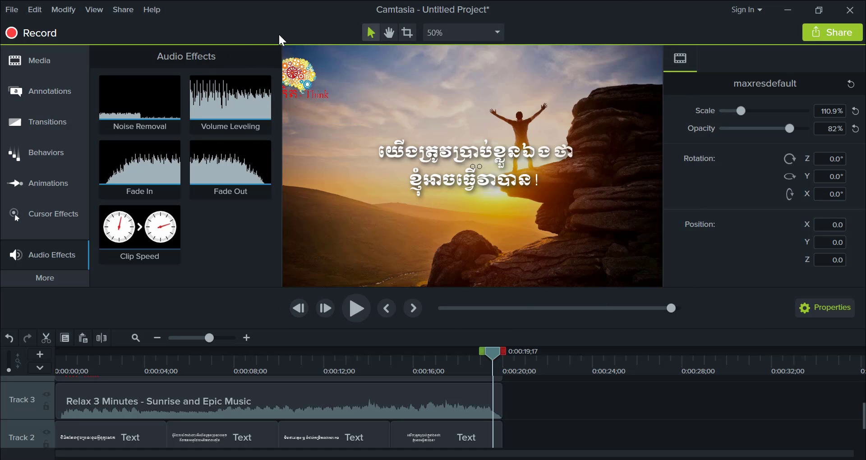
click(450, 35)
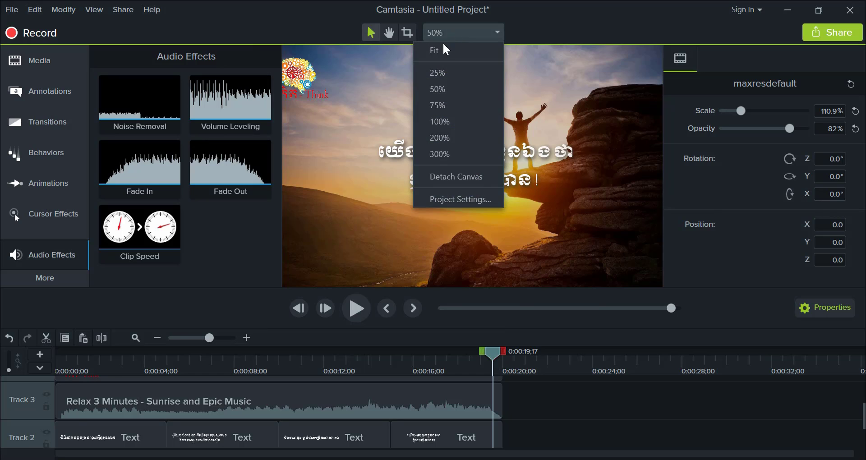
click(442, 58)
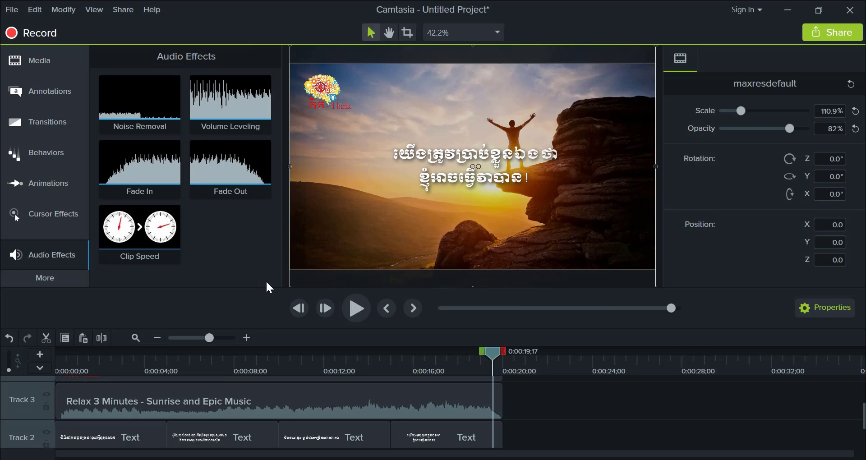
- Try the canvas at 75% zoom, and return it to Fit
click(465, 32)
click(458, 105)
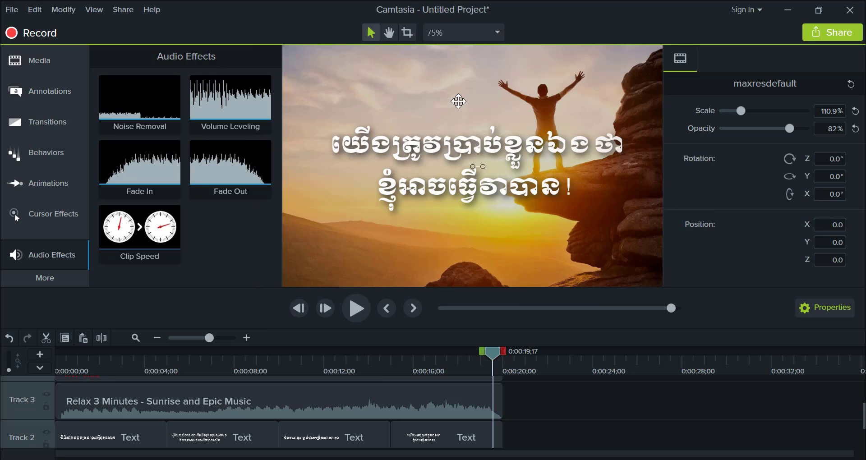
click(473, 33)
click(471, 51)
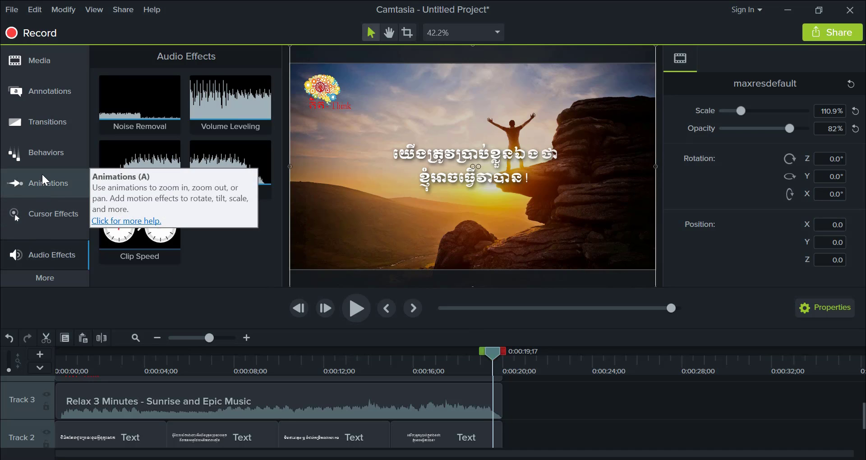
- Apply the Fade transition to the end of the last image on Track 1, and shorten it to start at about 0:00:19;17
click(46, 131)
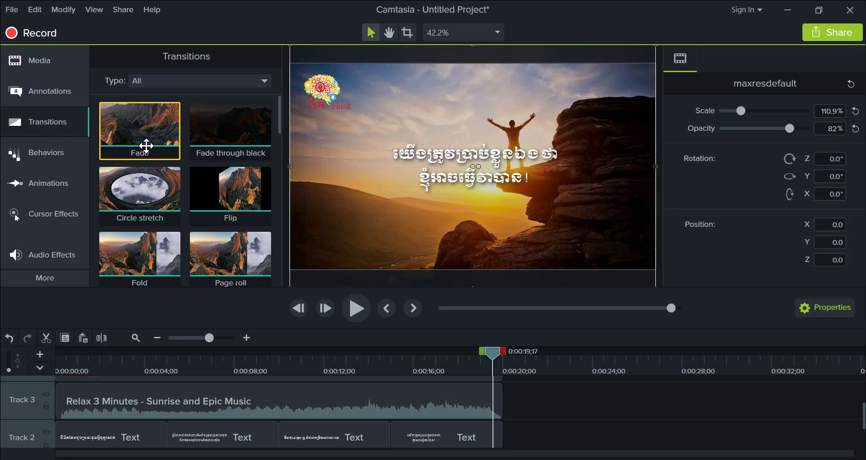
scroll(155, 201, down, 3)
scroll(155, 201, up, 3)
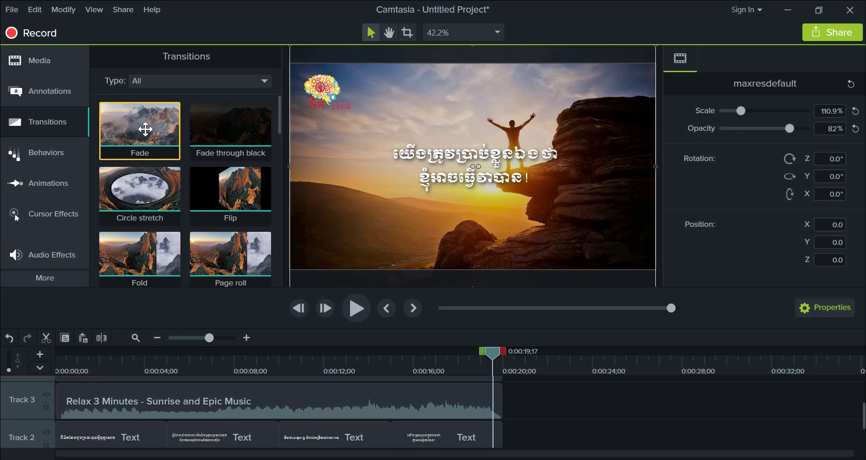
mouse_move(142, 128)
mouse_down()
mouse_move(381, 280)
mouse_move(76, 133)
mouse_move(135, 129)
mouse_up()
scroll(519, 418, down, 1)
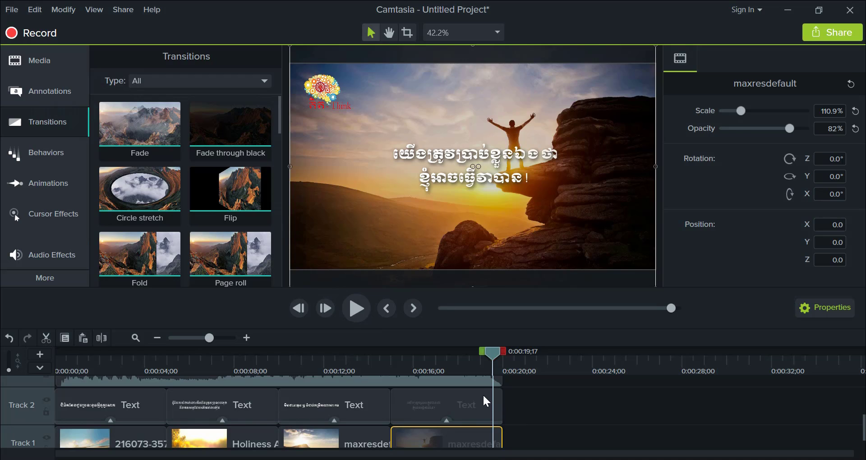
scroll(483, 399, up, 2)
scroll(540, 409, down, 2)
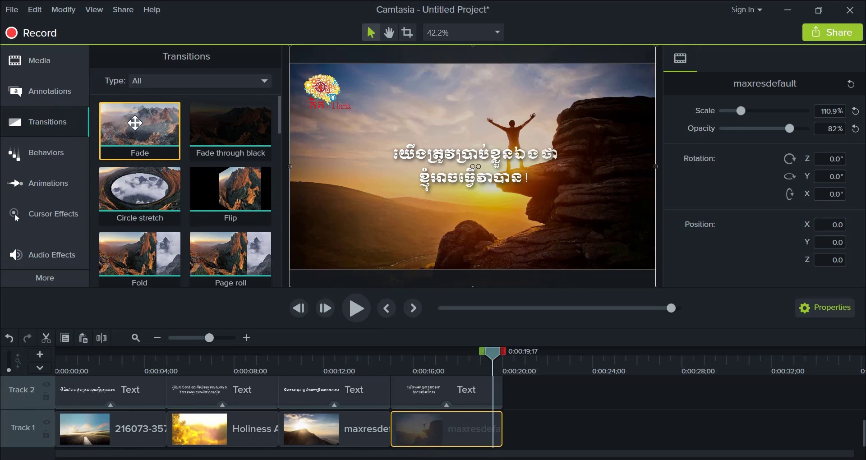
drag(135, 123, 496, 440)
click(497, 431)
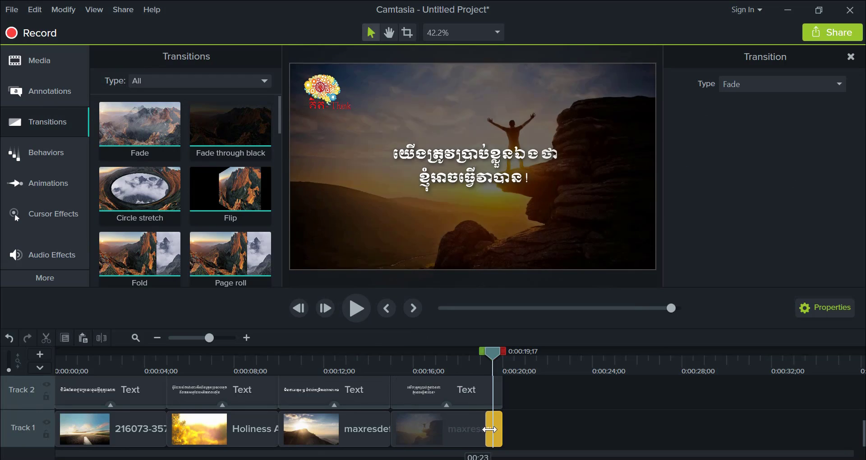
- Play the slideshow's ending from 0:00:19;06 and again from 0:00:19;13 to check the image's fade
click(488, 357)
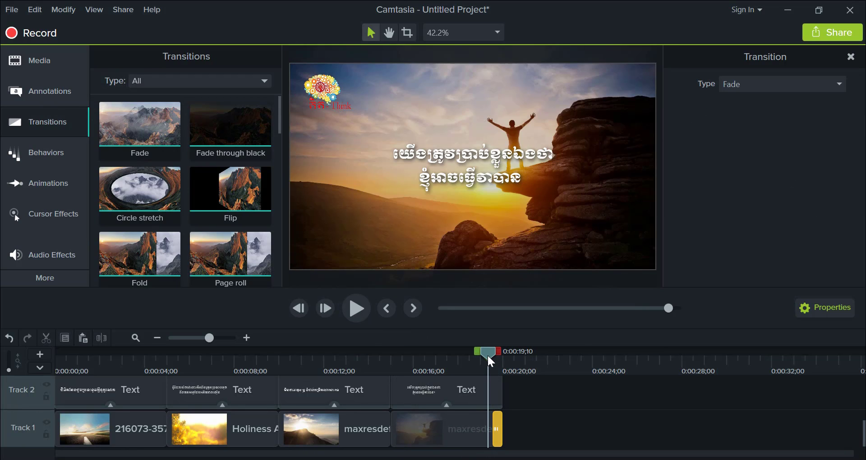
drag(488, 356, 485, 356)
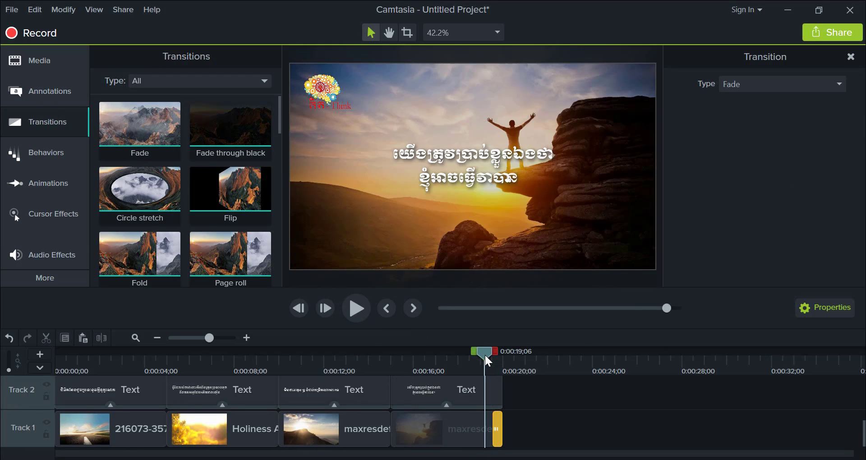
key(space)
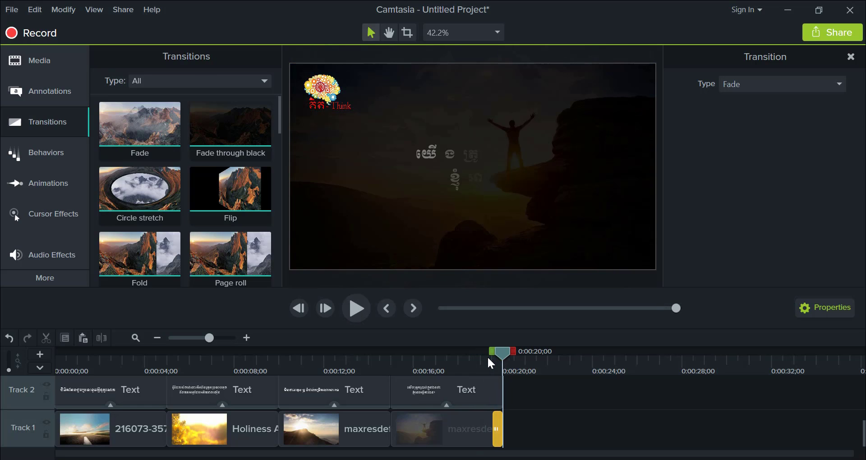
click(492, 351)
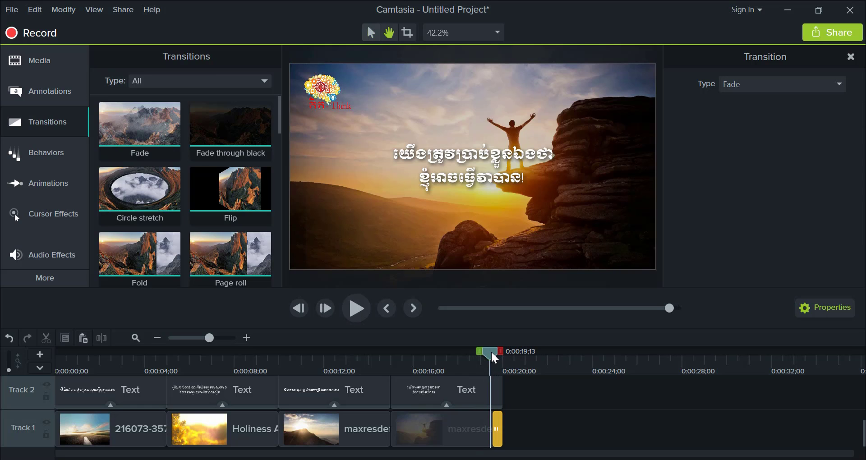
key(space)
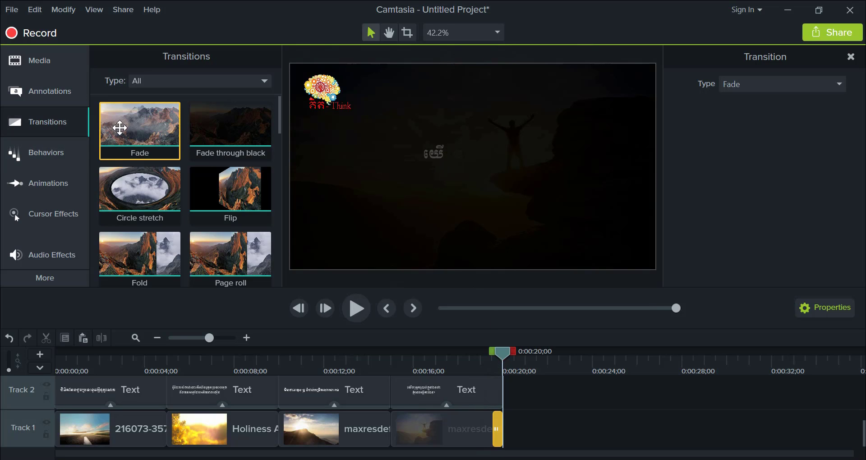
- Apply the Fade transition to the end of the last caption on Track 2, and shorten it to match the image's fade
drag(116, 111, 500, 389)
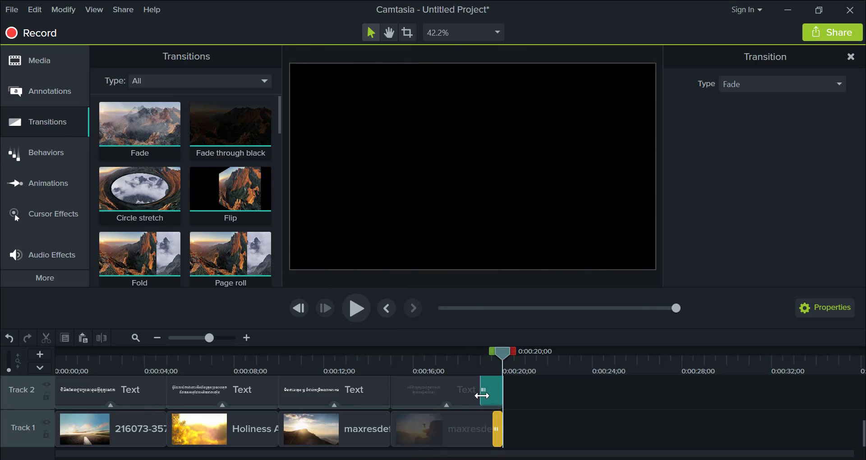
drag(482, 391, 494, 390)
drag(508, 357, 487, 353)
- Apply a Fade transition as short as the others to the end of the Logo clip on Track 4, and play the ending from 0:00:18;24
scroll(510, 399, up, 1)
scroll(511, 402, up, 2)
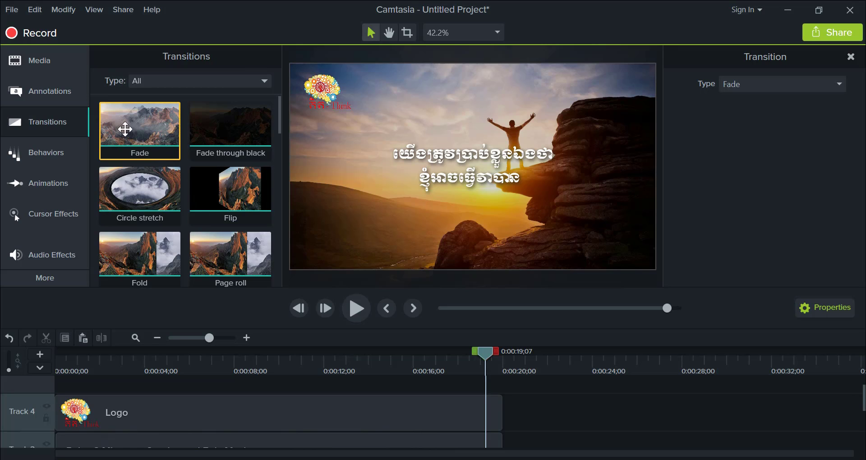
drag(132, 131, 495, 405)
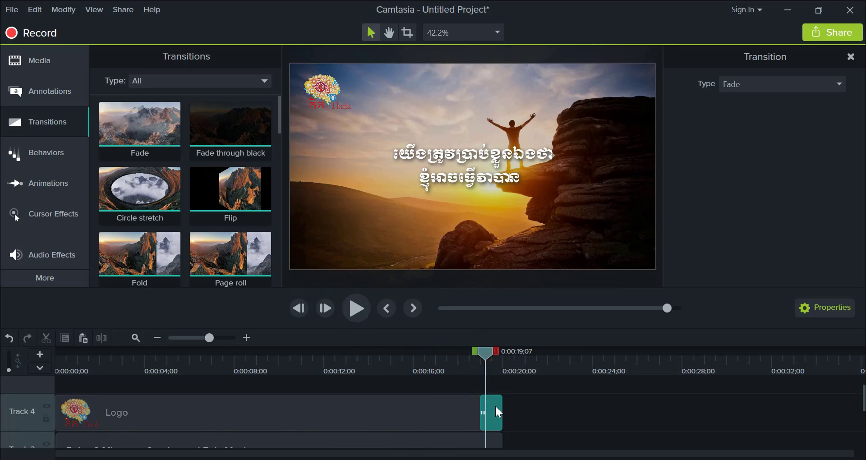
scroll(534, 407, down, 1)
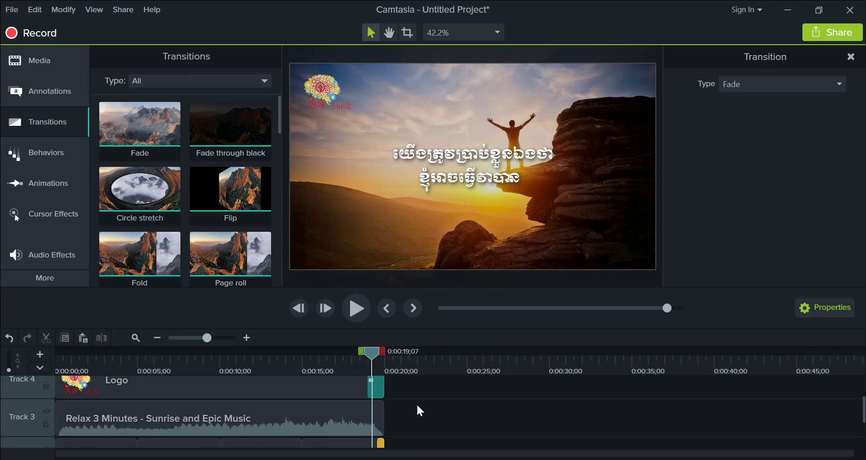
scroll(408, 400, down, 1)
scroll(408, 400, up, 1)
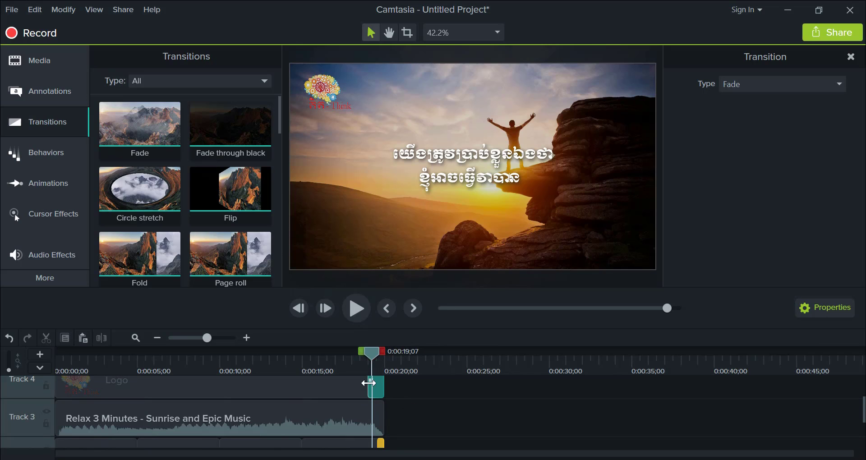
drag(370, 382, 383, 381)
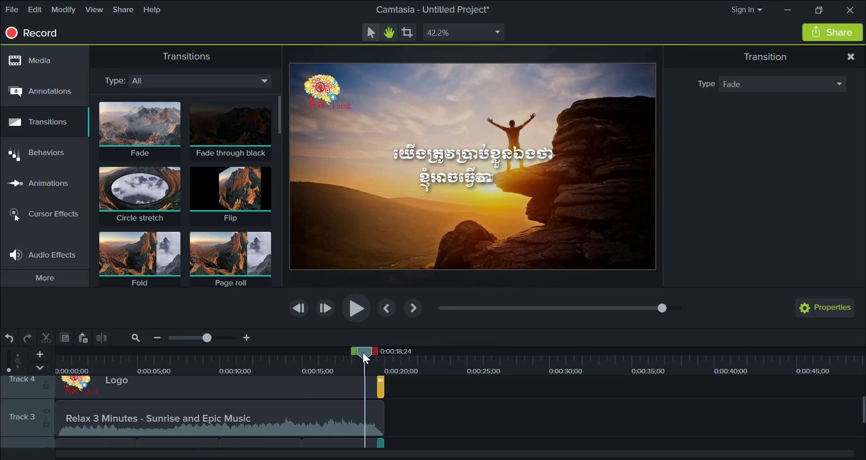
key(space)
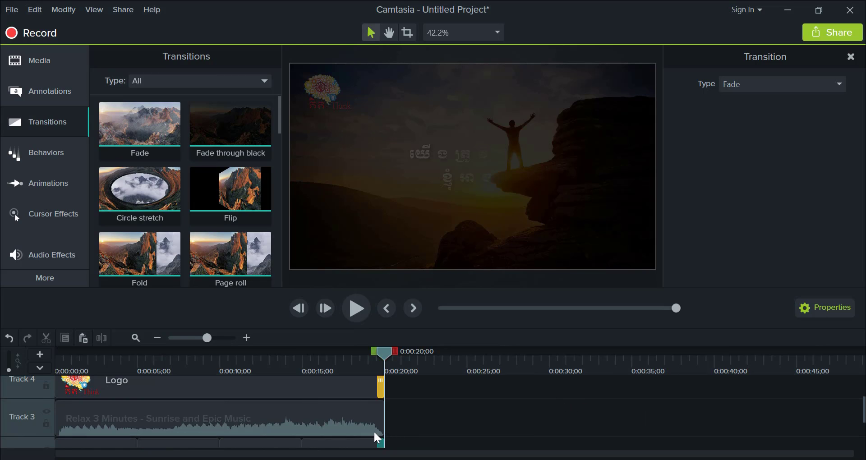
- Return the playhead to the start of the timeline and select all the clips on every track
drag(385, 351, 39, 361)
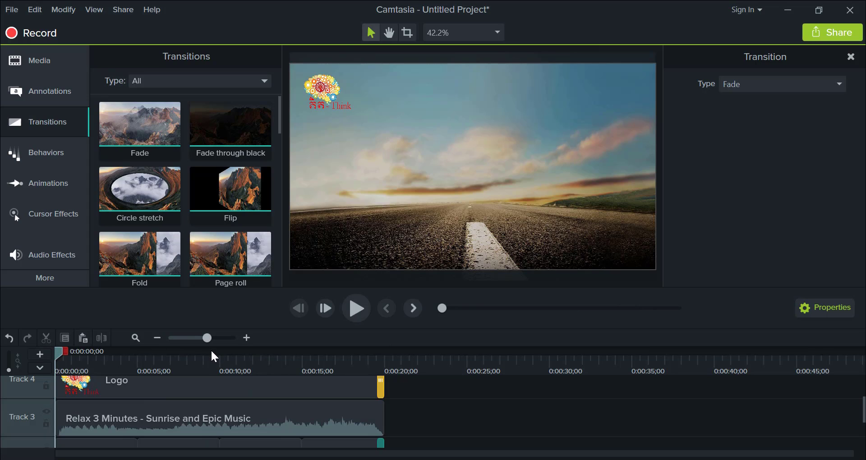
scroll(421, 414, down, 3)
click(414, 405)
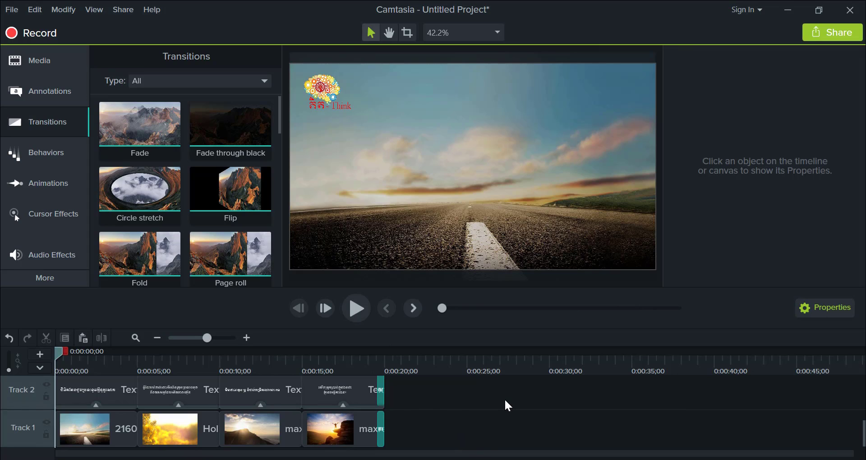
key(ctrl+a)
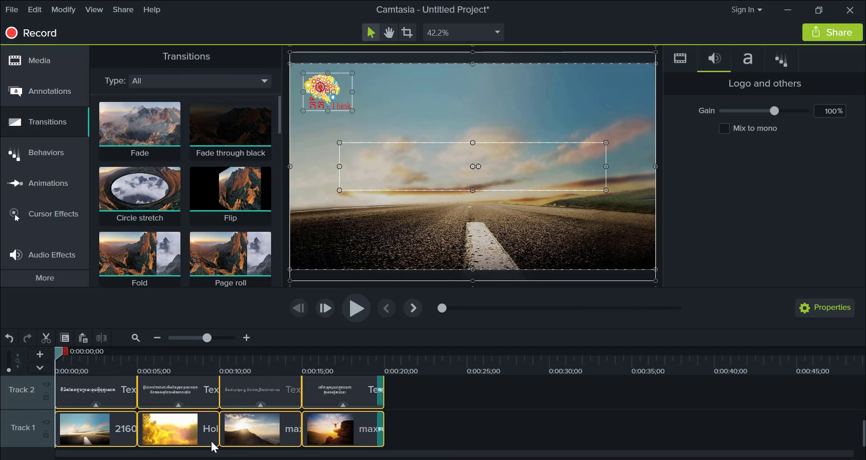
scroll(185, 426, up, 3)
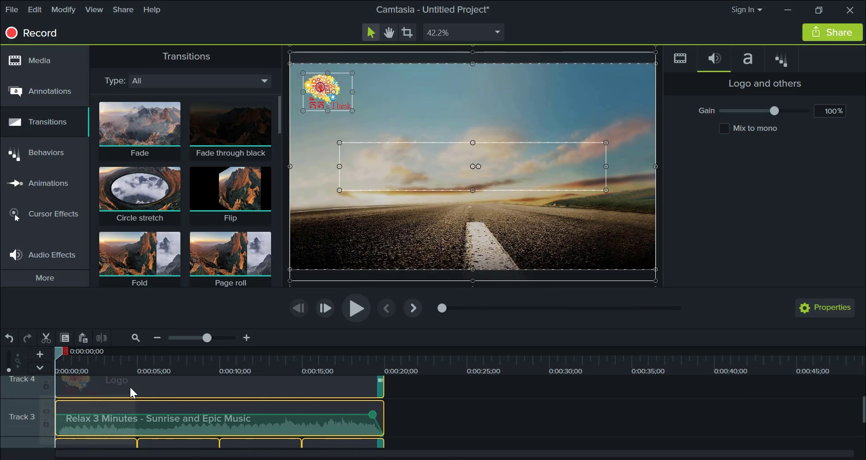
scroll(158, 401, down, 1)
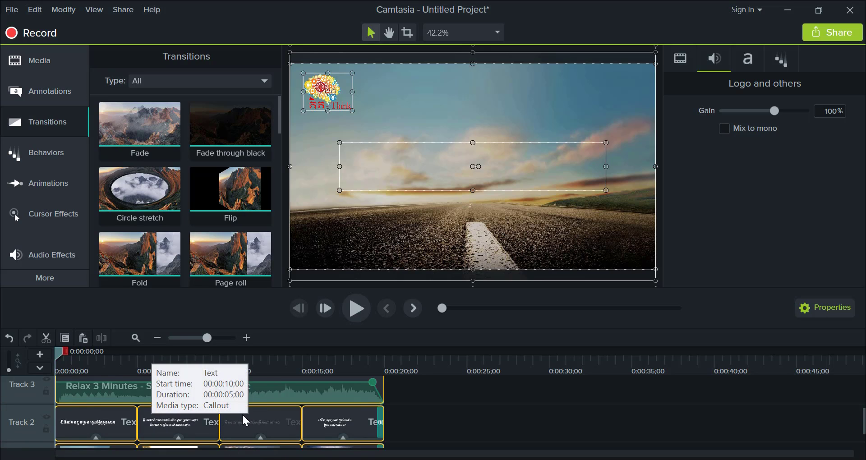
- Start producing the project as a local file with the MP4 with Smart Player (up to 1080p) preset
click(123, 8)
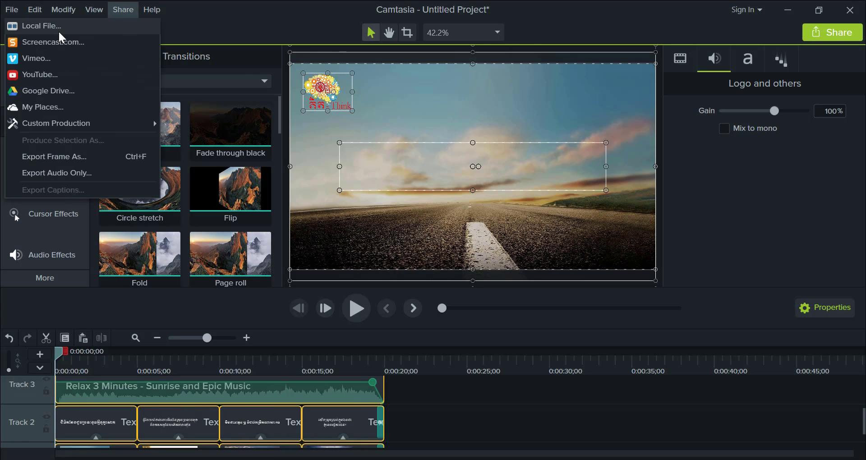
click(63, 30)
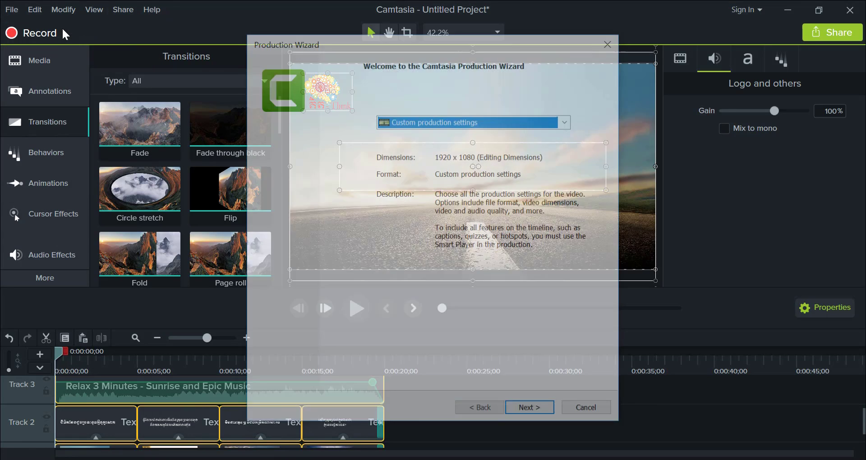
click(568, 120)
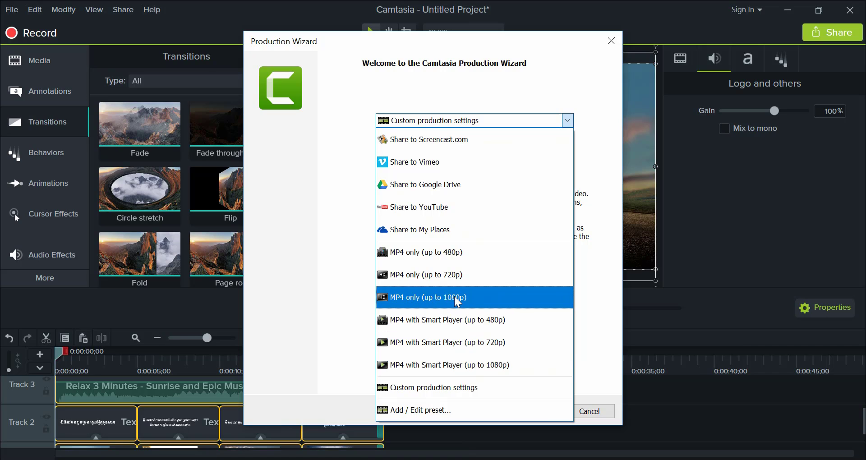
click(442, 367)
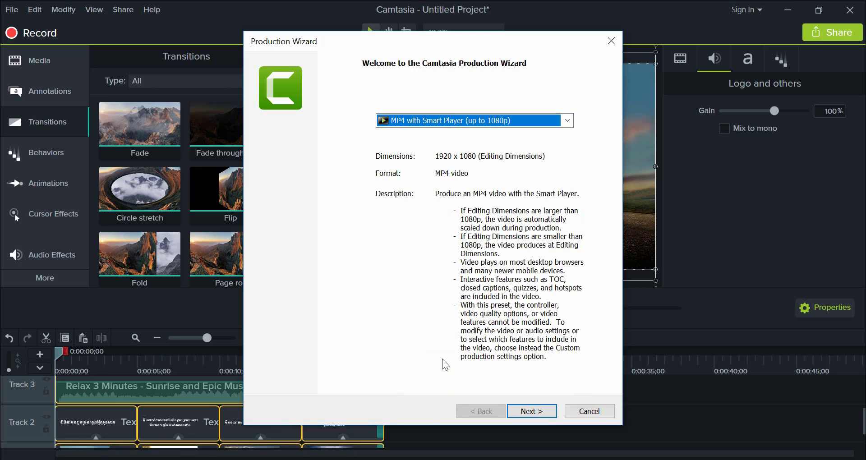
click(541, 412)
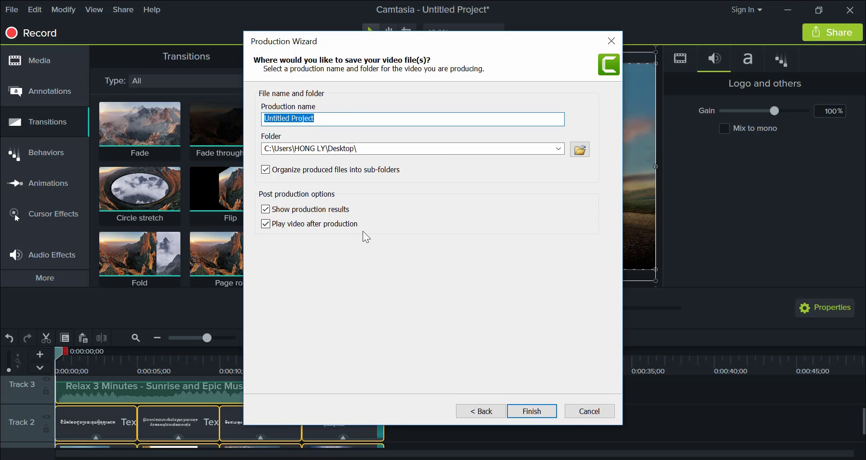
- Name the production Motivational-Video-001 and produce the video to the Desktop
click(326, 120)
drag(325, 119, 232, 123)
text(Motivational)
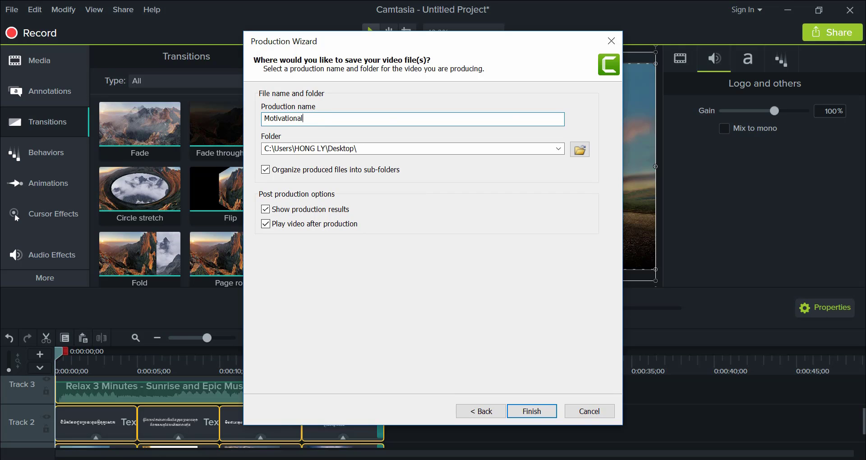
text(-video)
key(Left)
key(Left)
key(BackSpace)
text(Video-001)
click(530, 411)
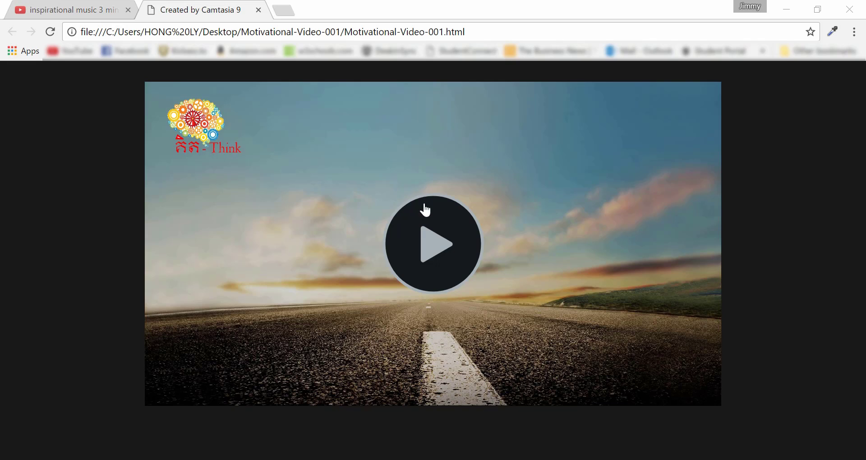
- Play the produced video in the browser, skipping ahead to check its ending
click(441, 254)
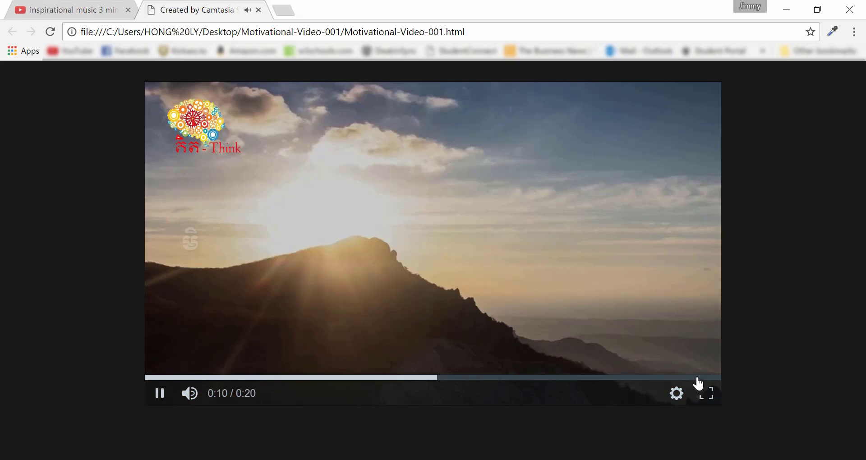
click(697, 378)
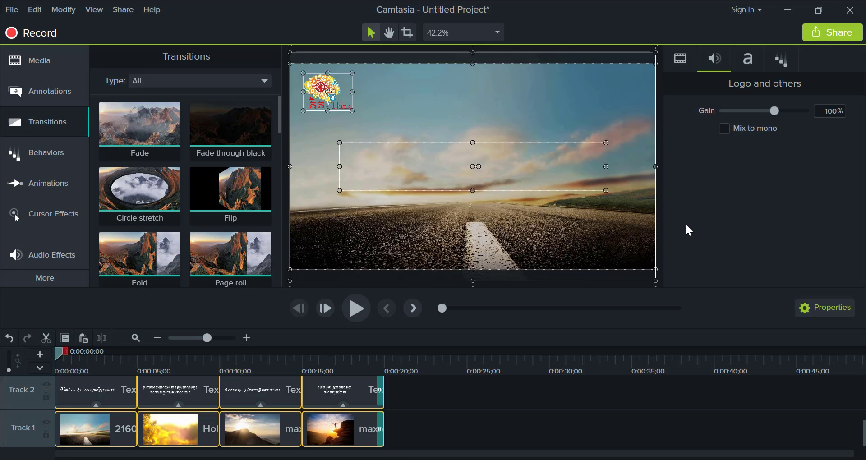
click(851, 11)
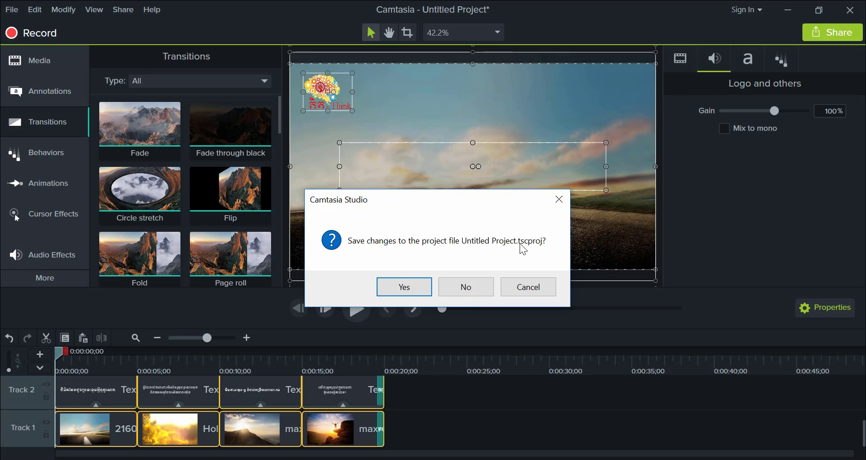
click(408, 287)
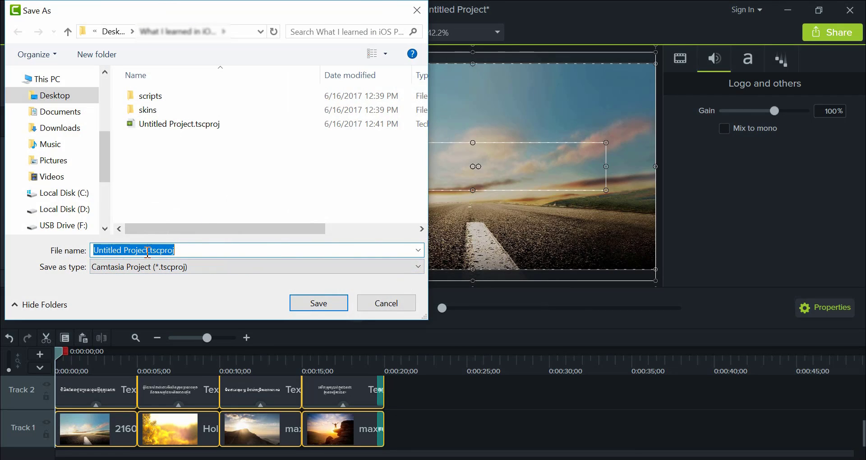
click(178, 250)
drag(179, 250, 146, 250)
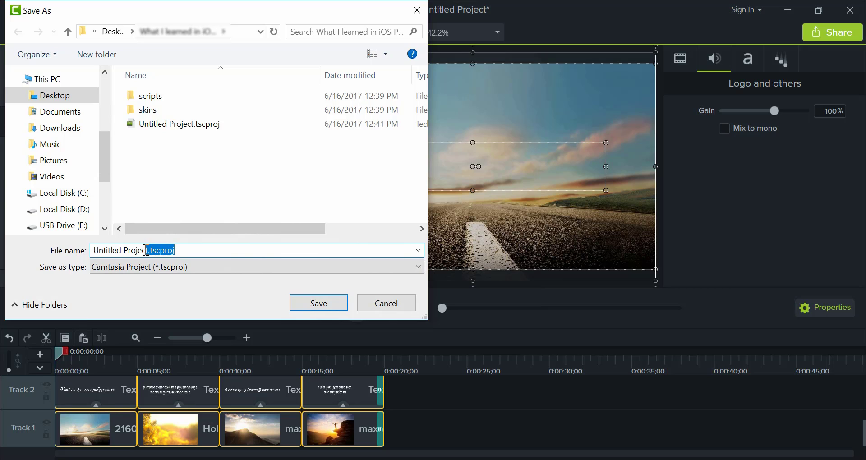
click(185, 251)
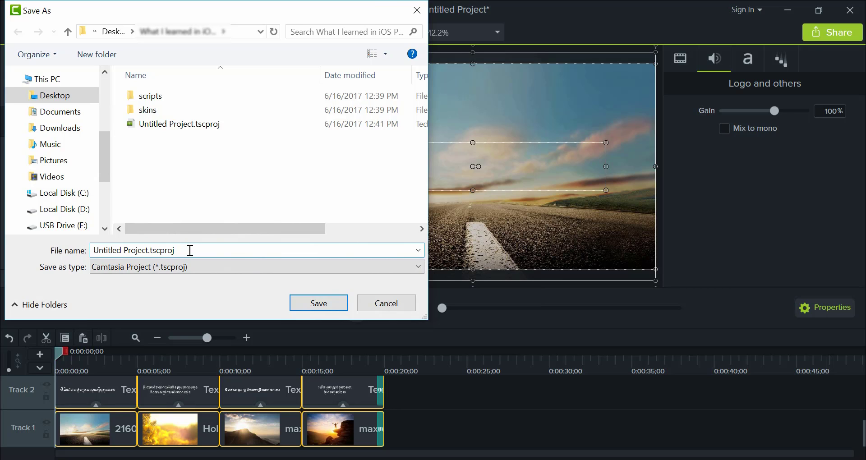
click(400, 305)
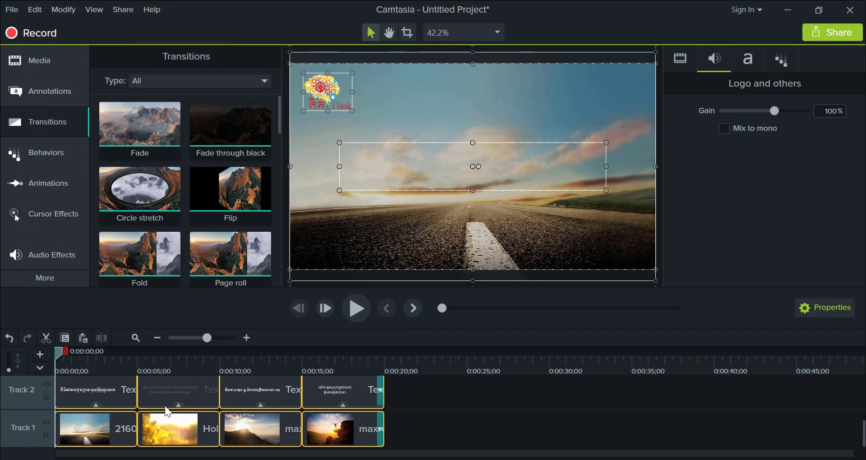
scroll(164, 405, up, 1)
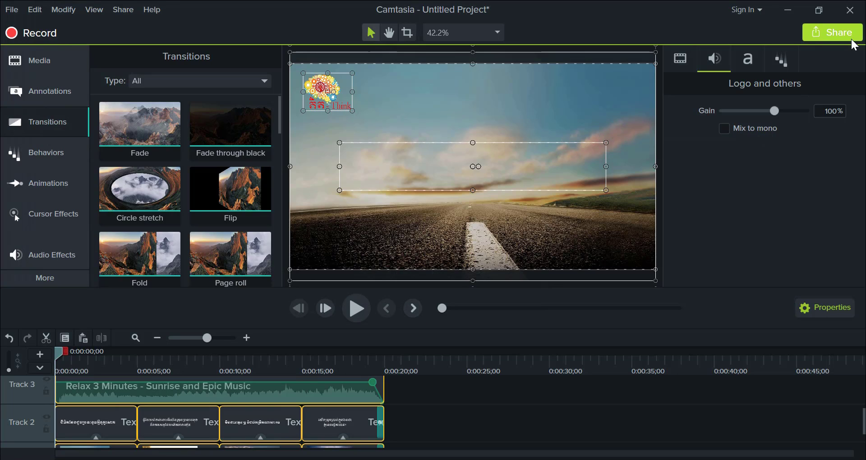
click(860, 12)
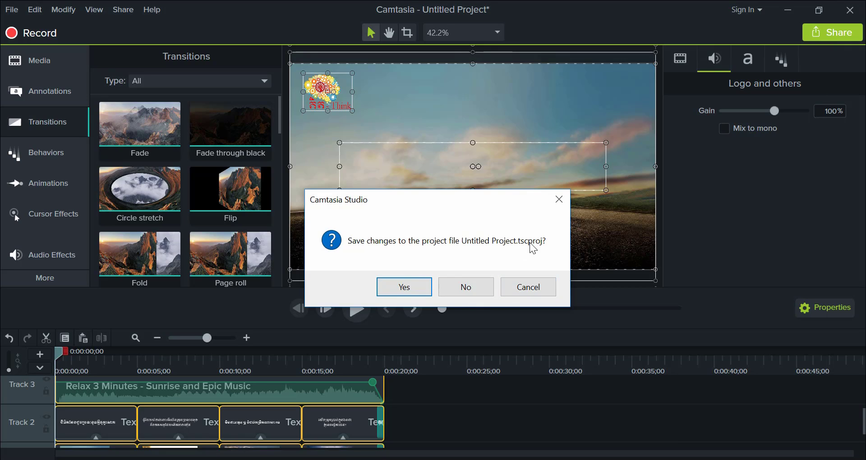
click(536, 294)
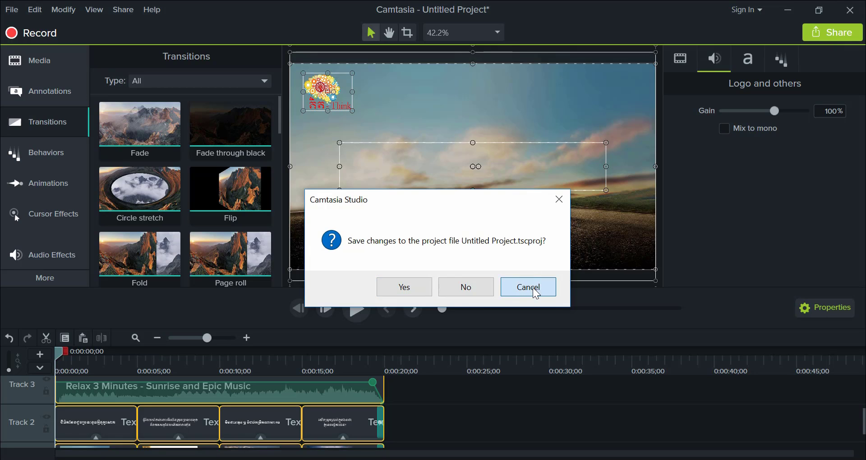
- Play the timeline from 0:00:04;12 to check the cut between the first and second images
scroll(429, 422, down, 2)
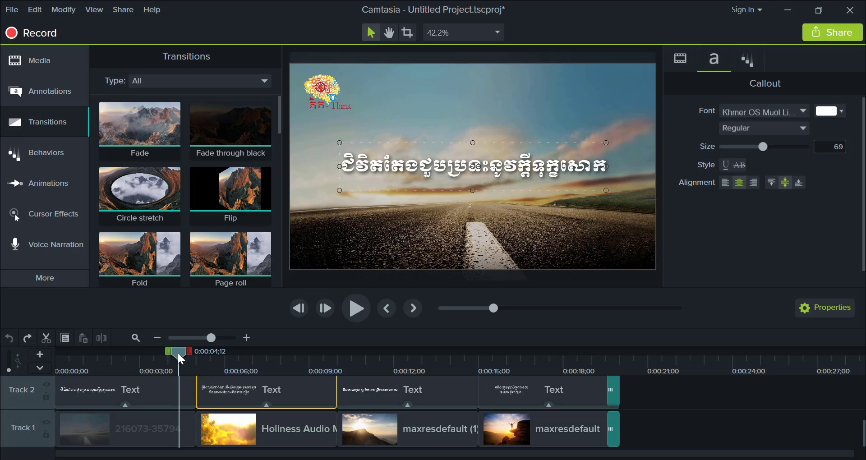
mouse_move(177, 351)
mouse_down()
mouse_move(203, 355)
mouse_move(177, 356)
mouse_up()
key(space)
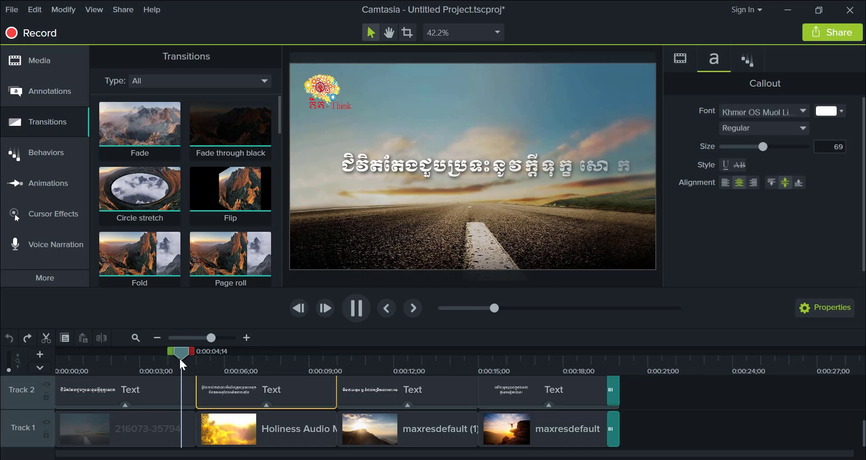
key(space)
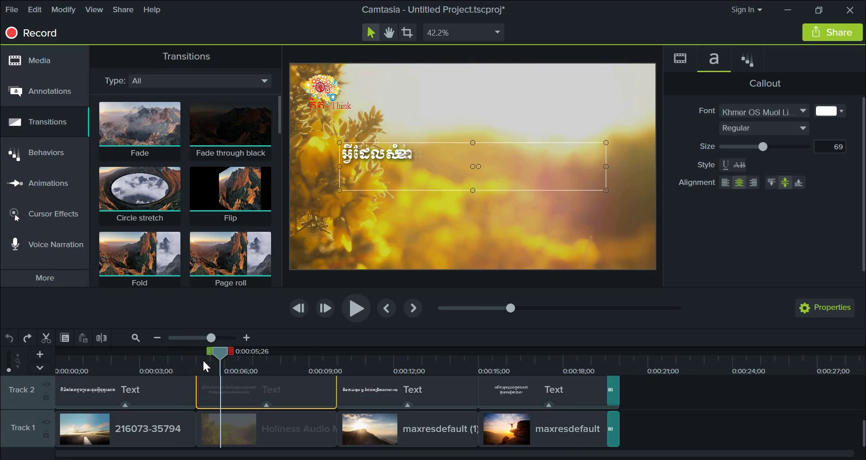
- Apply the Fade transition between the first and second images on Track 1
drag(218, 352, 186, 358)
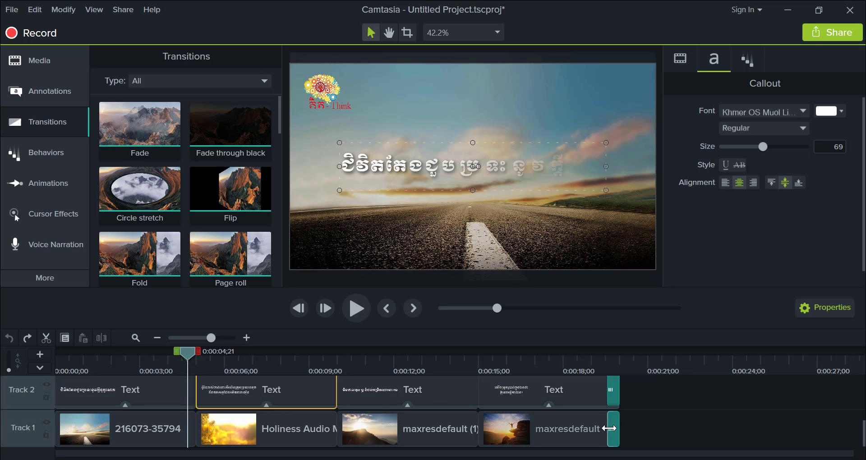
click(137, 126)
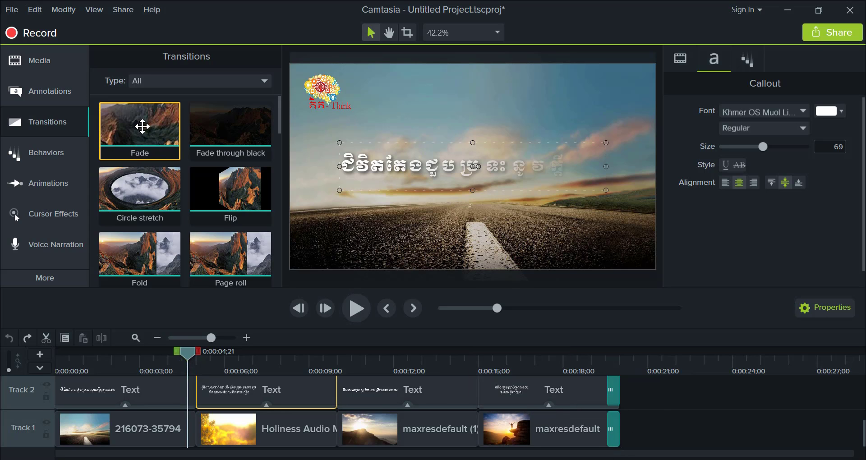
drag(136, 123, 197, 434)
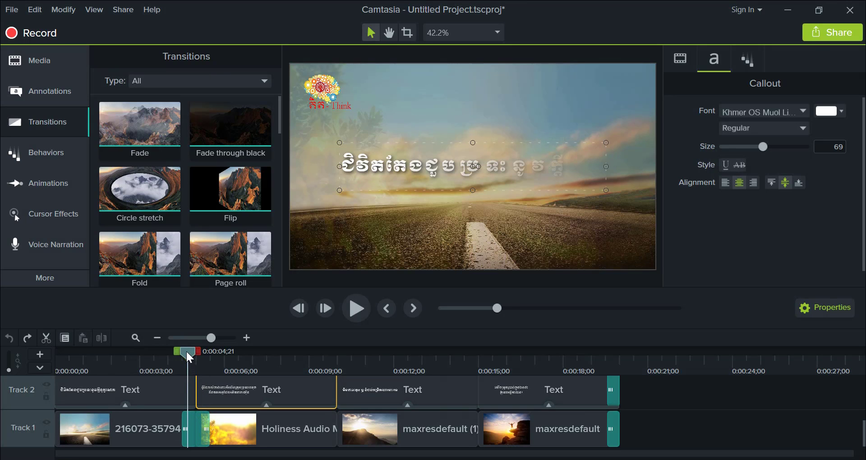
- Play the timeline from 0:00:04;06 to check the fade between the first two images
drag(187, 354, 174, 358)
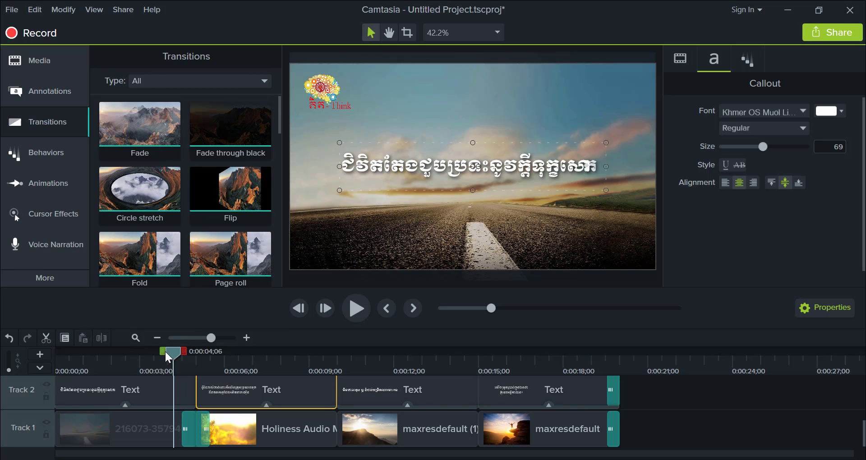
key(space)
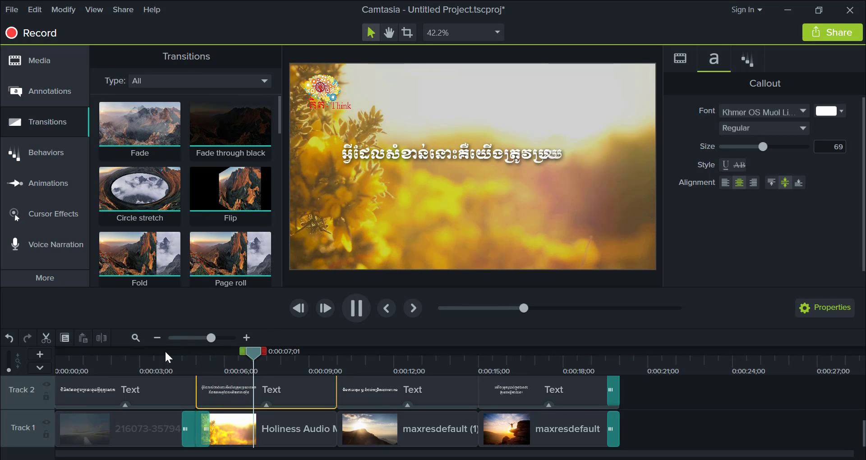
key(space)
- Apply the Fade transition between the second and third images and between the third and fourth images on Track 1
drag(268, 354, 320, 364)
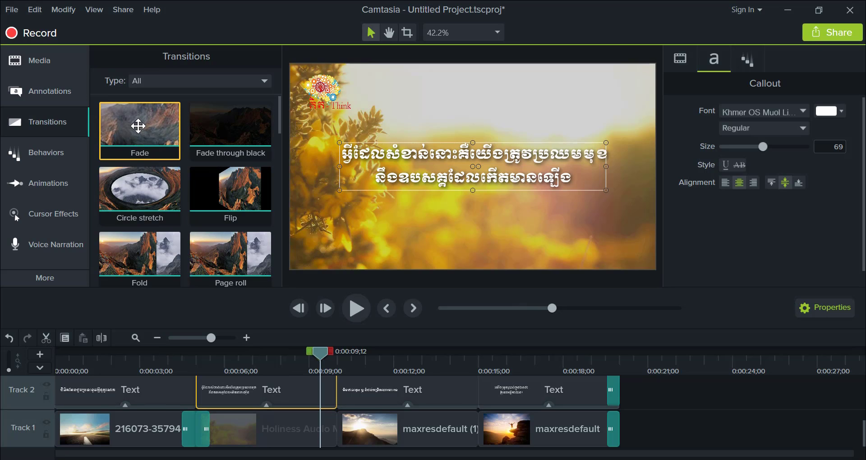
drag(138, 126, 340, 435)
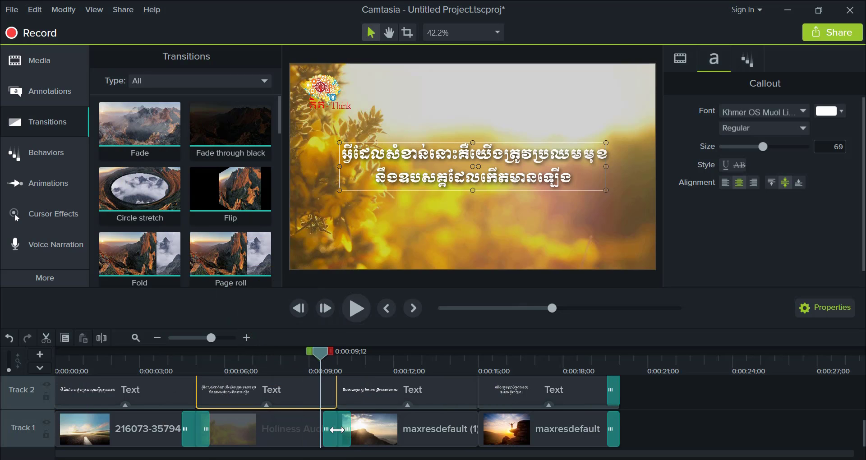
drag(147, 148, 441, 413)
- Play the slideshow from 0:00:04;06 to its end to check all the image transitions
drag(324, 363, 173, 361)
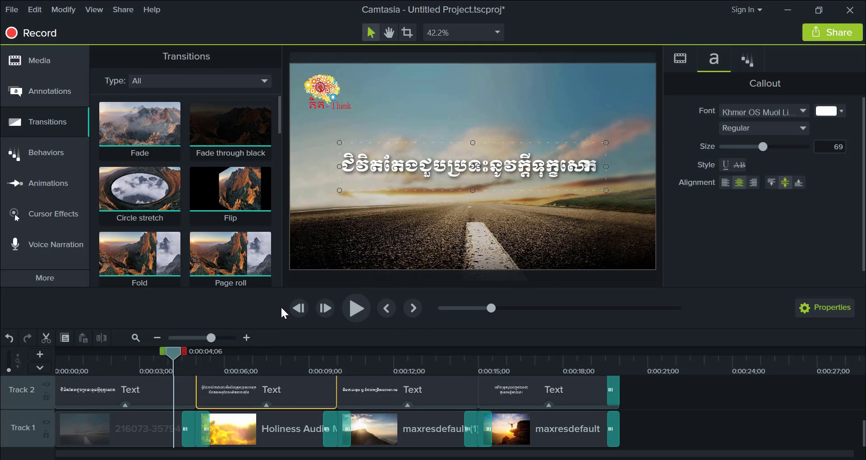
key(space)
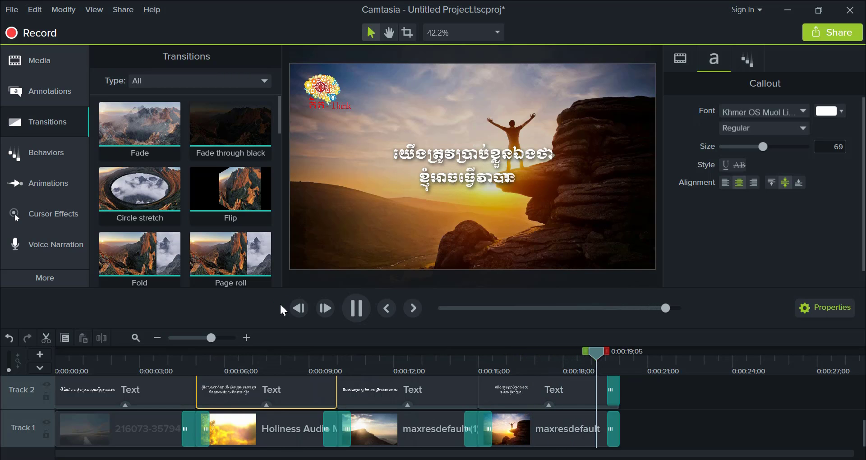
click(285, 309)
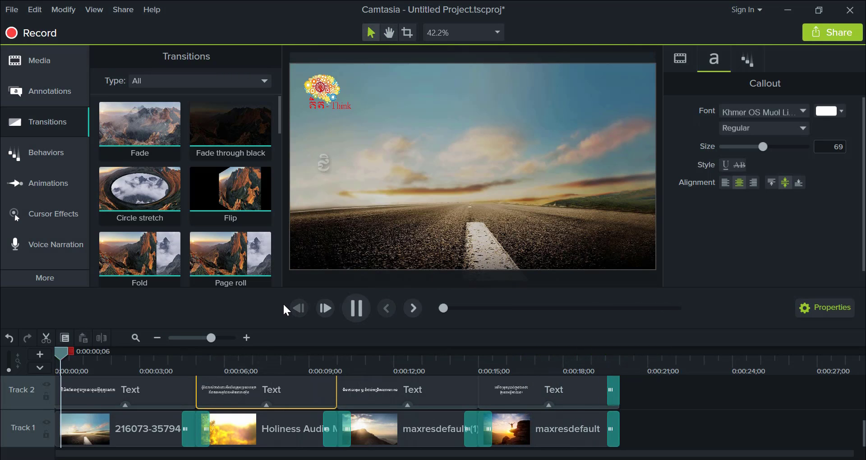
key(space)
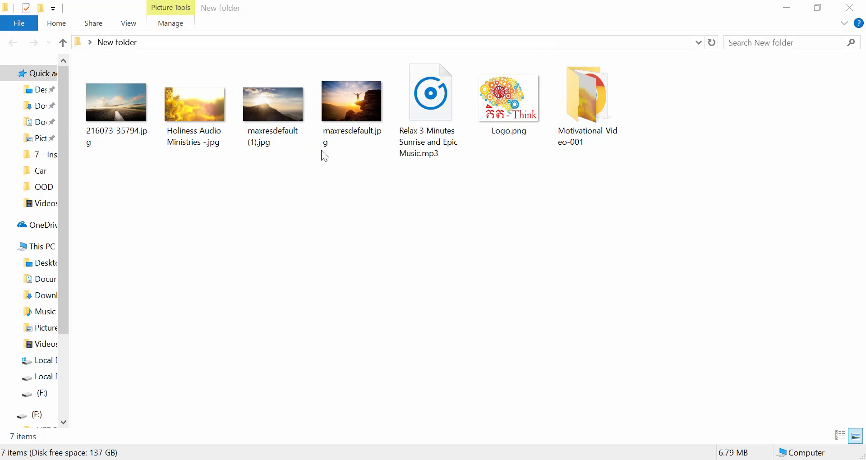
- Switch to File Explorer, open the Motivational-Video-001 folder and play Motivational-Video-001.mp4
double_click(600, 112)
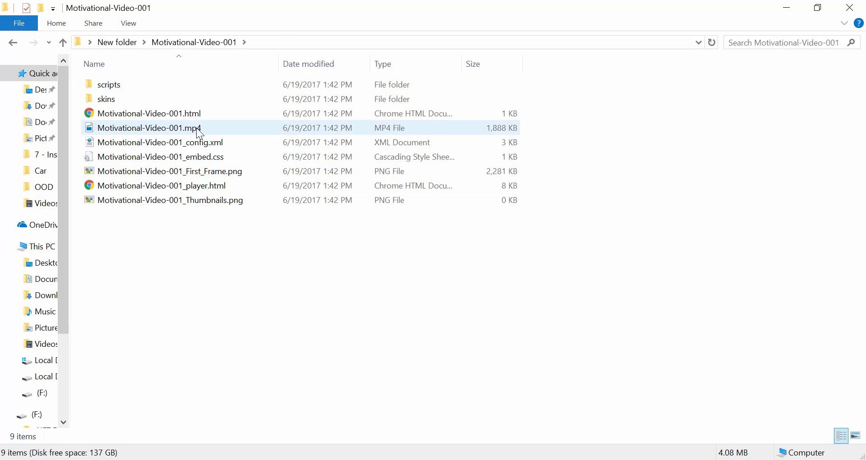
click(214, 129)
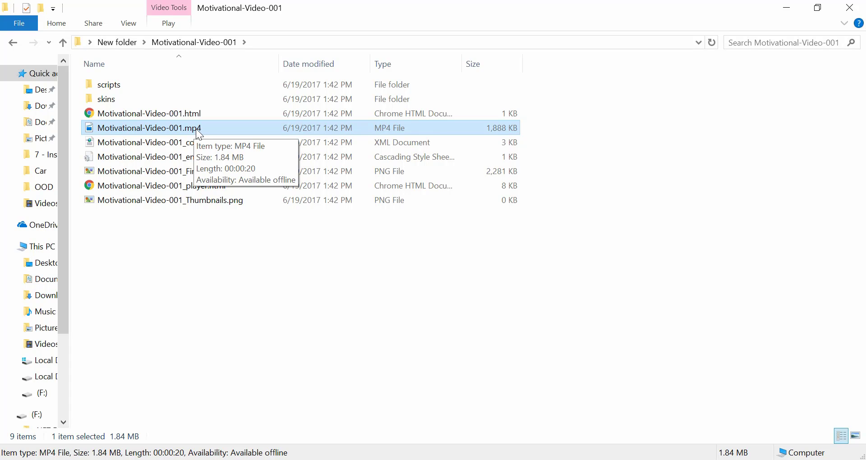
double_click(196, 129)
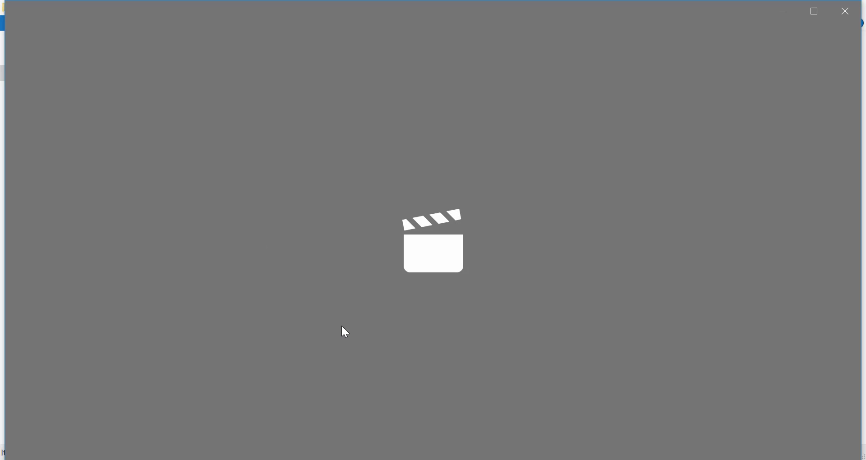